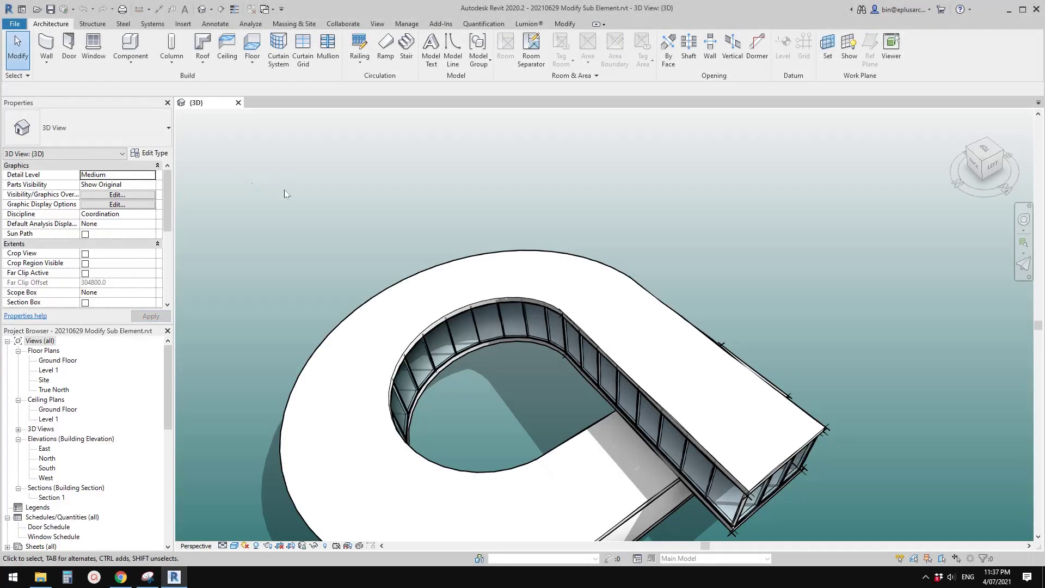
# - Examine the finished looping building from several angles, with its roof selected to see its shape points
pyautogui.moveTo(523, 292); pyautogui.dragTo(502, 240, button='middle')
pyautogui.scroll(-2, 551, 305)
pyautogui.keyDown('shift'); pyautogui.moveTo(550, 305); pyautogui.dragTo(513, 311, button='middle'); pyautogui.keyUp('shift')
pyautogui.scroll(-5, 610, 262)
pyautogui.click(433, 266)
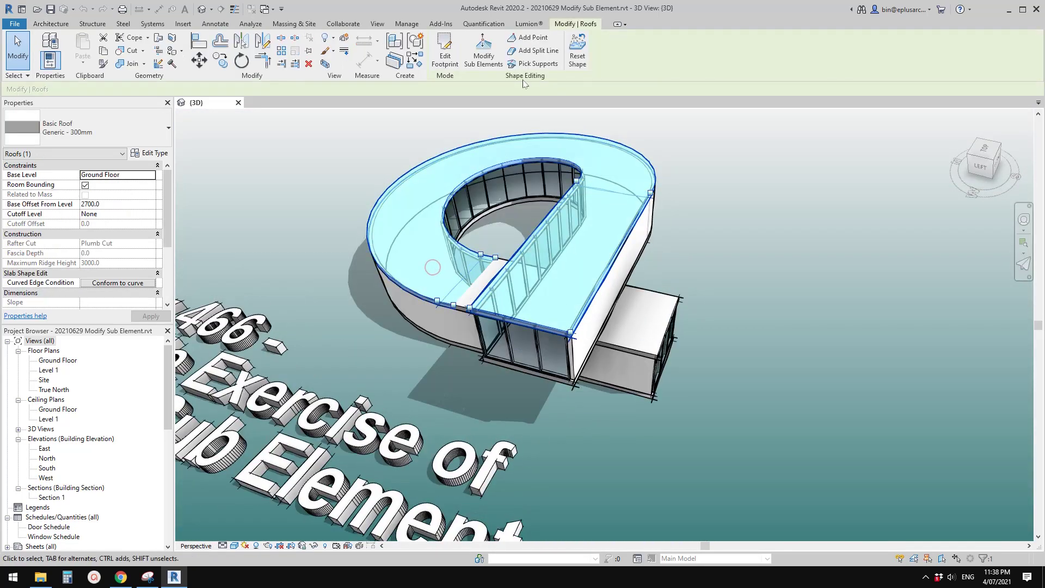
pyautogui.keyDown('shift'); pyautogui.moveTo(510, 248); pyautogui.dragTo(459, 187, button='middle'); pyautogui.keyUp('shift')
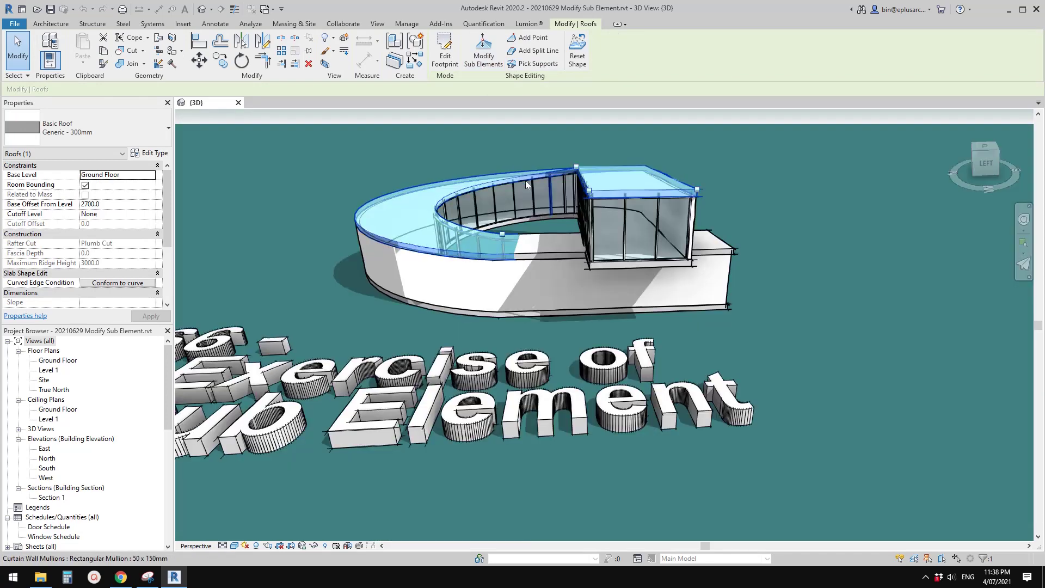
pyautogui.keyDown('shift'); pyautogui.moveTo(657, 310); pyautogui.dragTo(589, 288, button='middle'); pyautogui.keyUp('shift')
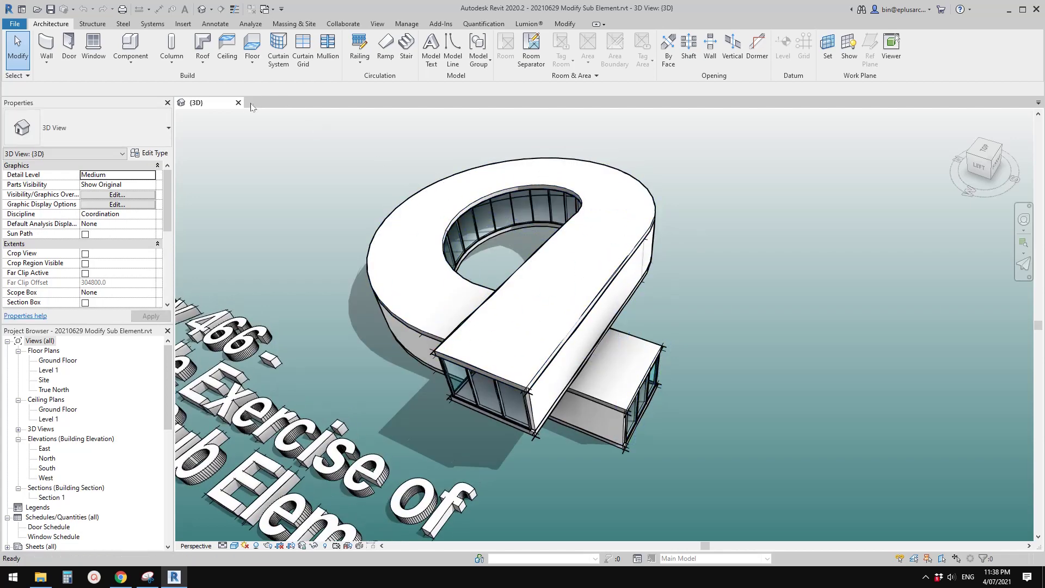
# - Close the finished model and create a new project from the Architectural Template
pyautogui.click(238, 103)
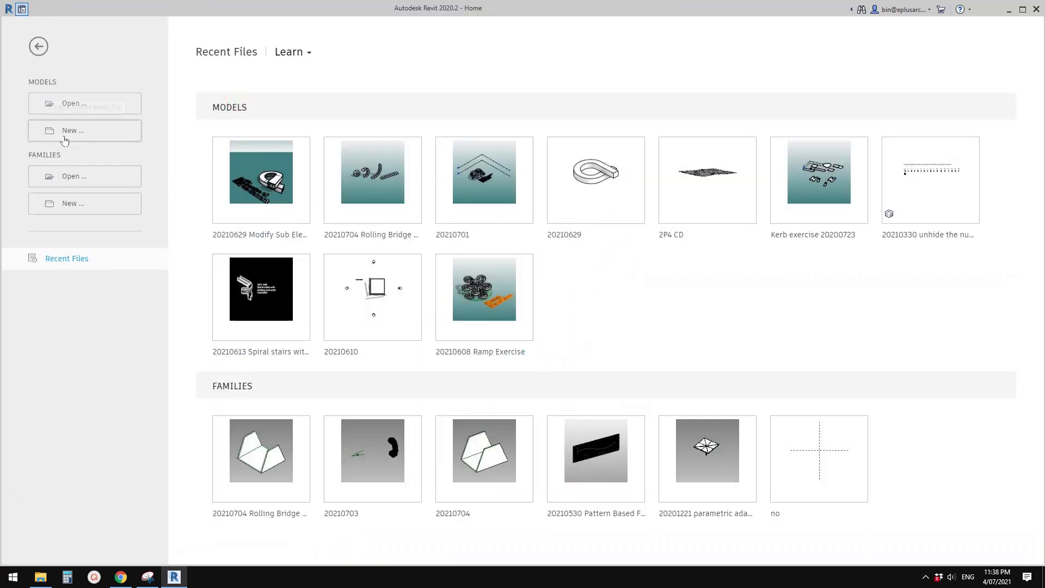
pyautogui.click(71, 133)
pyautogui.click(599, 113)
pyautogui.click(566, 137)
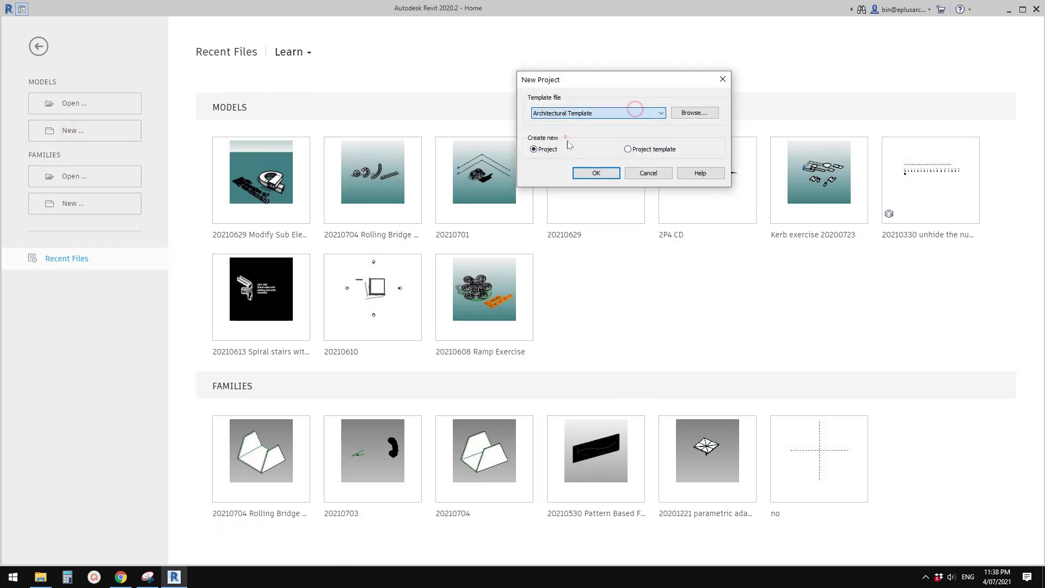
pyautogui.click(591, 172)
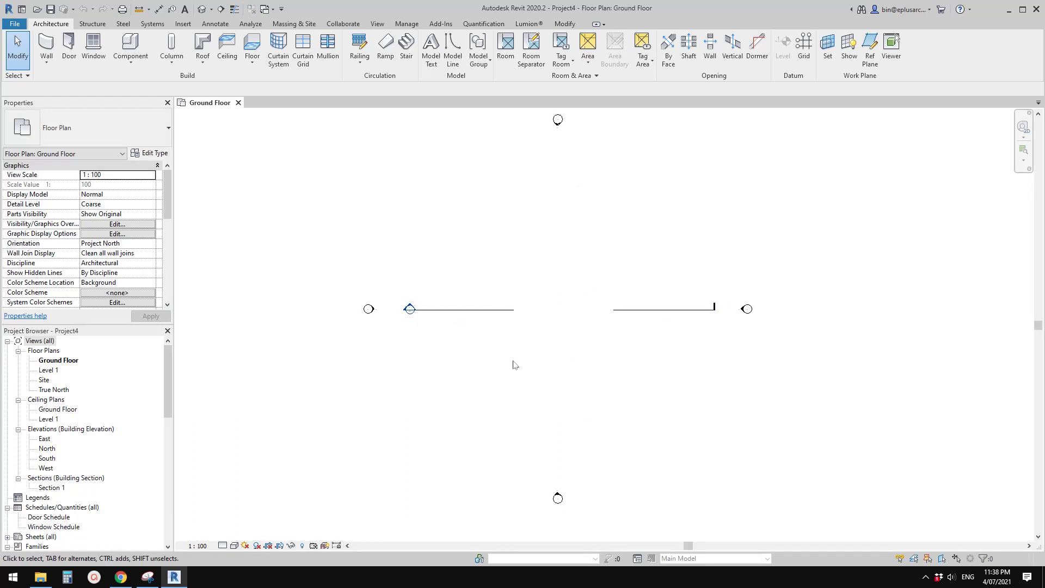
# - Draw a detail-line arc of 5000 mm radius on the Ground Floor plan and extend its sweep to 270 degrees
pyautogui.moveTo(619, 312); pyautogui.dragTo(554, 321, button='middle')
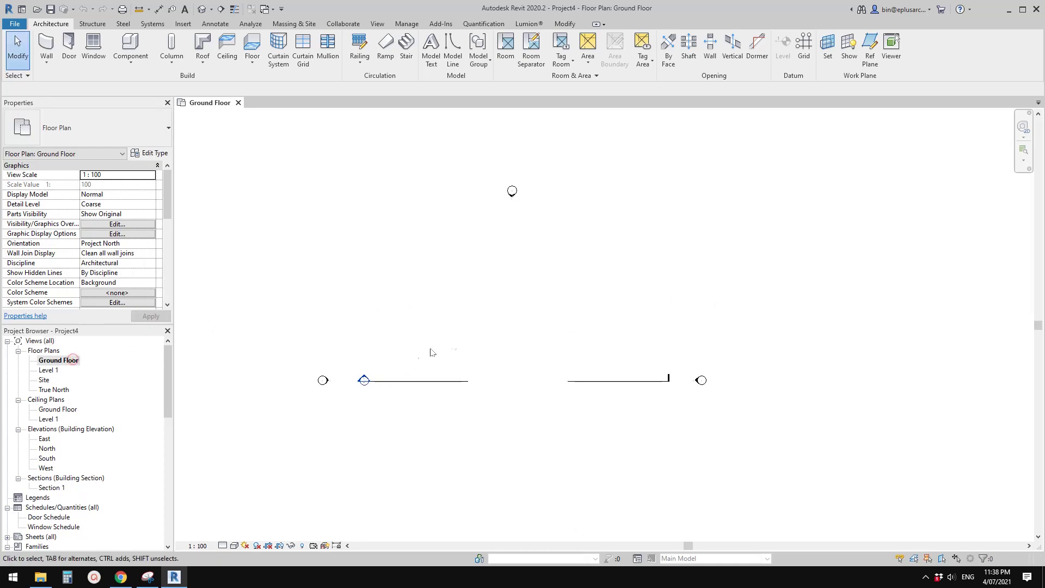
pyautogui.scroll(1, 470, 336)
pyautogui.moveTo(488, 315); pyautogui.dragTo(514, 294, button='middle')
pyautogui.moveTo(467, 221)
pyautogui.mouseDown(button='middle')
pyautogui.moveTo(476, 185)
pyautogui.moveTo(512, 202)
pyautogui.moveTo(526, 251)
pyautogui.mouseUp(button='middle')
pyautogui.press('d')
pyautogui.press('l')
pyautogui.click(437, 51)
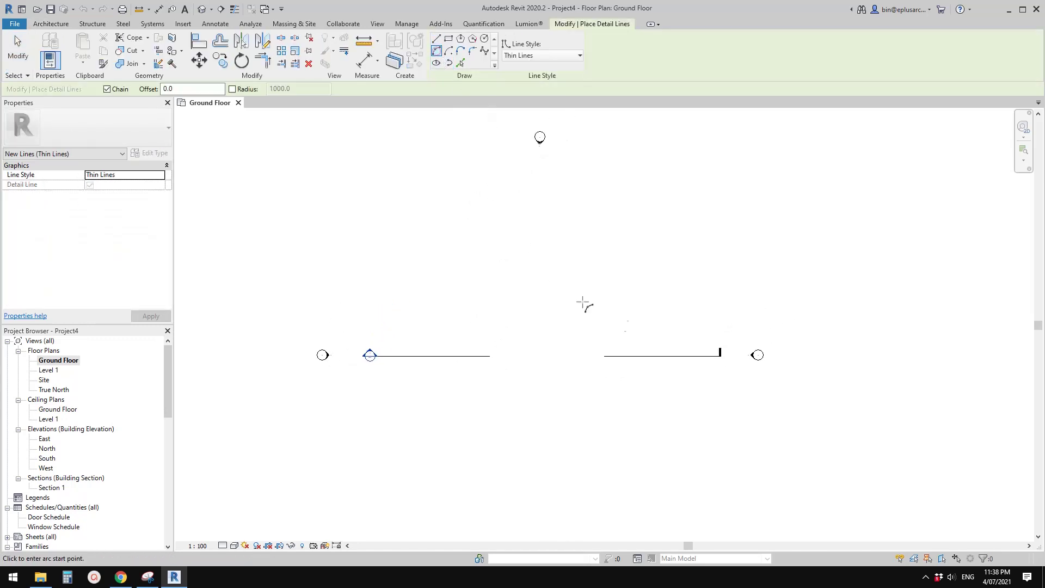
pyautogui.scroll(1, 560, 308)
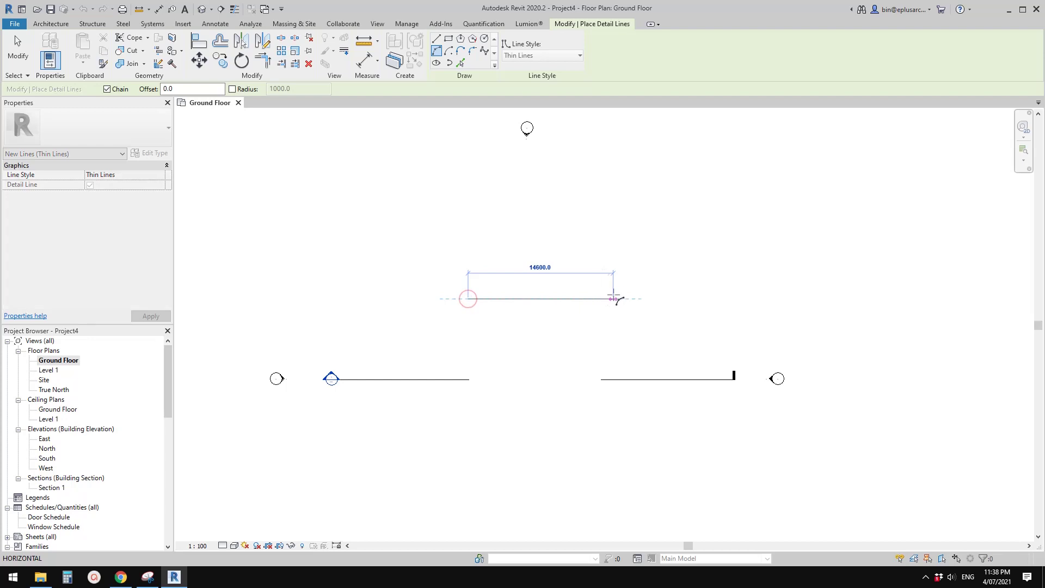
pyautogui.click(567, 299)
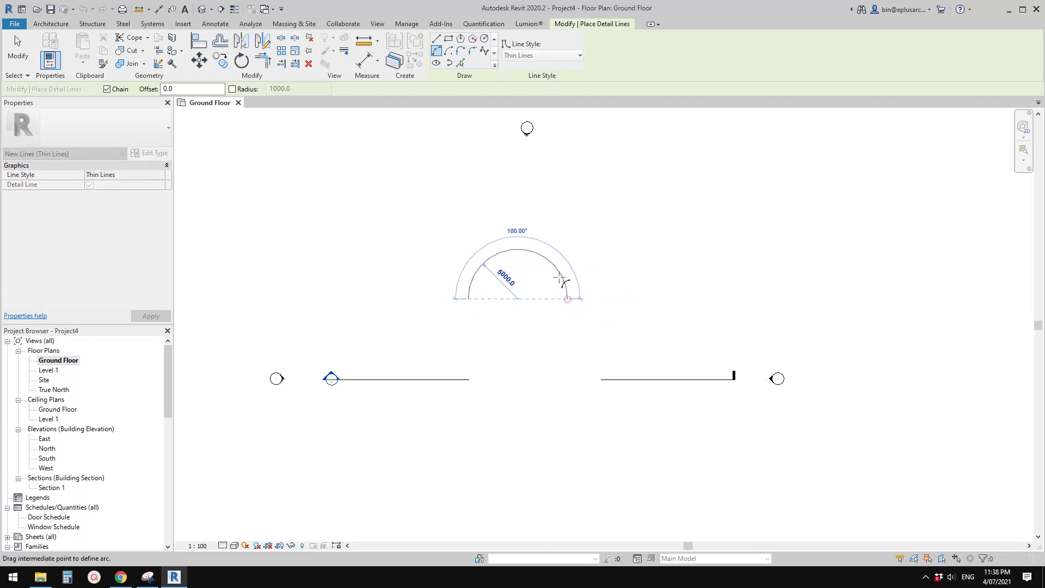
pyautogui.click(546, 249)
pyautogui.press('Escape')
pyautogui.press('Escape')
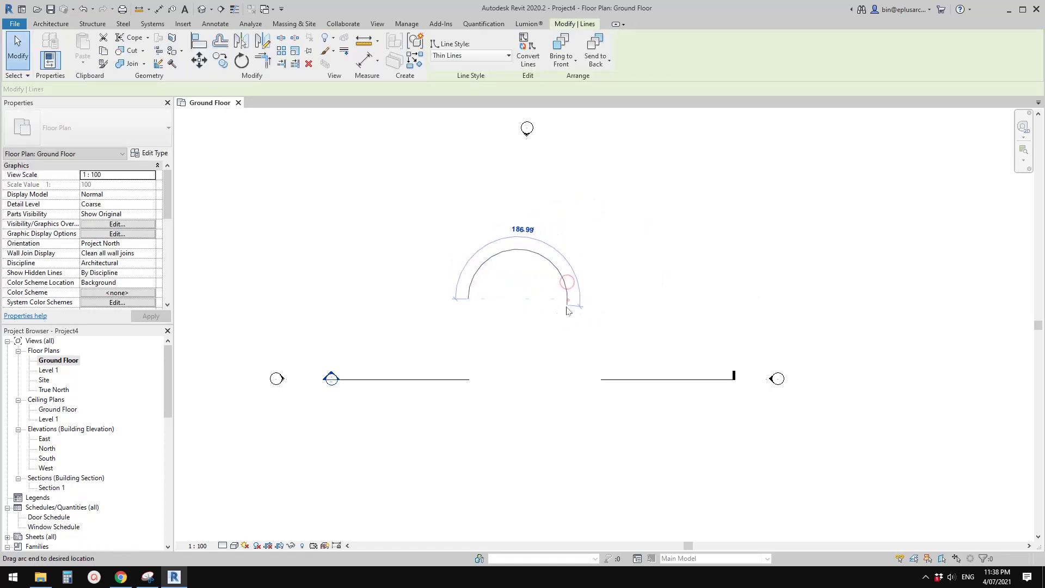
pyautogui.moveTo(519, 336); pyautogui.dragTo(519, 339)
# - Offset a copy of the 270-degree arc outward by 4500 mm
pyautogui.scroll(1, 562, 295)
pyautogui.moveTo(562, 295); pyautogui.dragTo(572, 306, button='middle')
pyautogui.press('o')
pyautogui.press('f')
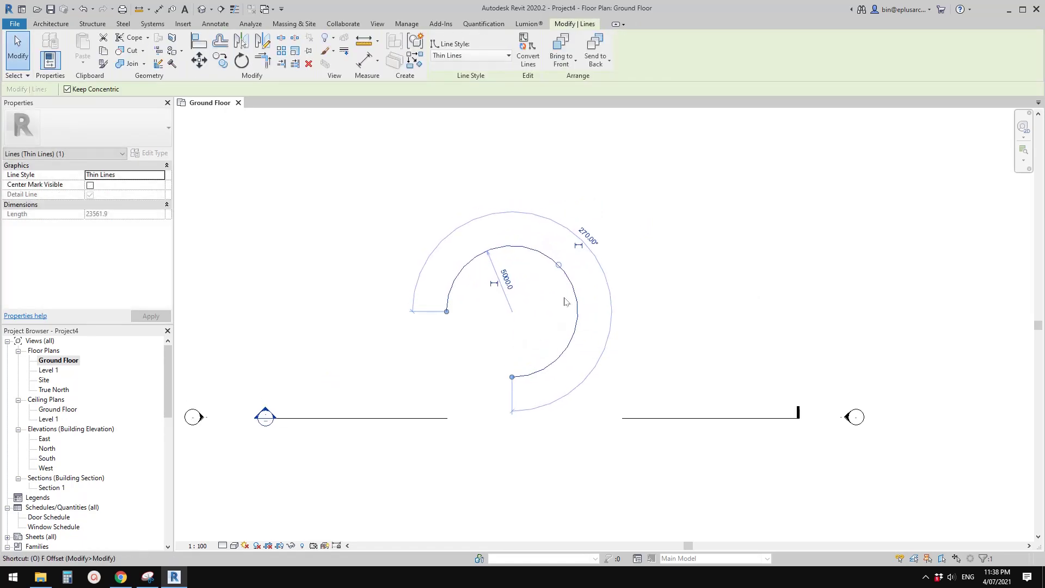
pyautogui.scroll(1, 563, 231)
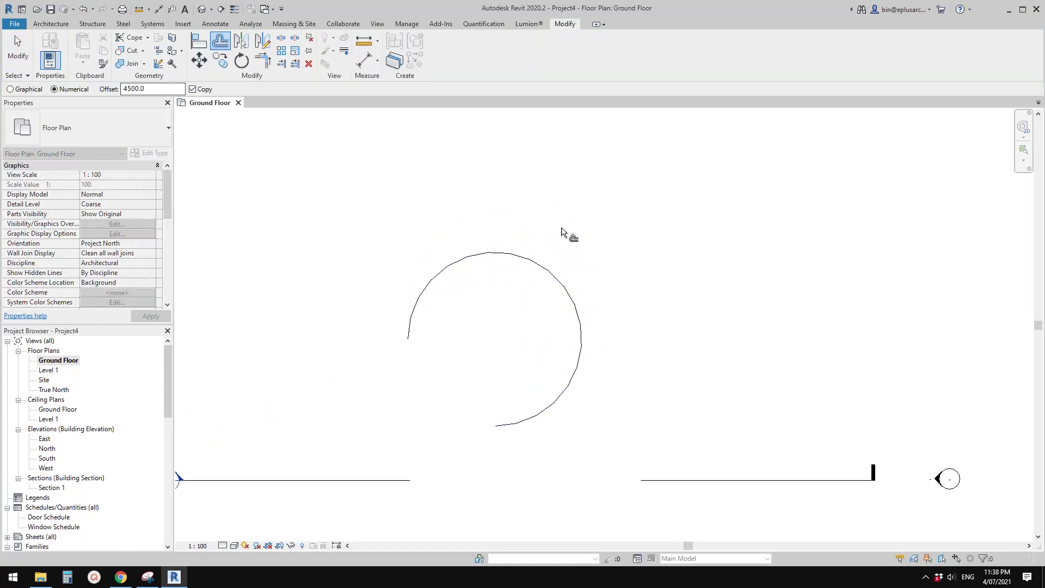
pyautogui.click(537, 263)
pyautogui.moveTo(611, 264); pyautogui.dragTo(662, 177, button='middle')
pyautogui.press('Escape')
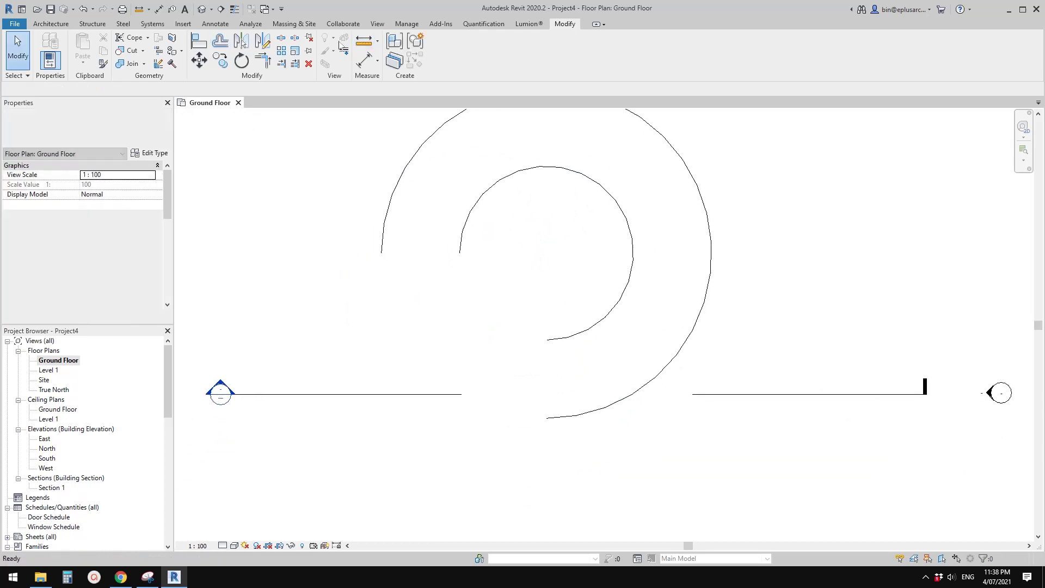
# - Draw the vertical leg as a chain of lines joining the arcs' left ends, about 13400 mm long and 4500 mm wide
pyautogui.moveTo(418, 188); pyautogui.dragTo(425, 192, button='middle')
pyautogui.press('d')
pyautogui.press('l')
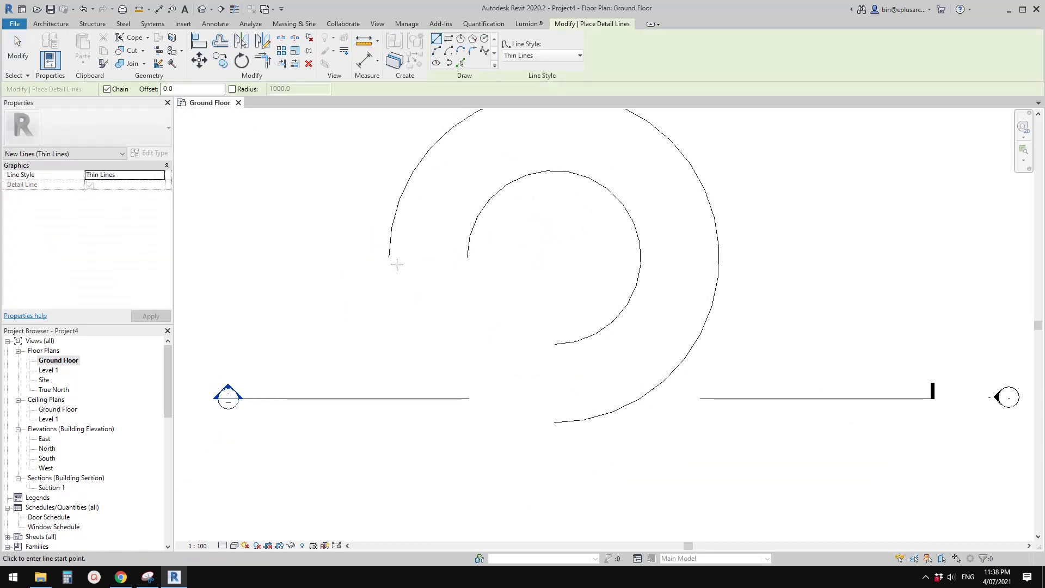
pyautogui.click(389, 257)
pyautogui.scroll(-1, 389, 354)
pyautogui.moveTo(390, 353); pyautogui.dragTo(392, 306, button='middle')
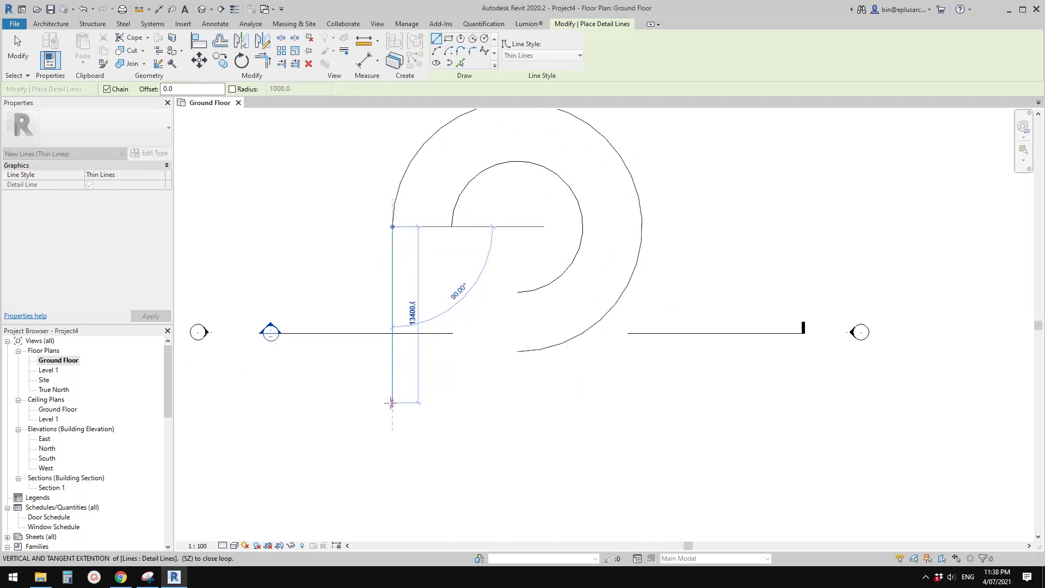
pyautogui.click(392, 404)
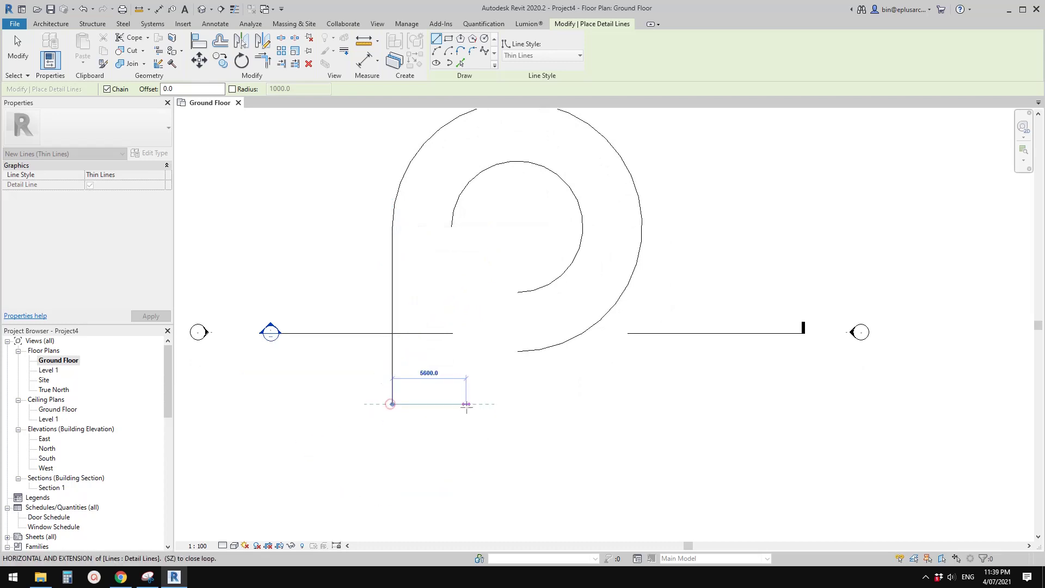
pyautogui.click(451, 404)
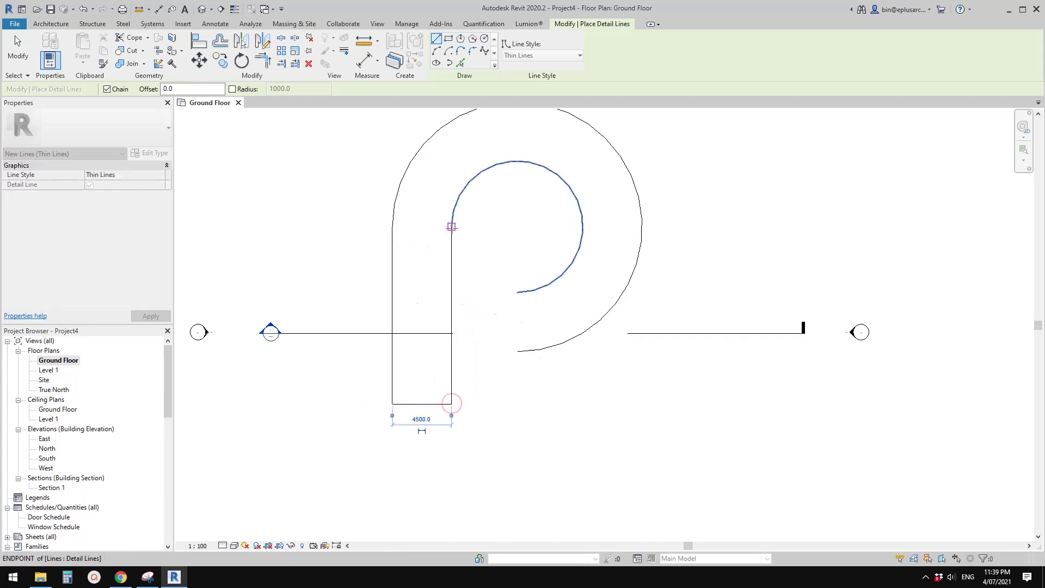
pyautogui.click(451, 228)
pyautogui.press('Escape')
# - Draw the horizontal leg as a chain of lines joining the arcs' lower ends, about 13600 mm long, crossing the vertical leg
pyautogui.click(518, 293)
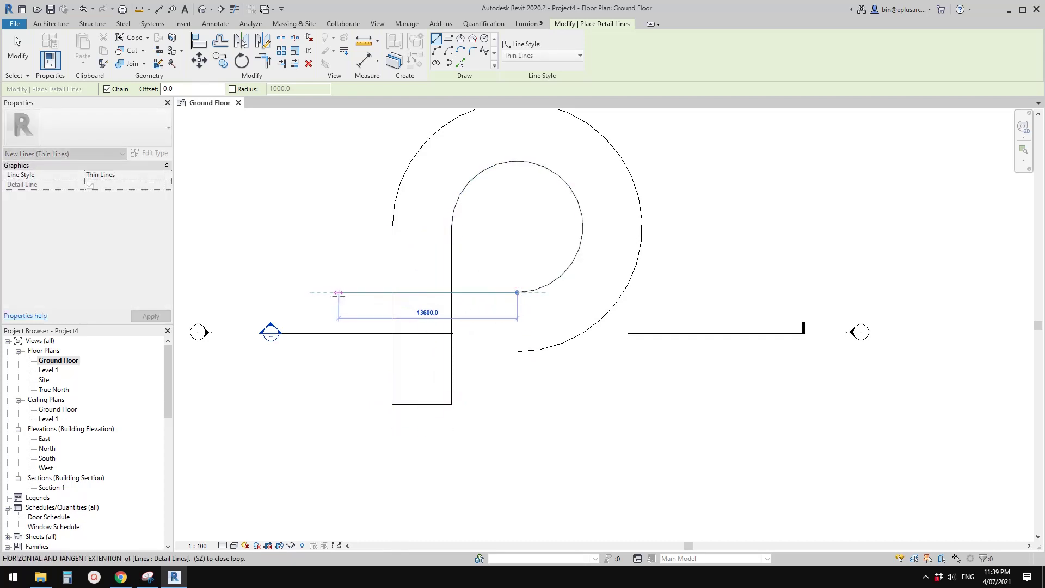
pyautogui.click(340, 292)
pyautogui.click(339, 351)
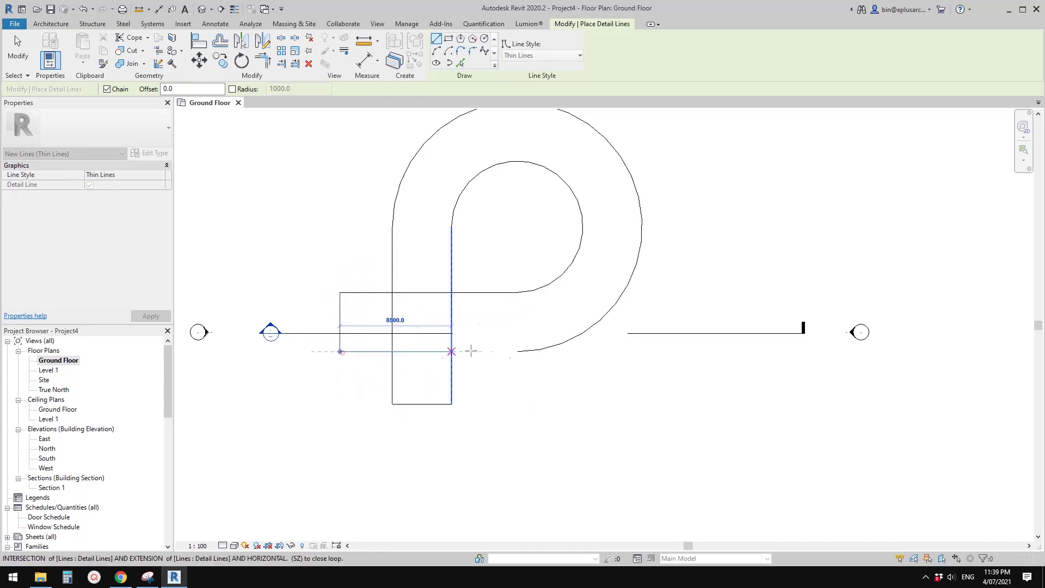
pyautogui.click(520, 352)
pyautogui.press('Escape')
pyautogui.press('Escape')
# - Convert all the outline's detail lines to model lines and open the default 3D view
pyautogui.scroll(-2, 527, 373)
pyautogui.moveTo(402, 181); pyautogui.dragTo(649, 442)
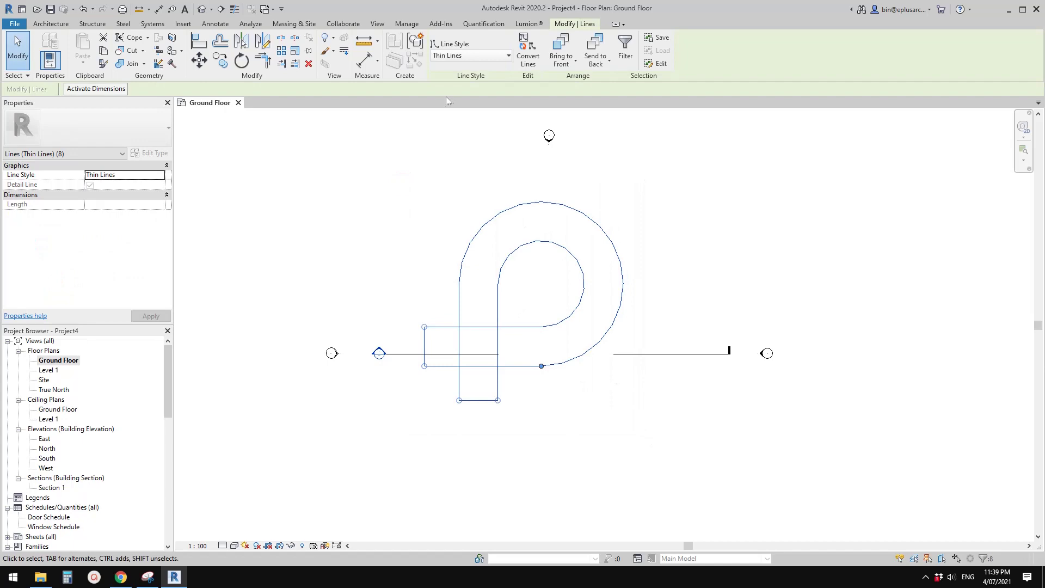
pyautogui.click(420, 195)
pyautogui.click(202, 11)
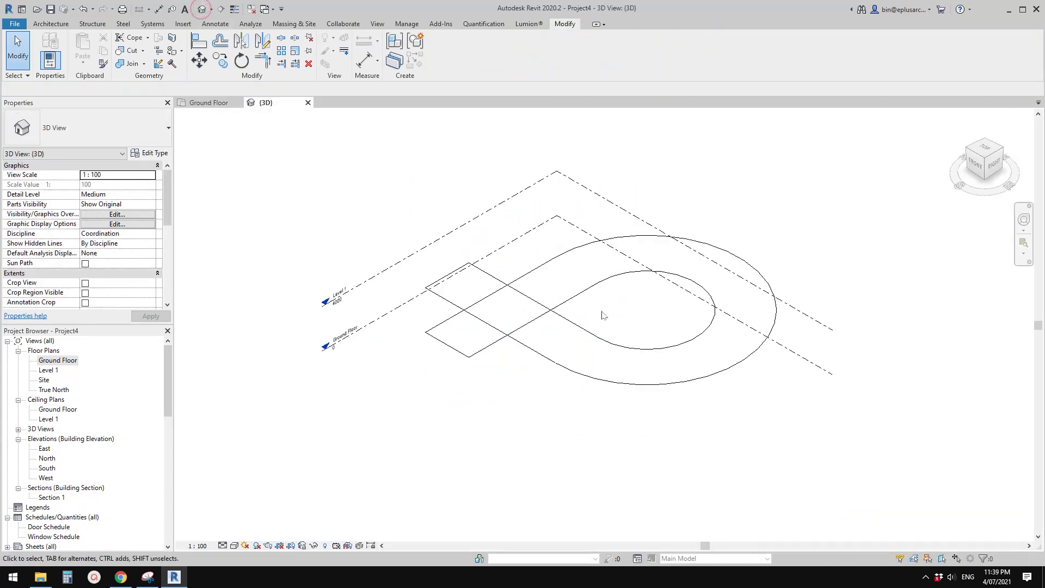
pyautogui.keyDown('shift'); pyautogui.moveTo(619, 359); pyautogui.dragTo(586, 366, button='middle'); pyautogui.keyUp('shift')
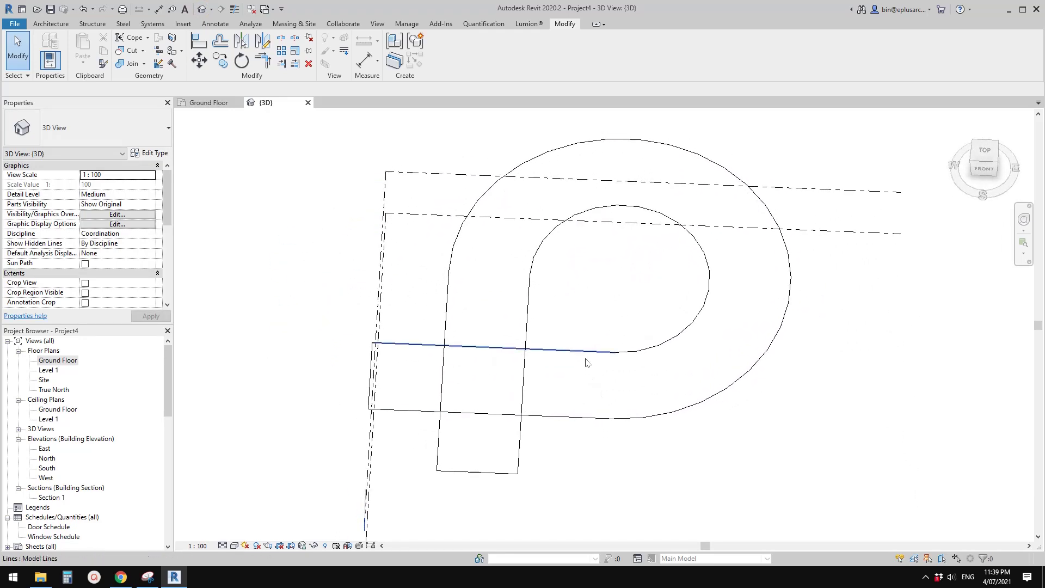
# - Start an in-place model in the Mass category
pyautogui.click(52, 23)
pyautogui.click(131, 61)
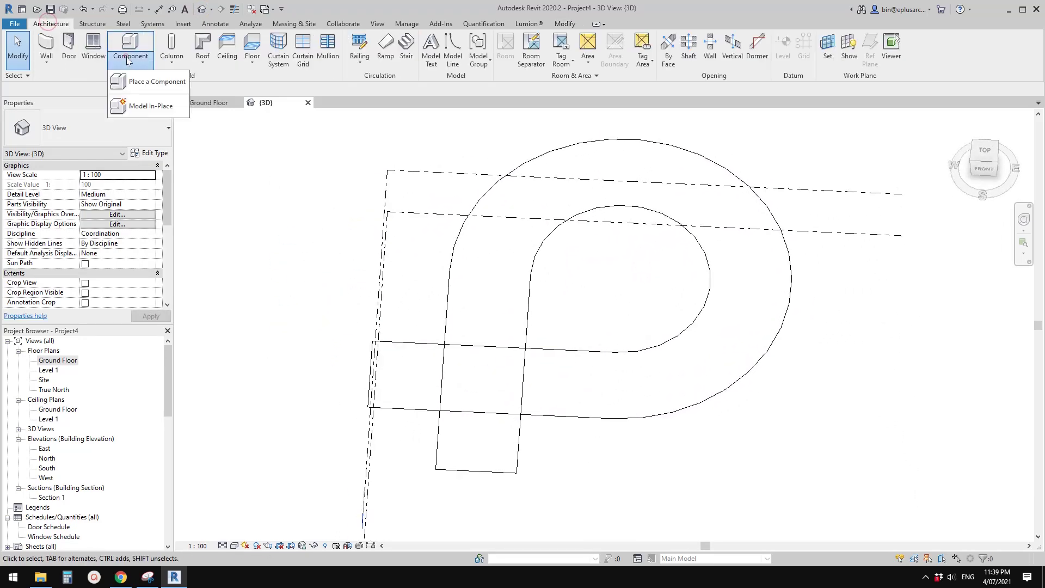
pyautogui.click(144, 111)
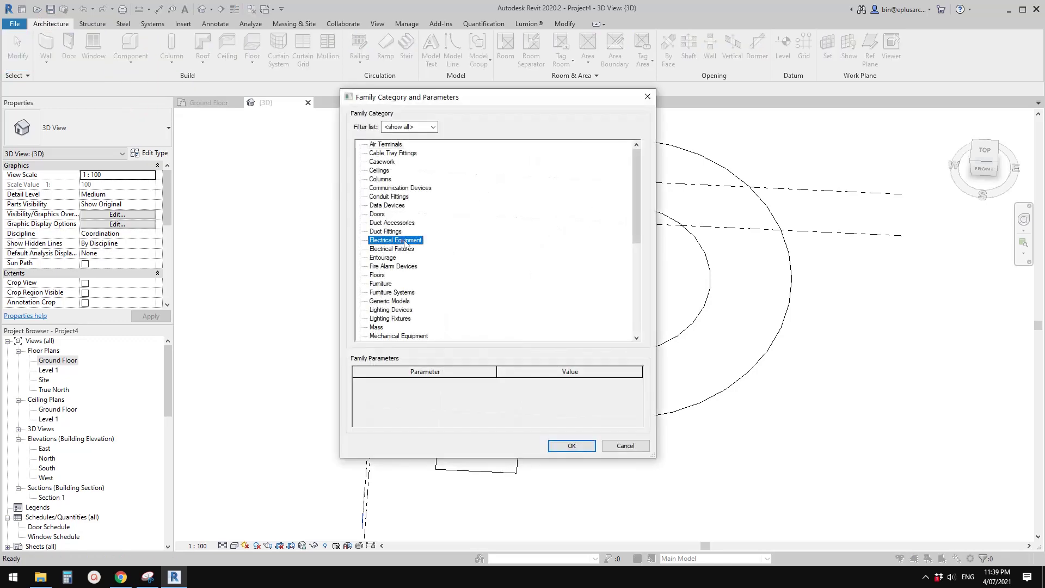
pyautogui.click(585, 446)
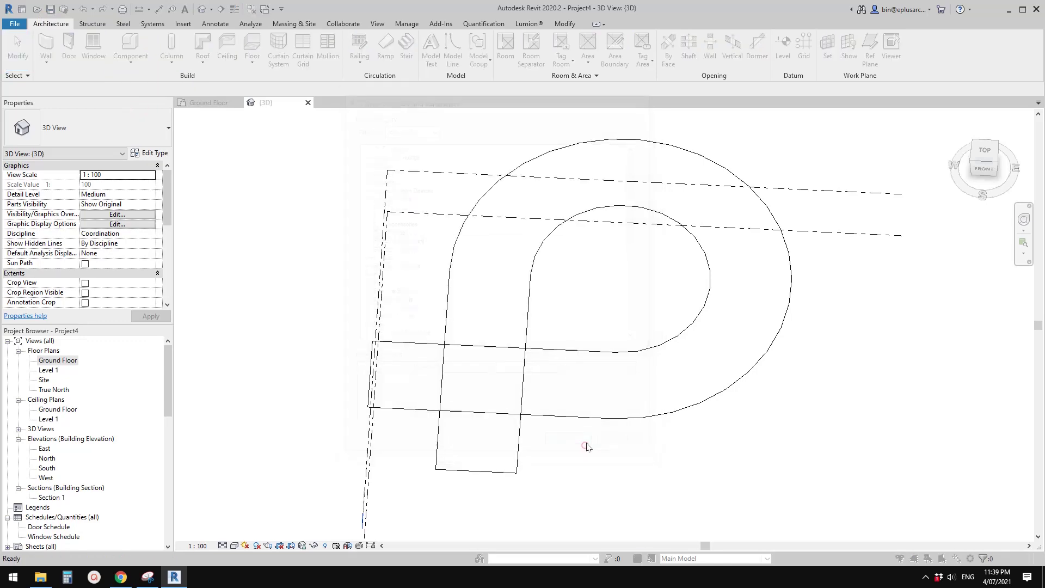
pyautogui.click(496, 306)
# - Start a reference spline through points at the outer end of the horizontal leg's inner edge, with its second point near the inner arc
pyautogui.keyDown('shift'); pyautogui.moveTo(522, 311); pyautogui.dragTo(565, 346, button='middle'); pyautogui.keyUp('shift')
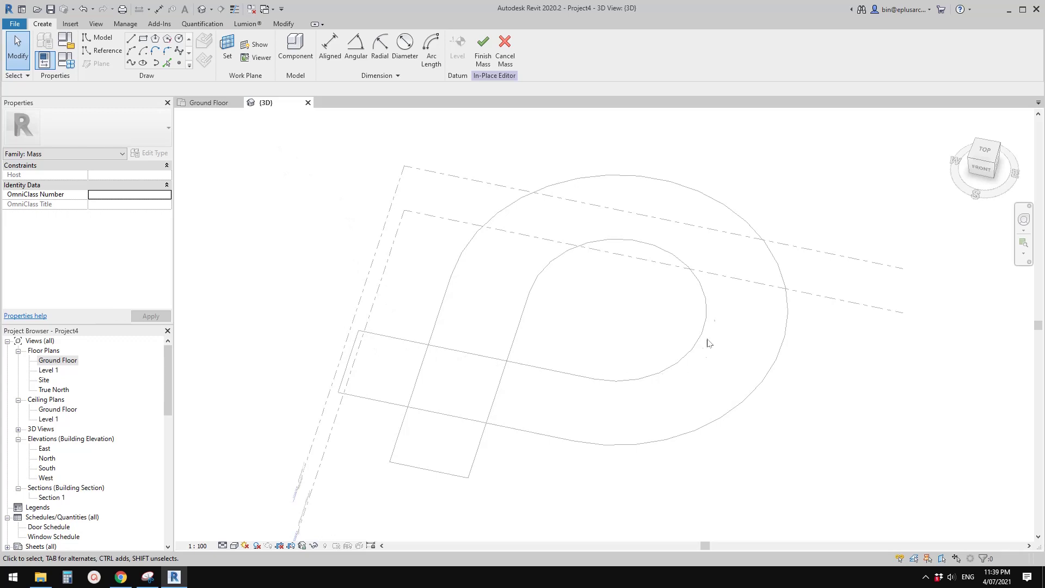
pyautogui.click(97, 52)
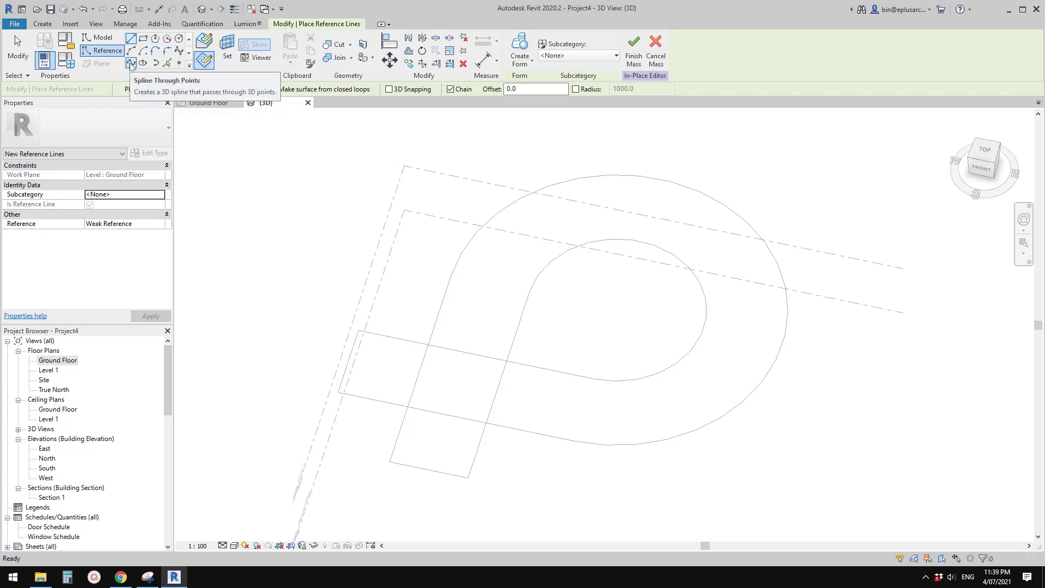
pyautogui.click(131, 64)
pyautogui.moveTo(428, 351)
pyautogui.mouseDown(button='middle')
pyautogui.moveTo(464, 352)
pyautogui.moveTo(430, 338)
pyautogui.mouseUp(button='middle')
pyautogui.scroll(1, 434, 349)
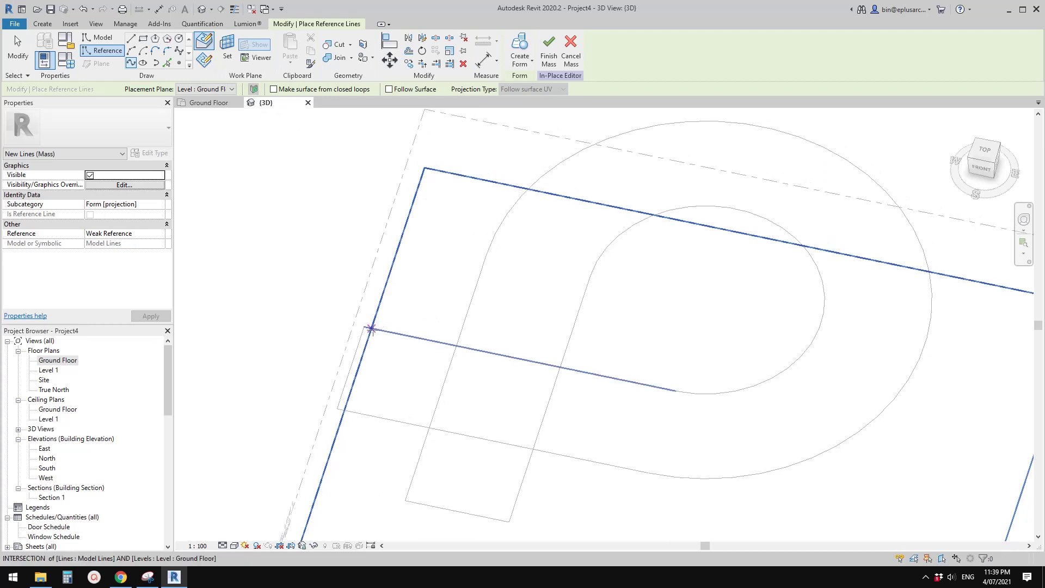
pyautogui.moveTo(469, 294); pyautogui.dragTo(465, 267, button='middle')
pyautogui.scroll(2, 376, 302)
pyautogui.click(355, 298)
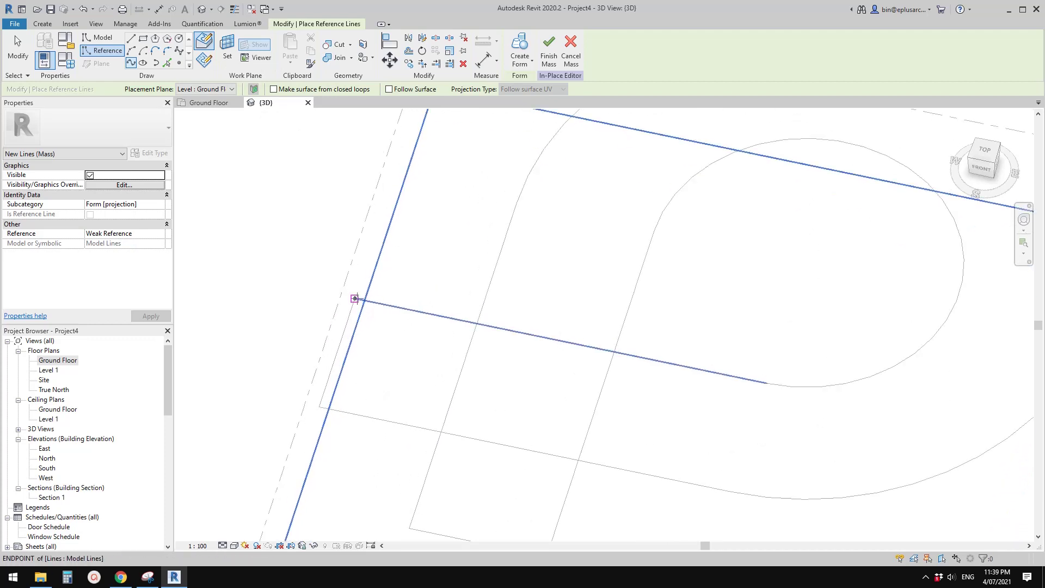
pyautogui.scroll(-2, 456, 390)
pyautogui.scroll(2, 414, 315)
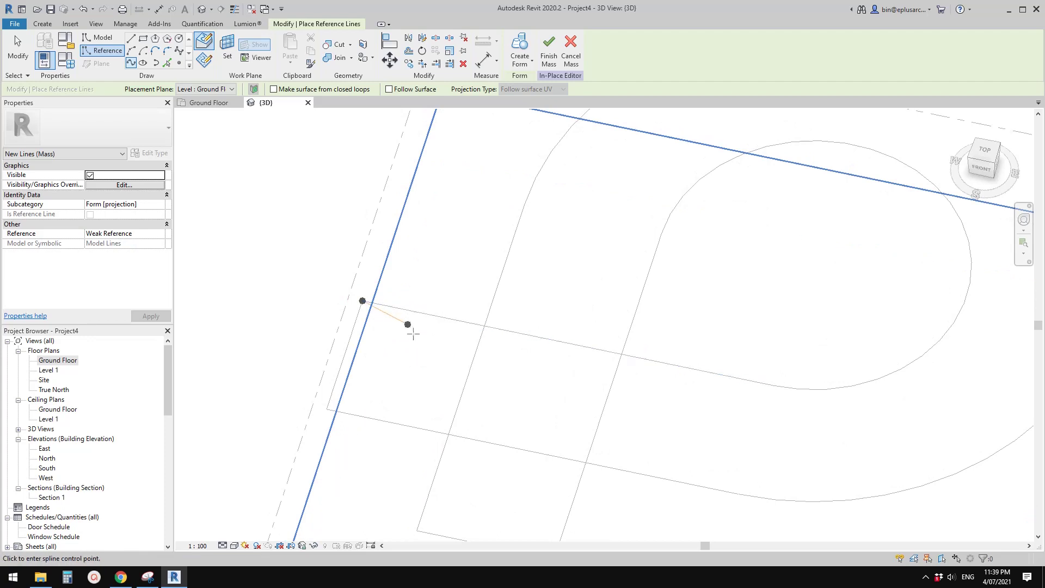
pyautogui.scroll(-2, 733, 417)
pyautogui.scroll(2, 622, 350)
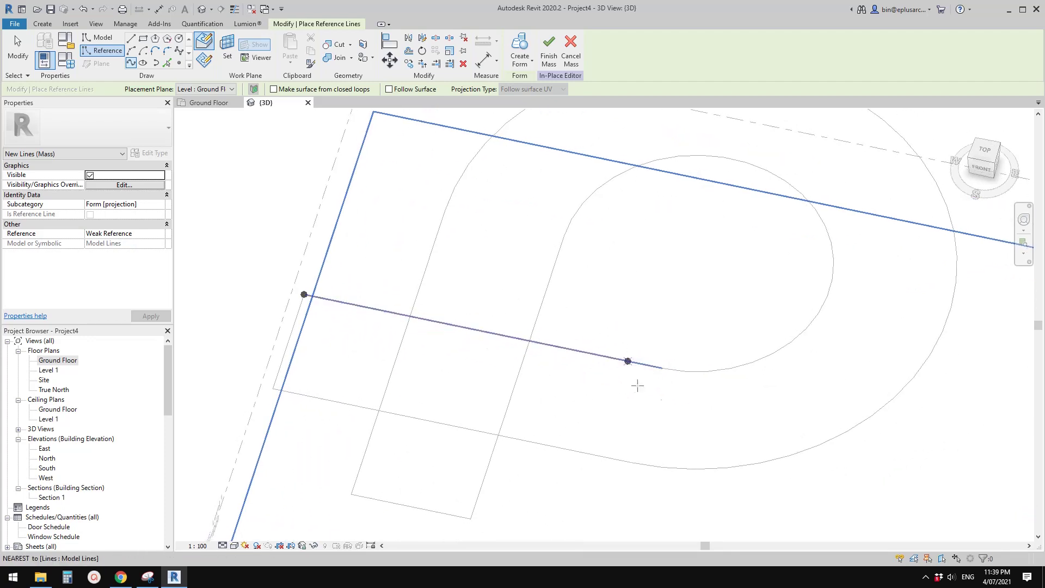
pyautogui.click(650, 364)
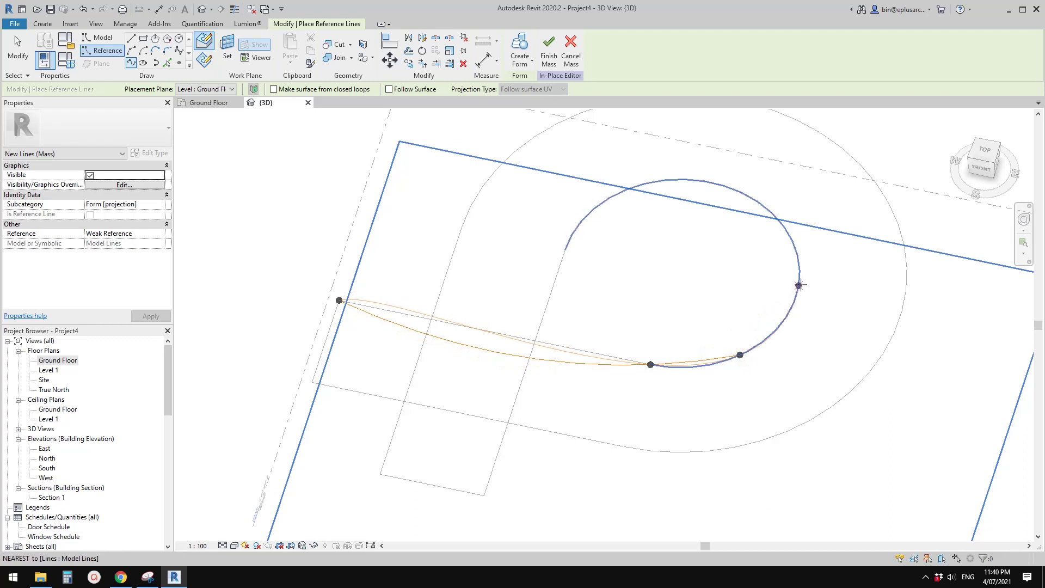
# - Continue the spline with points around the inner arc and finish it at the vertical leg's lower end, about 51175 mm long in total
pyautogui.click(795, 297)
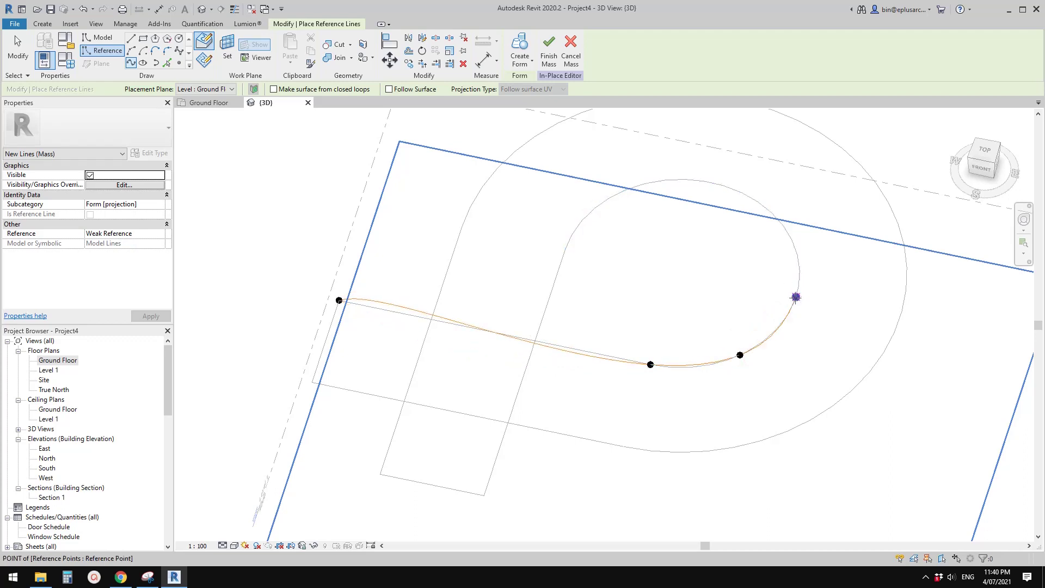
pyautogui.click(782, 225)
pyautogui.click(710, 182)
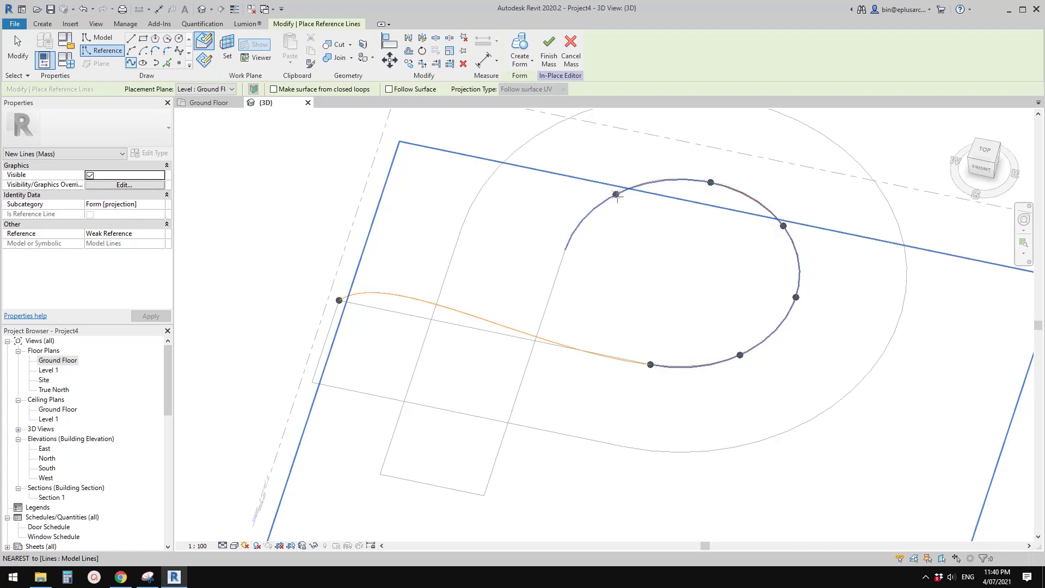
pyautogui.click(615, 194)
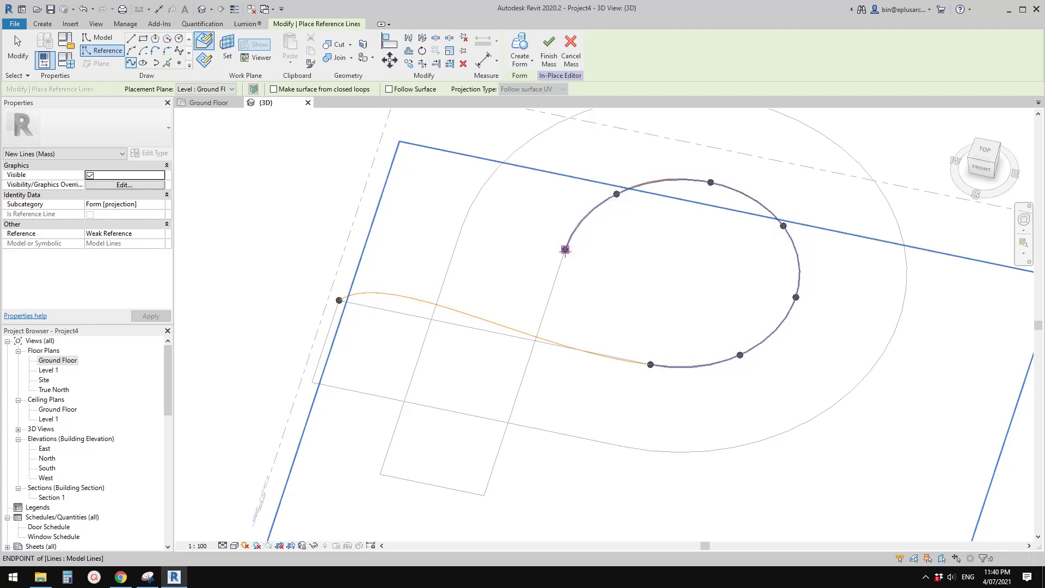
pyautogui.click(565, 249)
pyautogui.moveTo(553, 299); pyautogui.dragTo(571, 229, button='middle')
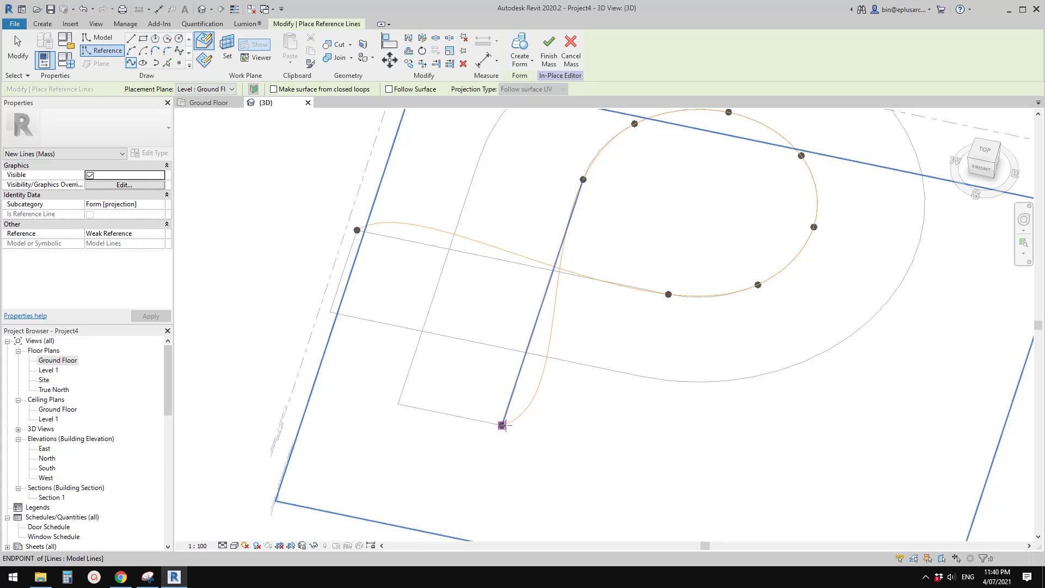
pyautogui.click(502, 425)
pyautogui.moveTo(600, 379); pyautogui.dragTo(569, 343, button='middle')
pyautogui.press('Escape')
pyautogui.press('Escape')
pyautogui.scroll(-1, 603, 384)
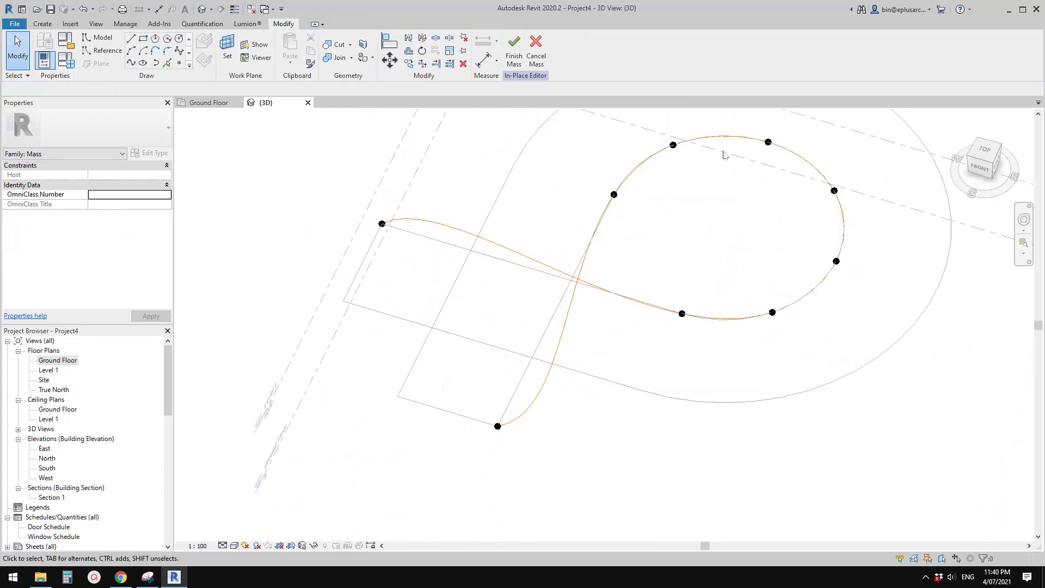
# - Add four reference points to the spline, two along each leg, and make all four driving points
pyautogui.click(443, 231)
pyautogui.moveTo(551, 287); pyautogui.dragTo(570, 298, button='middle')
pyautogui.keyDown('shift'); pyautogui.moveTo(439, 249); pyautogui.dragTo(604, 338, button='middle'); pyautogui.keyUp('shift')
pyautogui.keyDown('shift'); pyautogui.moveTo(558, 366); pyautogui.dragTo(479, 250, button='middle'); pyautogui.keyUp('shift')
pyautogui.keyDown('shift'); pyautogui.moveTo(563, 236); pyautogui.dragTo(548, 240, button='middle'); pyautogui.keyUp('shift')
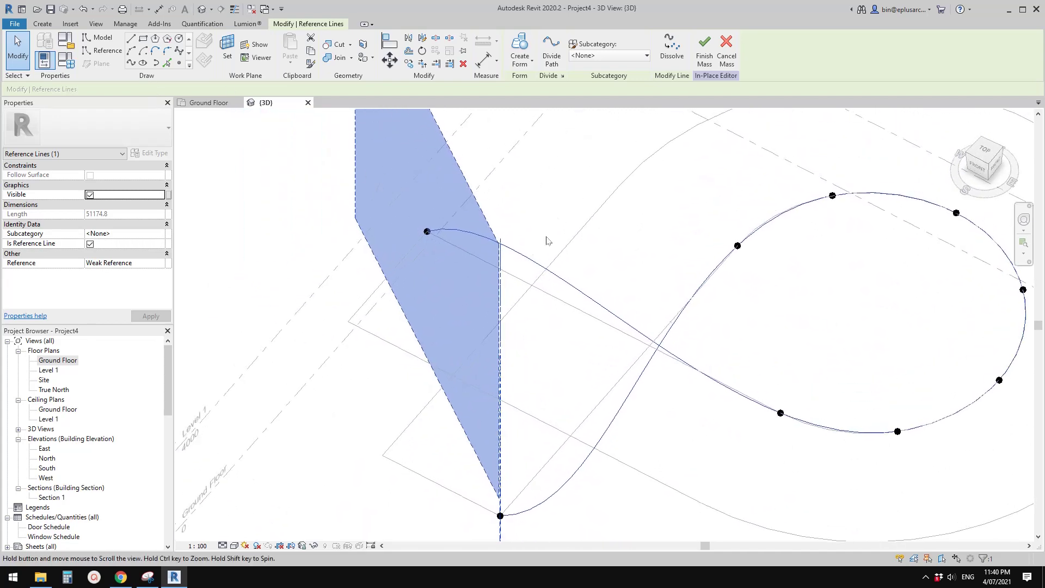
pyautogui.click(179, 63)
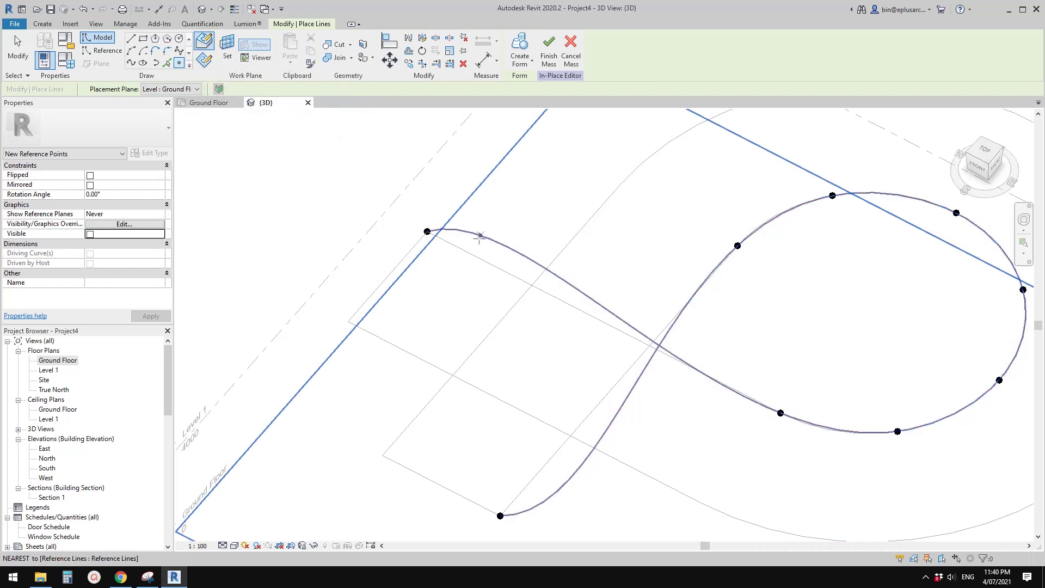
pyautogui.click(495, 250)
pyautogui.click(619, 318)
pyautogui.moveTo(626, 338); pyautogui.dragTo(625, 309, button='middle')
pyautogui.click(644, 283)
pyautogui.click(551, 410)
pyautogui.press('Escape')
pyautogui.press('Escape')
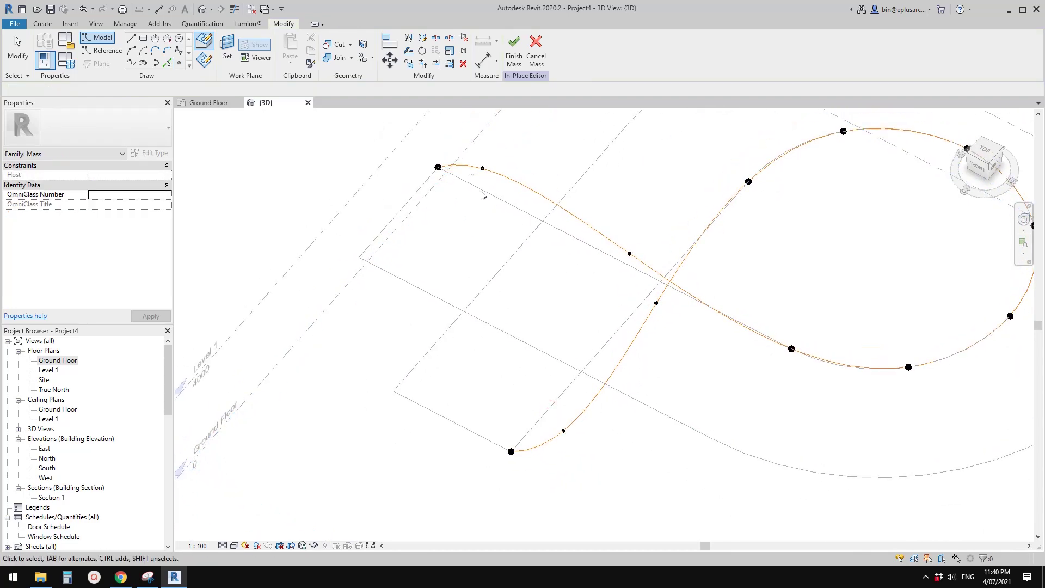
pyautogui.moveTo(462, 135); pyautogui.dragTo(664, 433)
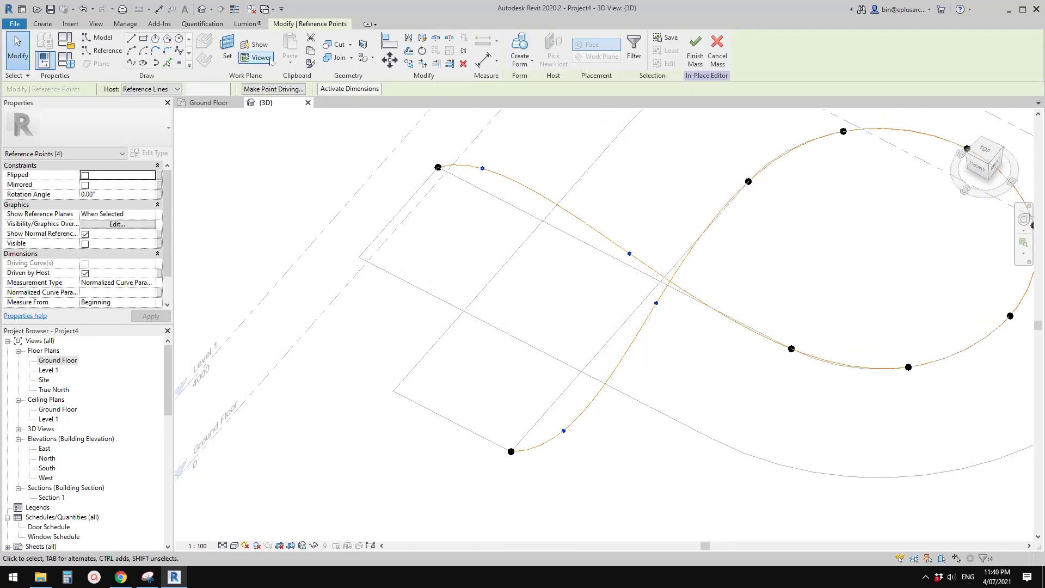
pyautogui.click(274, 89)
pyautogui.click(477, 168)
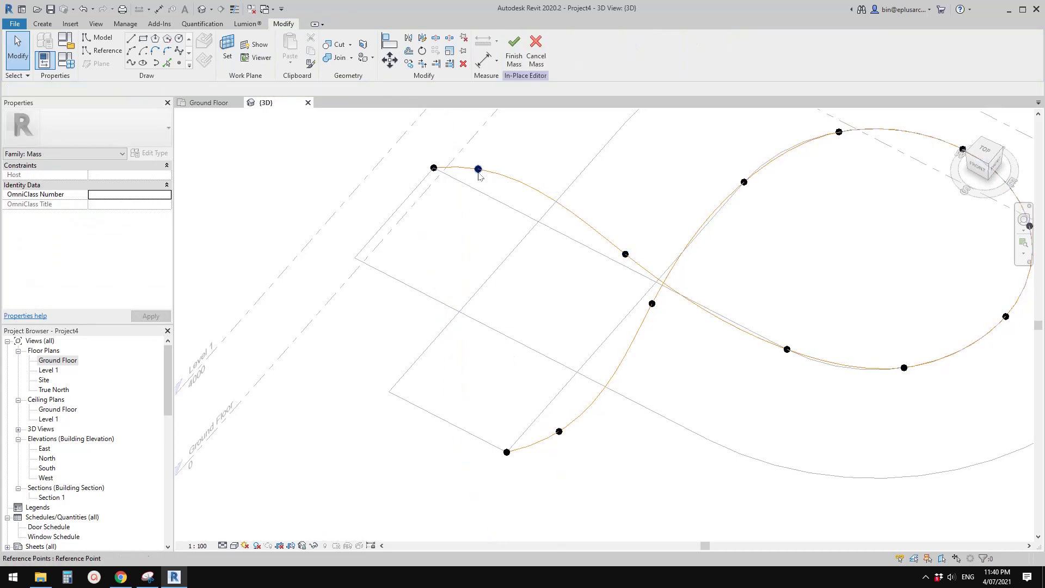
pyautogui.click(553, 56)
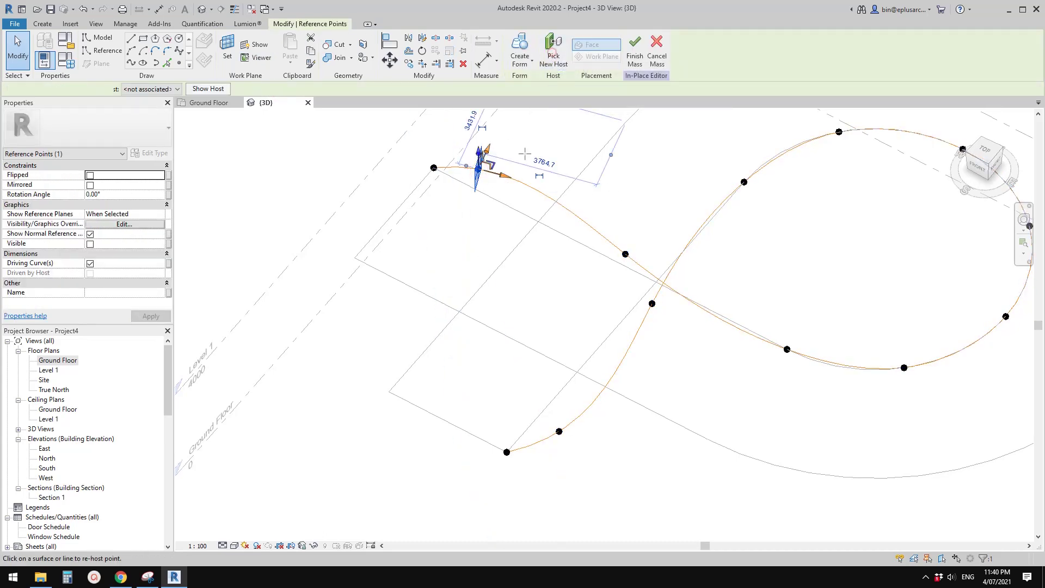
pyautogui.click(467, 186)
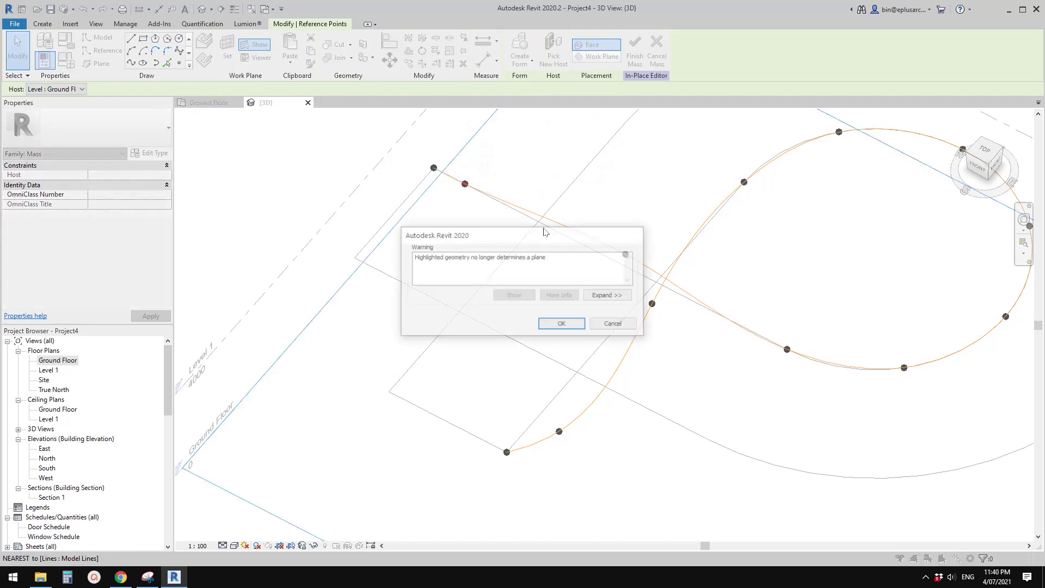
pyautogui.press('Return')
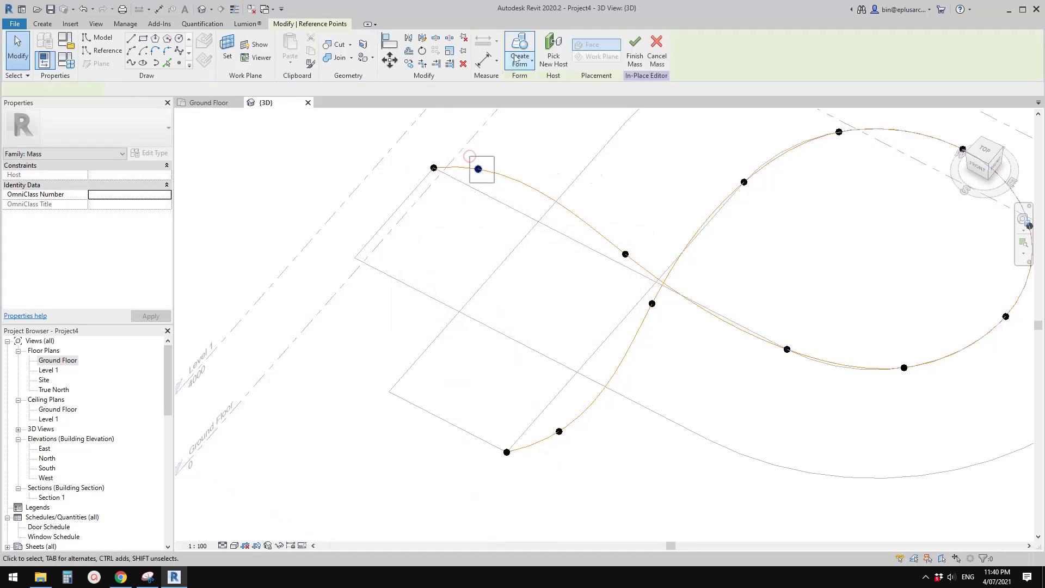
# - Rehost the two added points of the horizontal leg onto its inner model line, one near each end
pyautogui.click(553, 50)
pyautogui.click(472, 188)
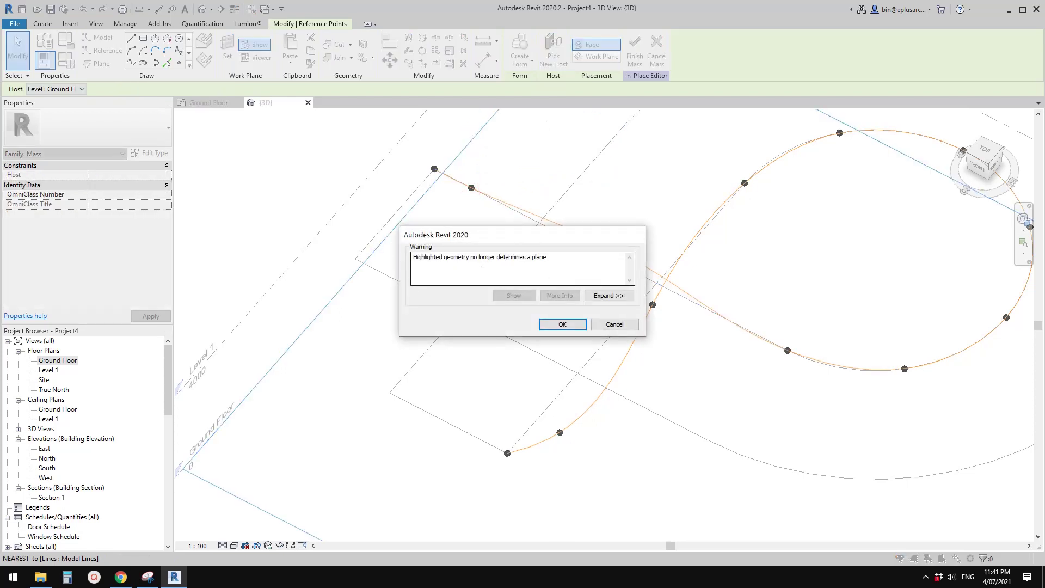
pyautogui.click(569, 324)
pyautogui.moveTo(669, 275); pyautogui.dragTo(665, 282, button='middle')
pyautogui.moveTo(615, 236); pyautogui.dragTo(637, 283)
pyautogui.click(553, 50)
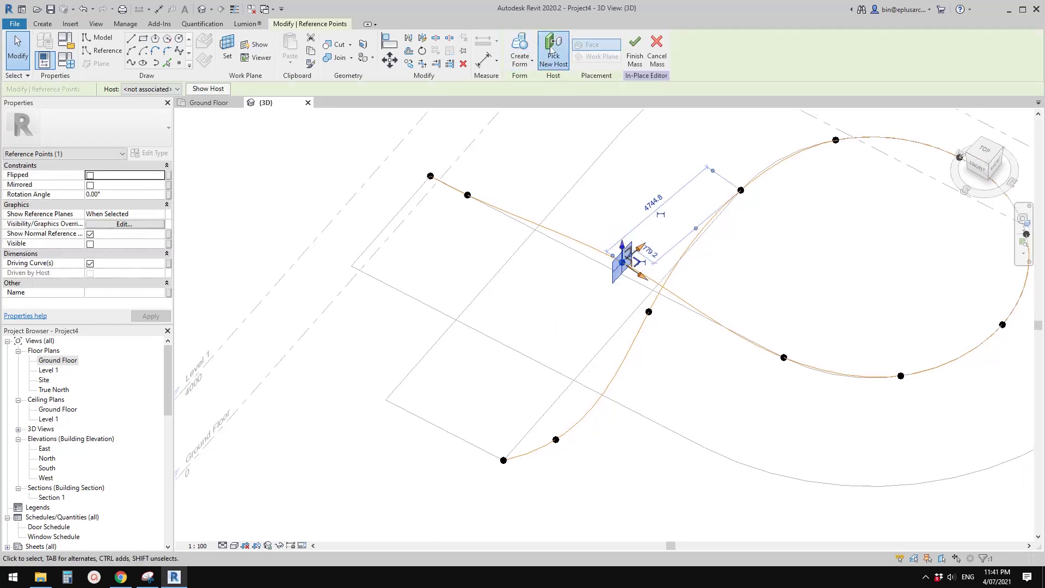
pyautogui.click(755, 344)
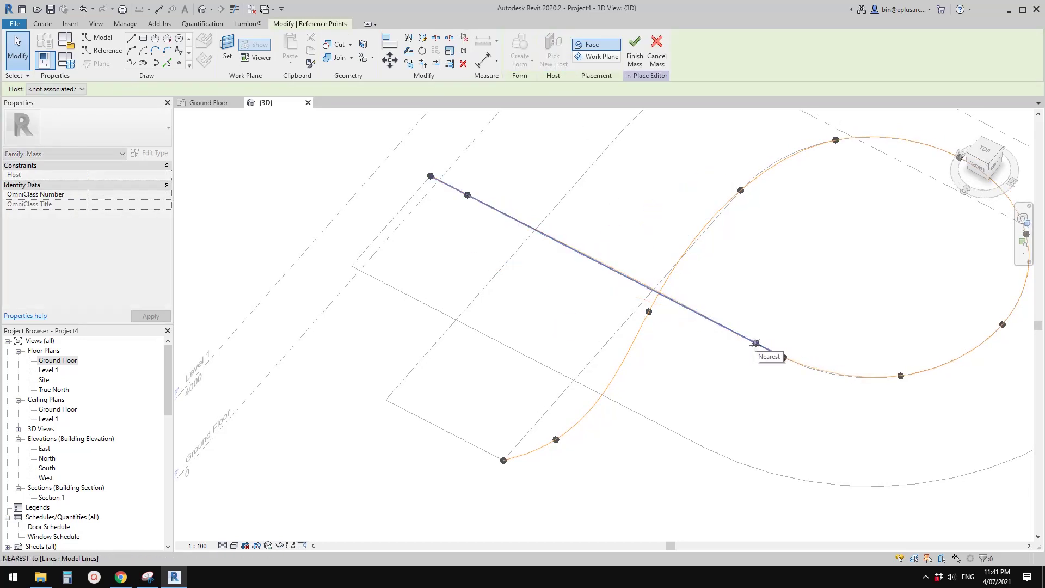
# - Rehost the two added points of the vertical leg onto its inner model line, one near the arc and one near the lower end
pyautogui.moveTo(663, 408); pyautogui.dragTo(665, 340, button='middle')
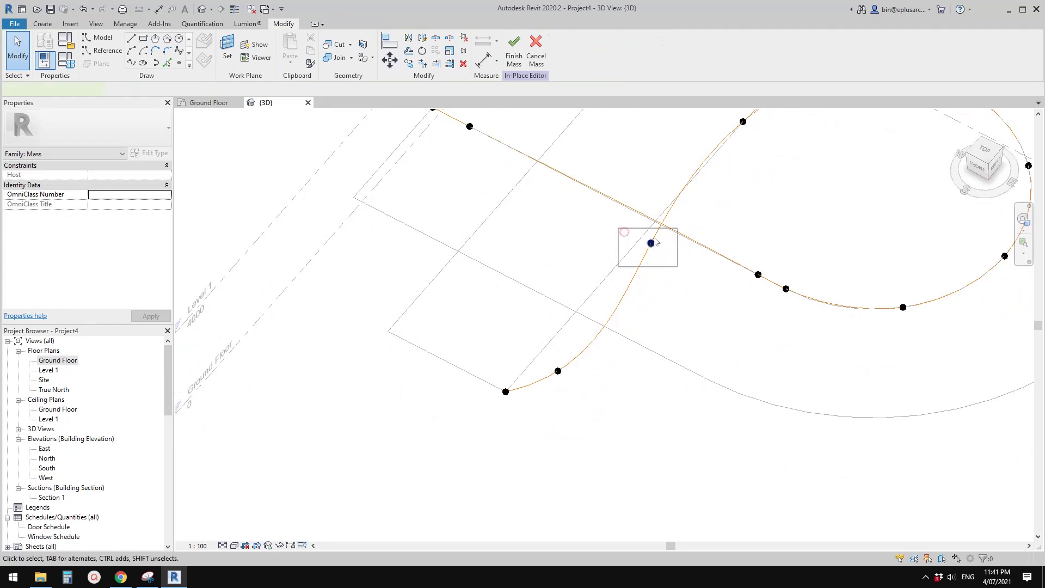
pyautogui.moveTo(654, 239); pyautogui.dragTo(642, 280, button='middle')
pyautogui.click(553, 50)
pyautogui.click(721, 175)
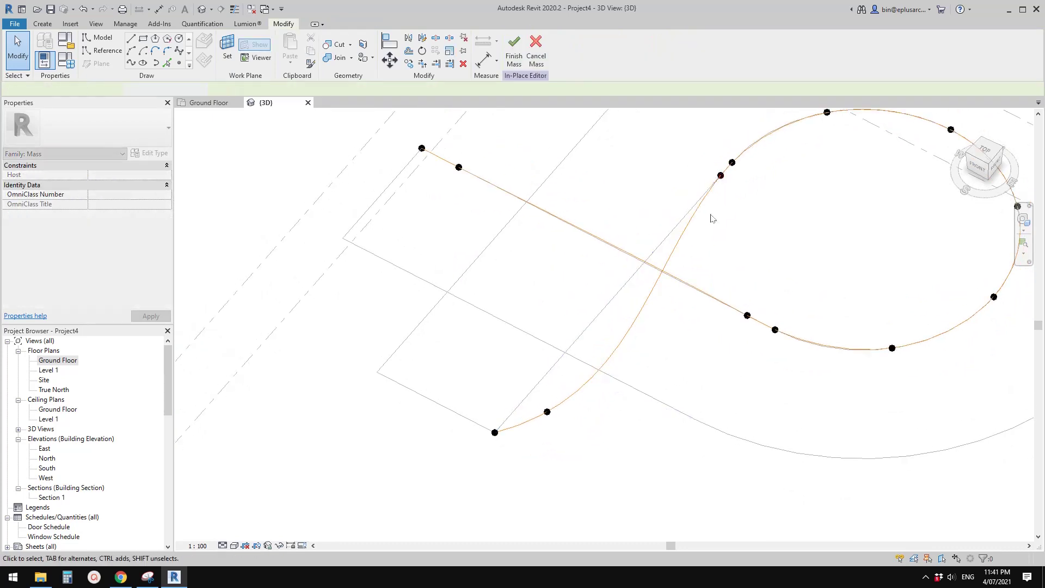
pyautogui.click(553, 54)
pyautogui.click(513, 410)
pyautogui.click(597, 401)
# - Measure the added point near the horizontal leg's outer end from the line's end and set its normalized curve parameter to 0.001
pyautogui.keyDown('shift'); pyautogui.moveTo(597, 402); pyautogui.dragTo(420, 272, button='middle'); pyautogui.keyUp('shift')
pyautogui.scroll(2, 420, 272)
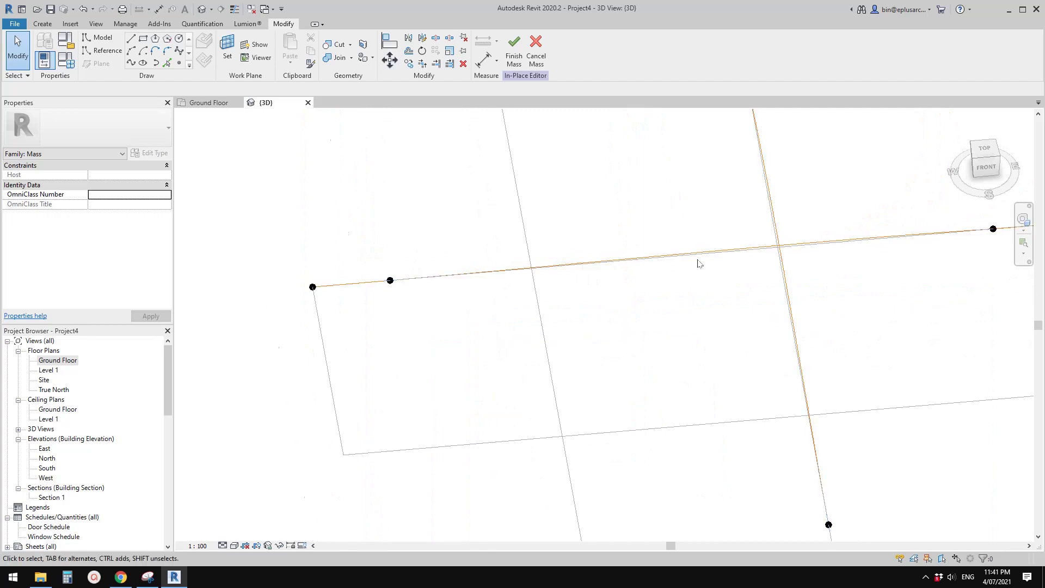
pyautogui.moveTo(751, 257); pyautogui.dragTo(720, 261, button='middle')
pyautogui.scroll(1, 721, 262)
pyautogui.scroll(-2, 732, 245)
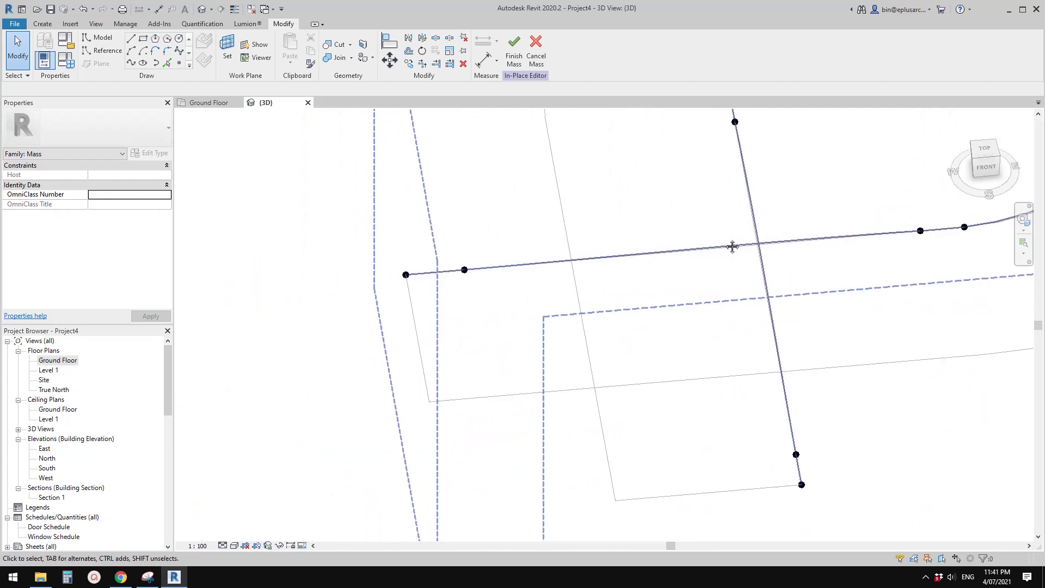
pyautogui.moveTo(454, 240); pyautogui.dragTo(471, 280)
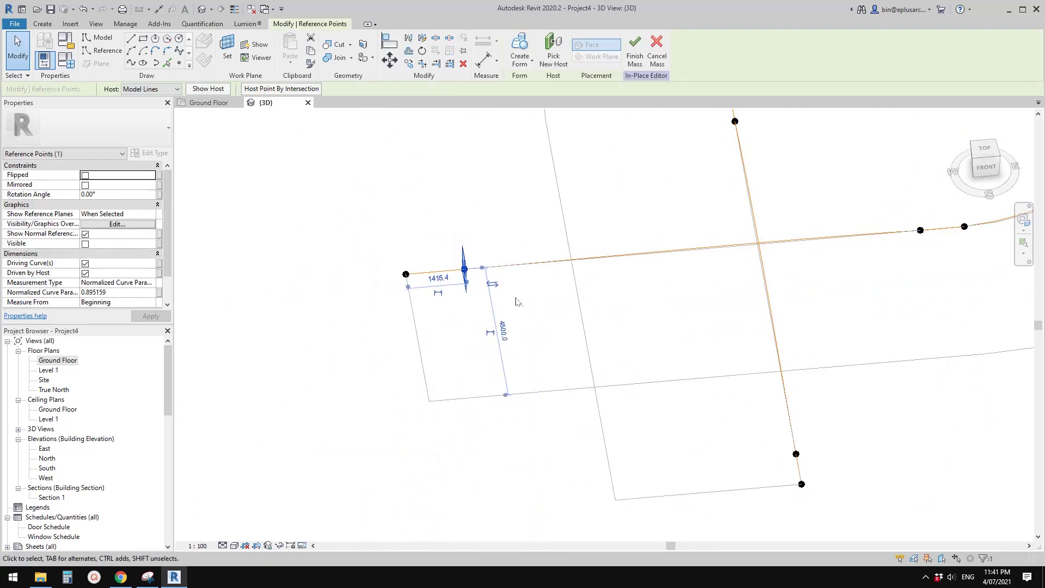
pyautogui.moveTo(501, 306)
pyautogui.keyDown('shift'); pyautogui.mouseDown(button='middle')
pyautogui.moveTo(450, 311)
pyautogui.moveTo(518, 308)
pyautogui.mouseUp(button='middle'); pyautogui.keyUp('shift')
pyautogui.click(485, 291)
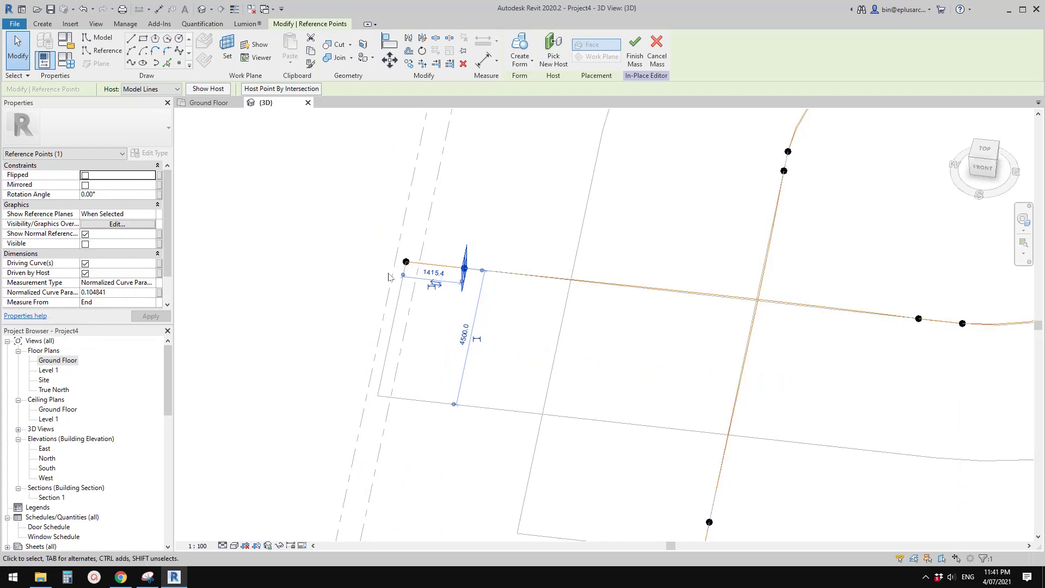
pyautogui.click(119, 293)
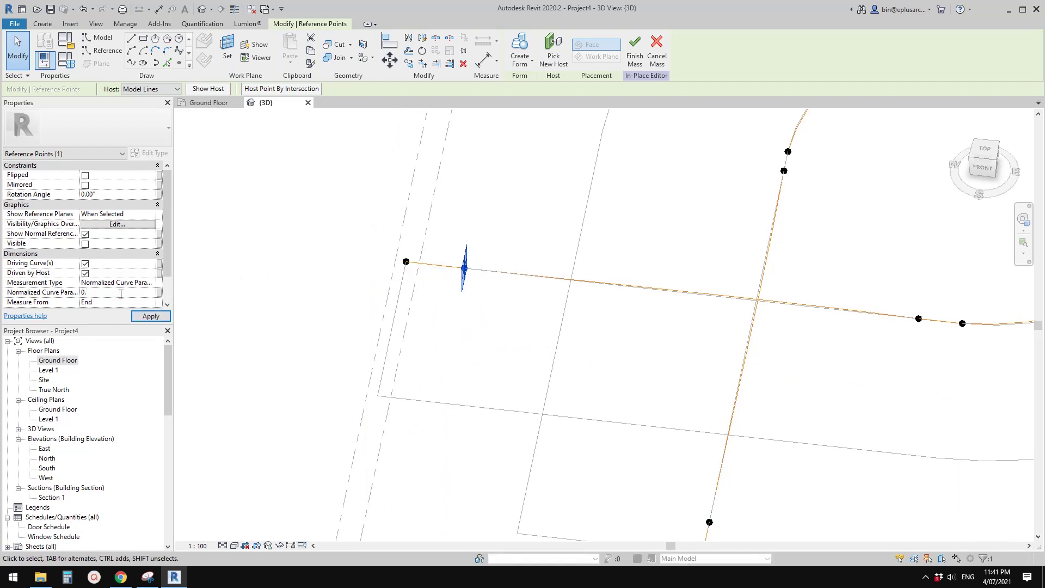
pyautogui.write('0.001')
pyautogui.press('Return')
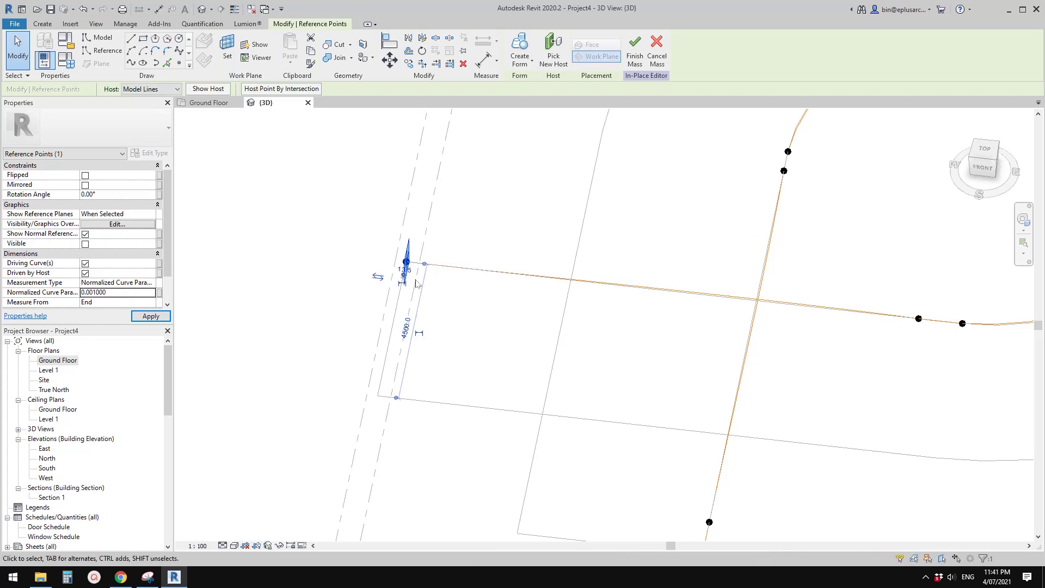
# - Set the normalized curve parameter of the horizontal leg's added point beside the arc to 0.001, measured from the beginning
pyautogui.moveTo(821, 303); pyautogui.dragTo(628, 281, button='middle')
pyautogui.moveTo(704, 271); pyautogui.dragTo(743, 338)
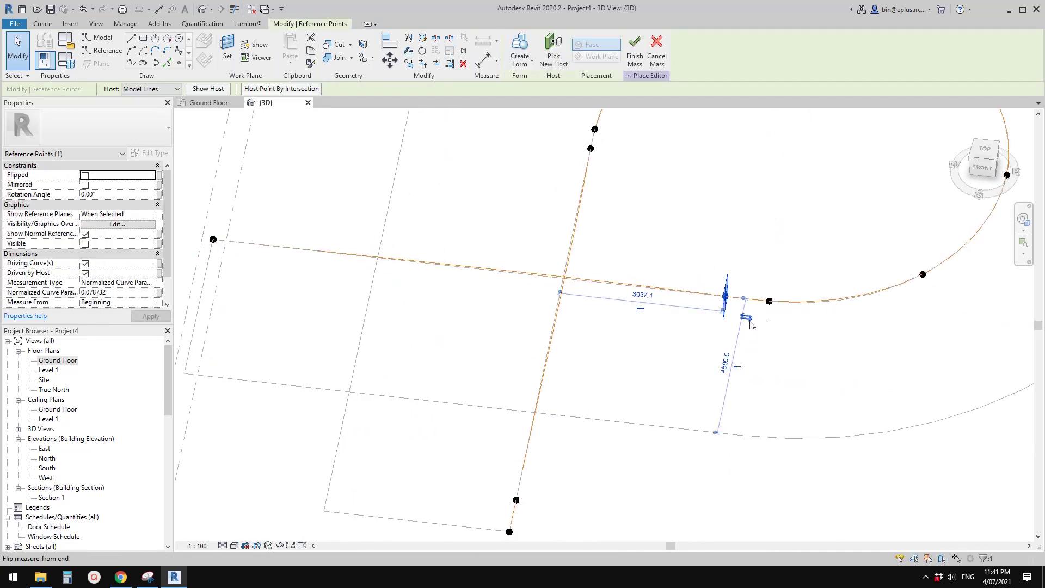
pyautogui.click(136, 294)
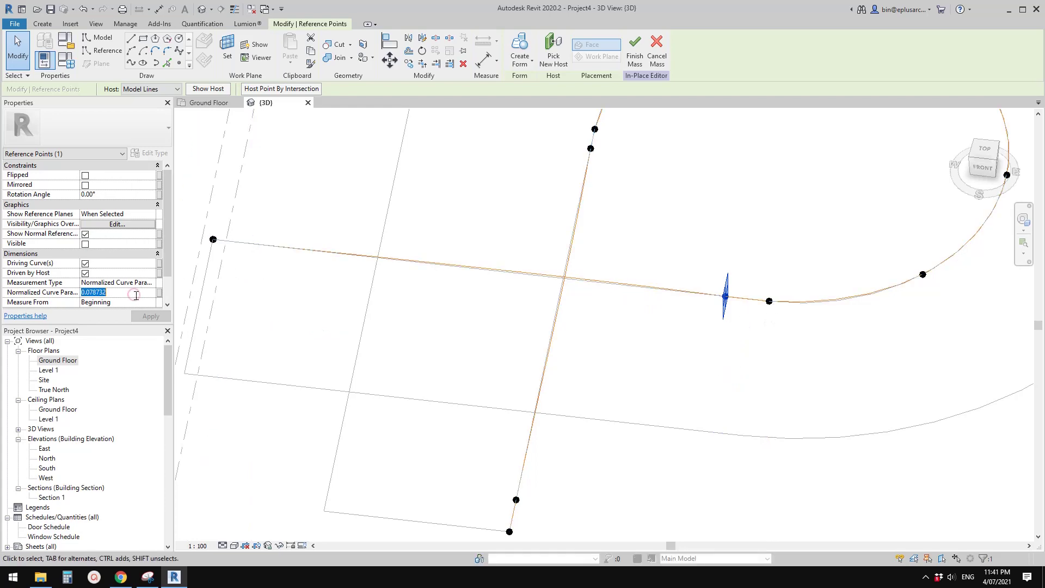
pyautogui.scroll(1, 314, 218)
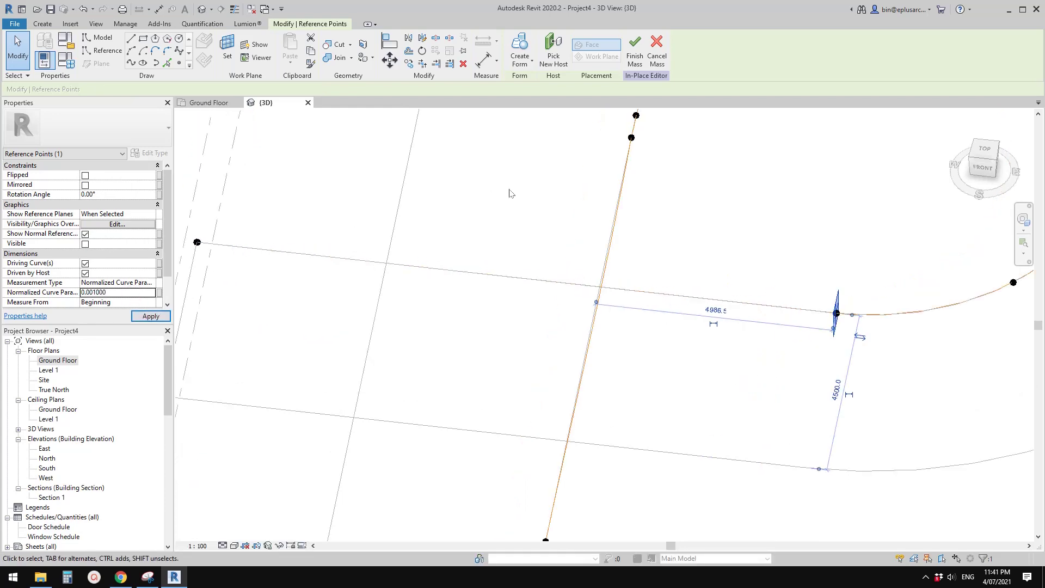
pyautogui.moveTo(517, 230); pyautogui.dragTo(546, 191, button='middle')
pyautogui.press('Escape')
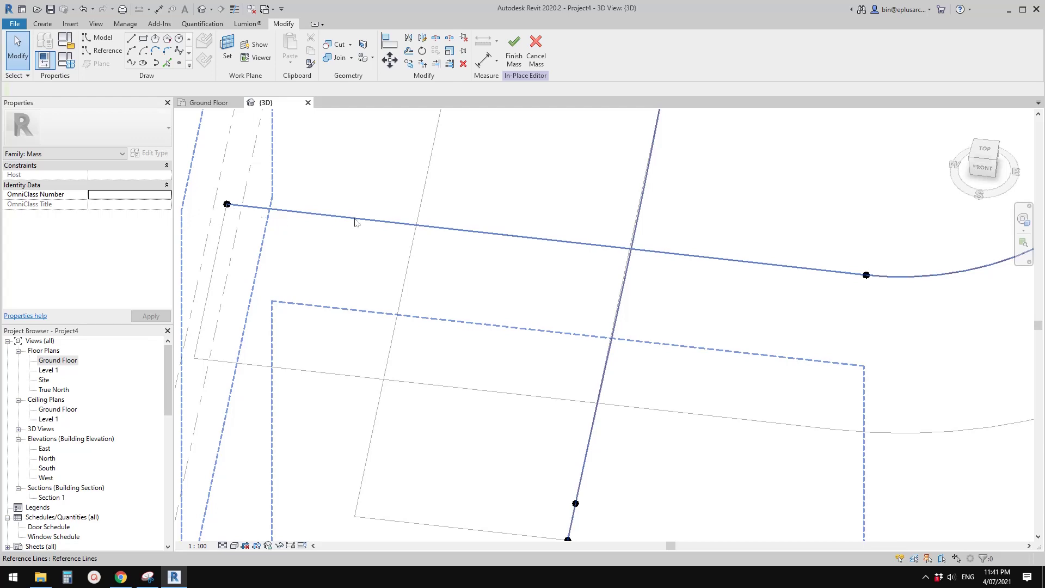
# - Select both added points on the vertical leg and reduce their normalized curve parameter so they sit at the leg's ends
pyautogui.scroll(-3, 253, 218)
pyautogui.keyDown('shift'); pyautogui.moveTo(450, 266); pyautogui.dragTo(431, 234, button='middle'); pyautogui.keyUp('shift')
pyautogui.scroll(1, 434, 232)
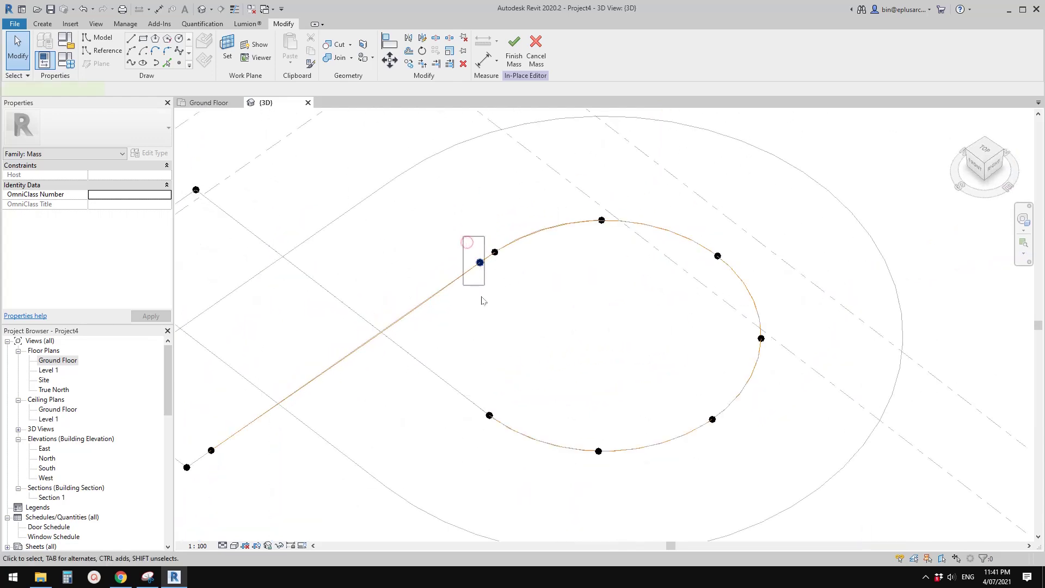
pyautogui.click(479, 262)
pyautogui.keyDown('shift'); pyautogui.moveTo(480, 262); pyautogui.dragTo(532, 217, button='middle'); pyautogui.keyUp('shift')
pyautogui.click(533, 217)
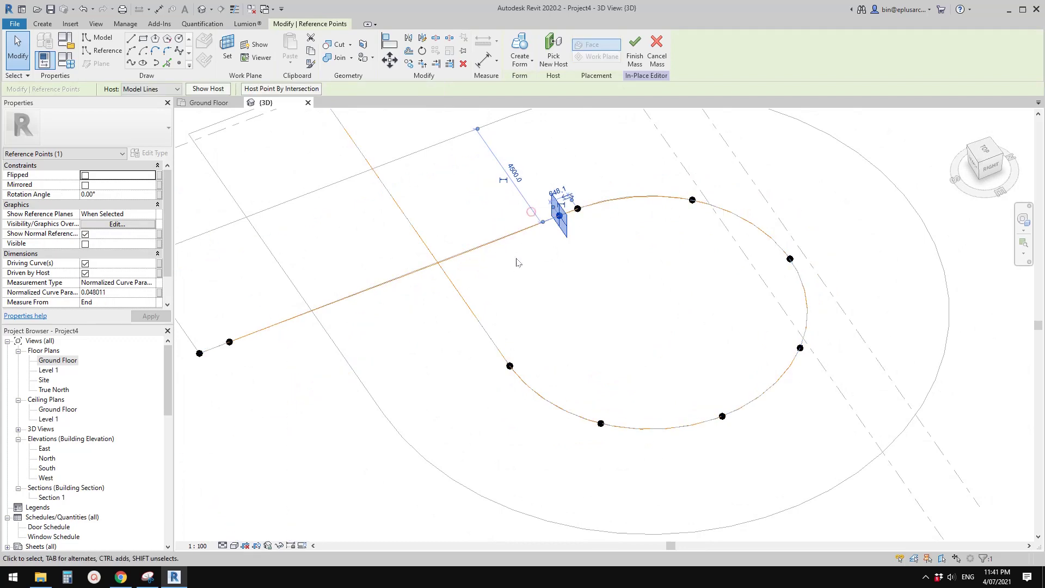
pyautogui.moveTo(515, 288); pyautogui.dragTo(601, 250, button='middle')
pyautogui.keyDown('ctrl'); pyautogui.click(342, 325); pyautogui.keyUp('ctrl')
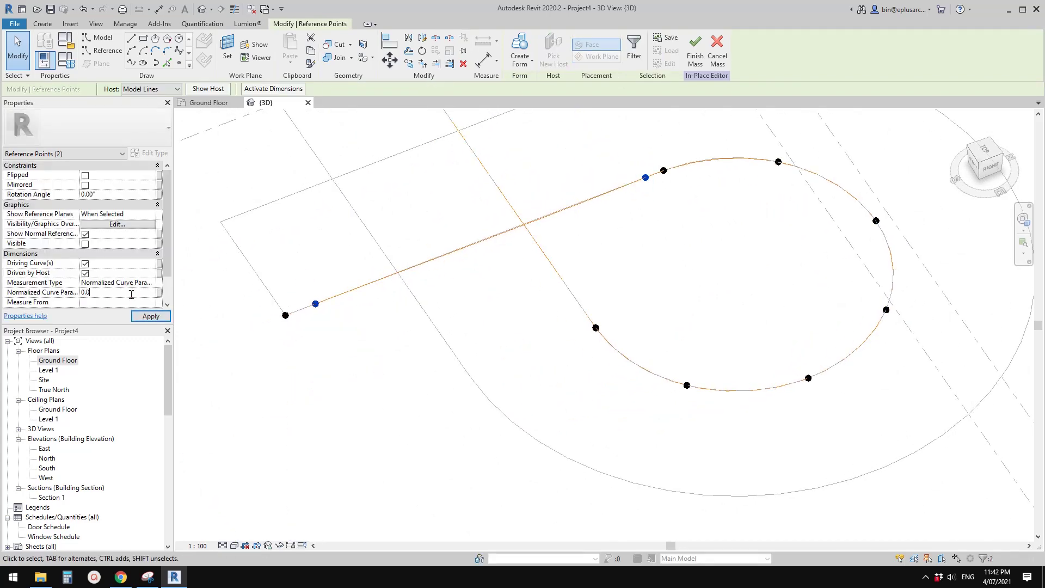
pyautogui.keyDown('shift'); pyautogui.moveTo(325, 231); pyautogui.dragTo(612, 226, button='middle'); pyautogui.keyUp('shift')
pyautogui.press('Escape')
# - Examine the reference spline along both legs and the arc, checking how closely it follows the plan outline from several angles
pyautogui.scroll(3, 564, 149)
pyautogui.click(634, 212)
pyautogui.moveTo(635, 212); pyautogui.dragTo(650, 210)
pyautogui.moveTo(694, 292); pyautogui.dragTo(597, 329, button='middle')
pyautogui.press('Escape')
pyautogui.click(714, 327)
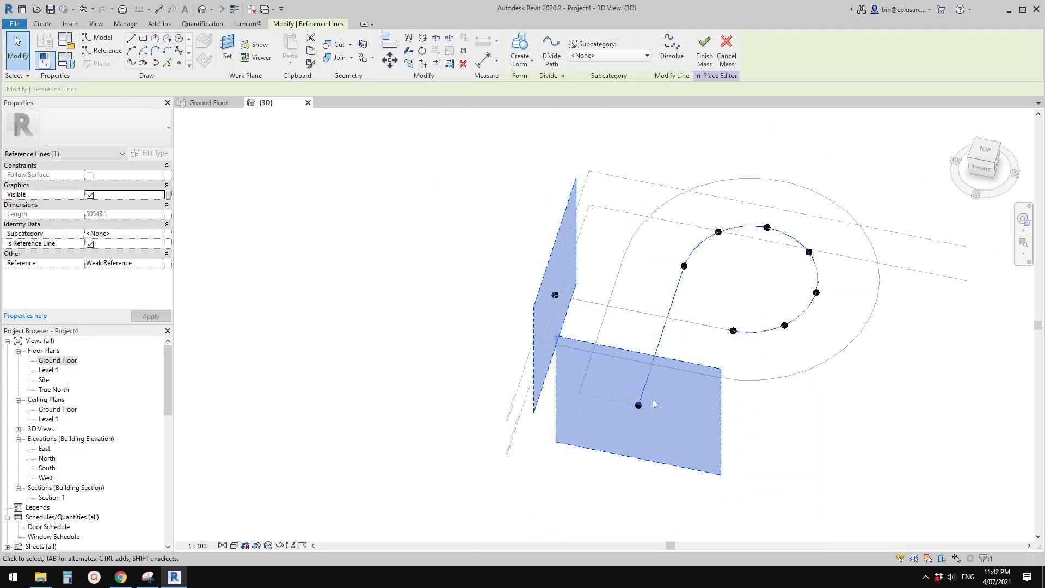
pyautogui.scroll(2, 694, 395)
pyautogui.keyDown('shift'); pyautogui.moveTo(686, 345); pyautogui.dragTo(638, 229, button='middle'); pyautogui.keyUp('shift')
pyautogui.scroll(-1, 644, 277)
pyautogui.press('Escape')
pyautogui.scroll(3, 660, 305)
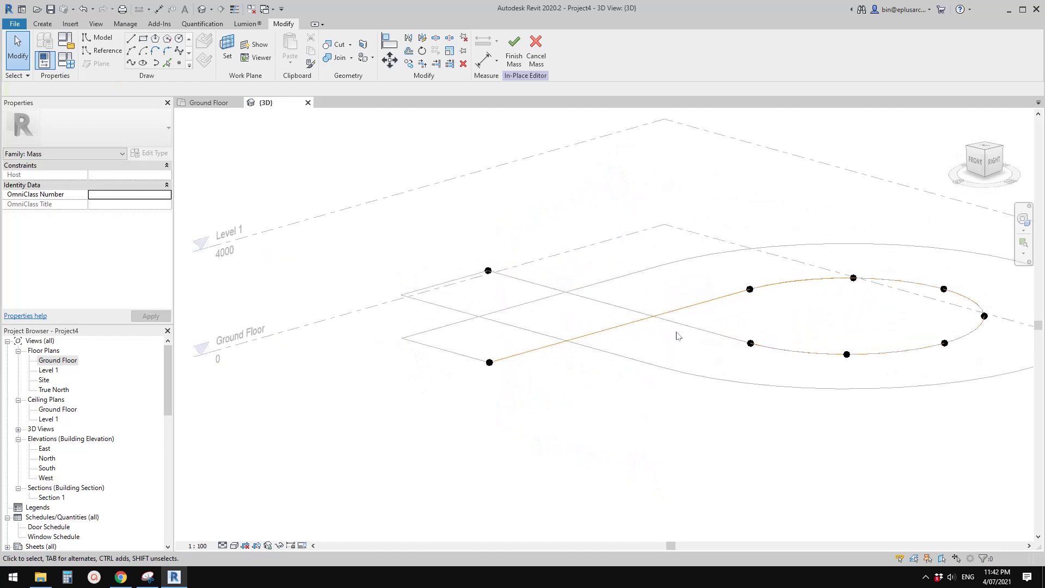
pyautogui.scroll(-2, 645, 326)
pyautogui.keyDown('shift'); pyautogui.moveTo(631, 321); pyautogui.dragTo(608, 330, button='middle'); pyautogui.keyUp('shift')
pyautogui.keyDown('shift'); pyautogui.moveTo(559, 301); pyautogui.dragTo(555, 311, button='middle'); pyautogui.keyUp('shift')
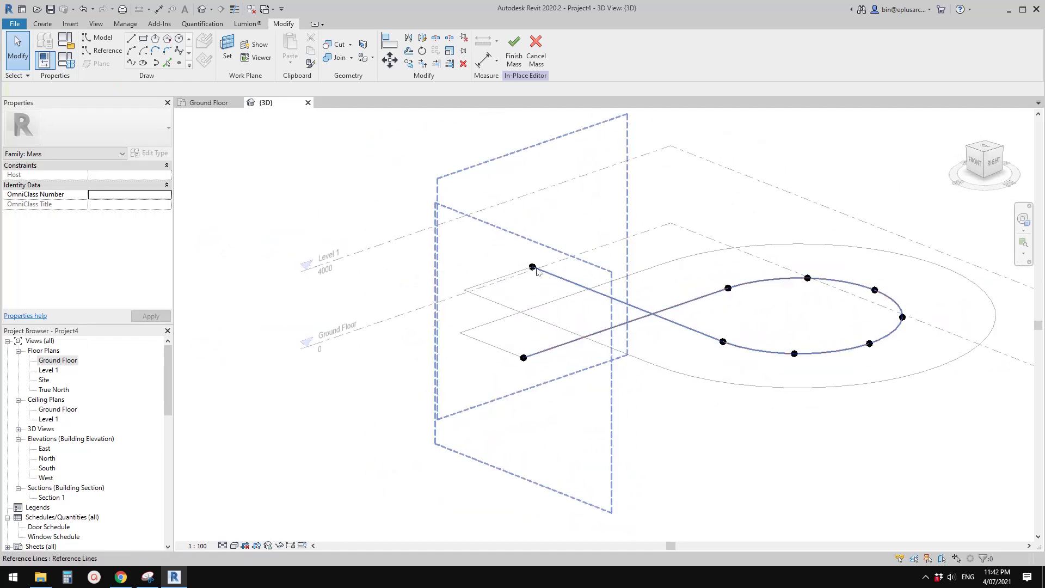
pyautogui.moveTo(696, 329); pyautogui.dragTo(696, 334, button='middle')
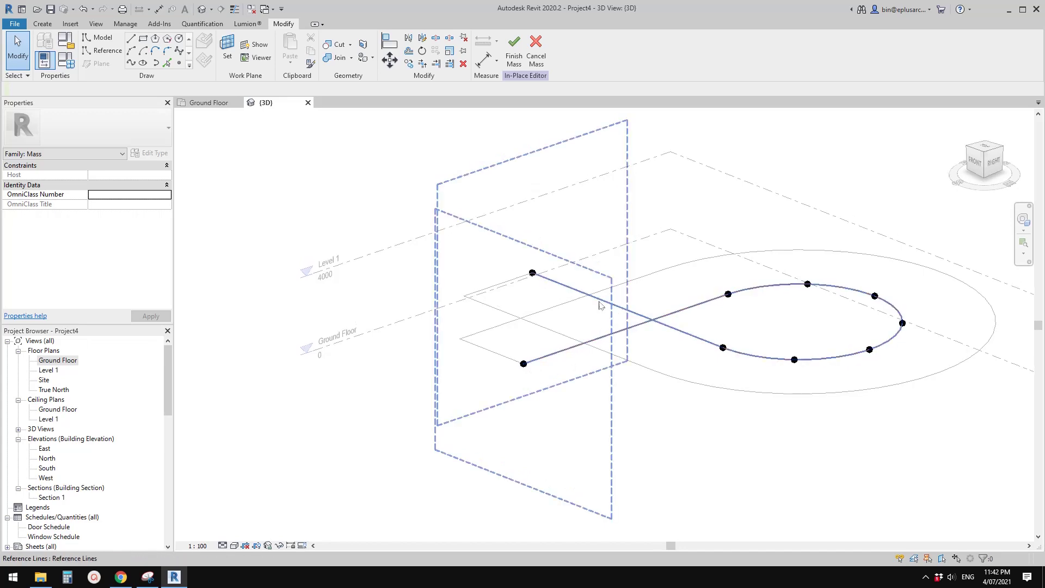
pyautogui.keyDown('shift'); pyautogui.moveTo(610, 308); pyautogui.dragTo(665, 329, button='middle'); pyautogui.keyUp('shift')
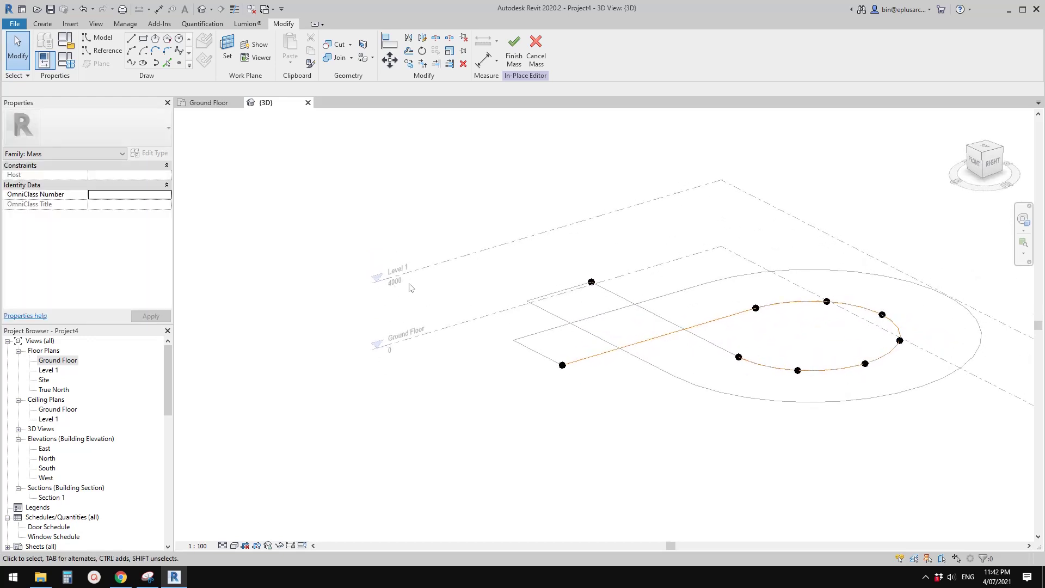
pyautogui.keyDown('shift'); pyautogui.moveTo(401, 288); pyautogui.dragTo(385, 318, button='middle'); pyautogui.keyUp('shift')
pyautogui.keyDown('shift'); pyautogui.moveTo(479, 277); pyautogui.dragTo(417, 187, button='middle'); pyautogui.keyUp('shift')
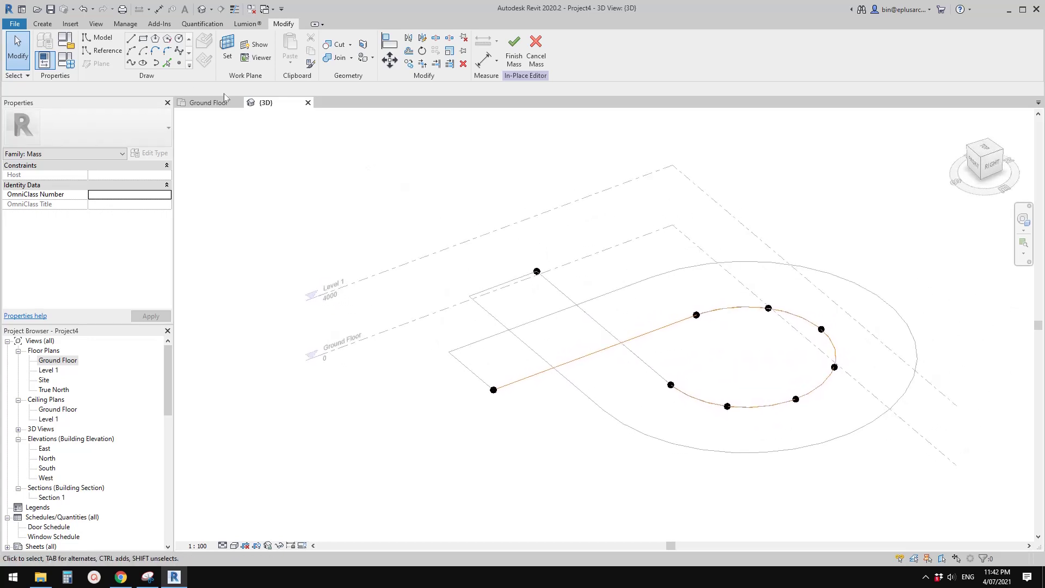
# - Draw a small model-line rectangle behind the plan outline and finish the in-place mass
pyautogui.click(130, 38)
pyautogui.click(595, 269)
pyautogui.click(644, 257)
pyautogui.click(519, 51)
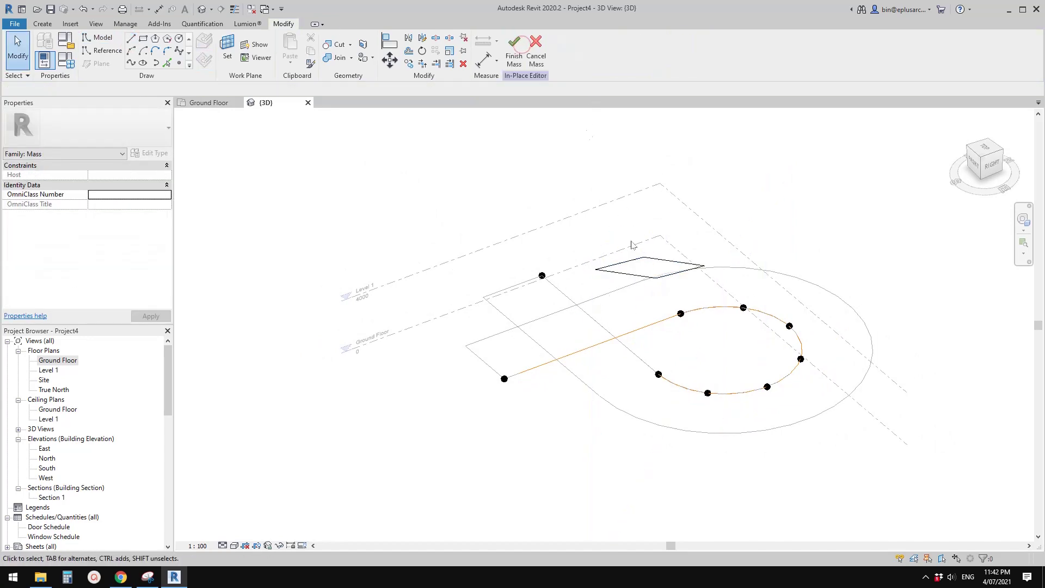
pyautogui.click(513, 53)
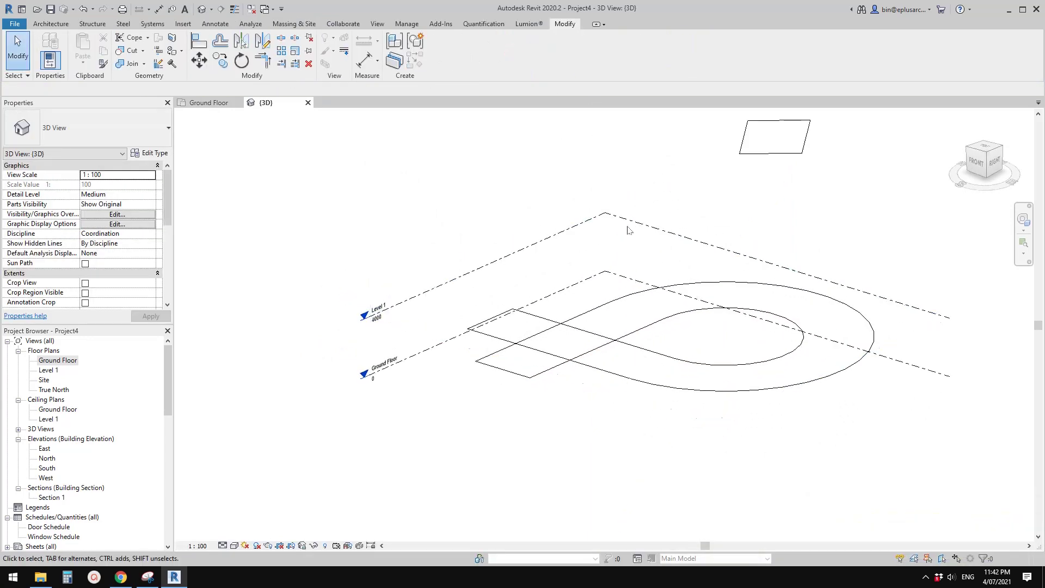
# - Examine the finished mass in the 3D view, using the rectangle as its visible, selectable part
pyautogui.click(789, 140)
pyautogui.moveTo(767, 178); pyautogui.dragTo(753, 195, button='middle')
pyautogui.moveTo(662, 235); pyautogui.dragTo(662, 260, button='middle')
pyautogui.scroll(-2, 673, 254)
pyautogui.press('Escape')
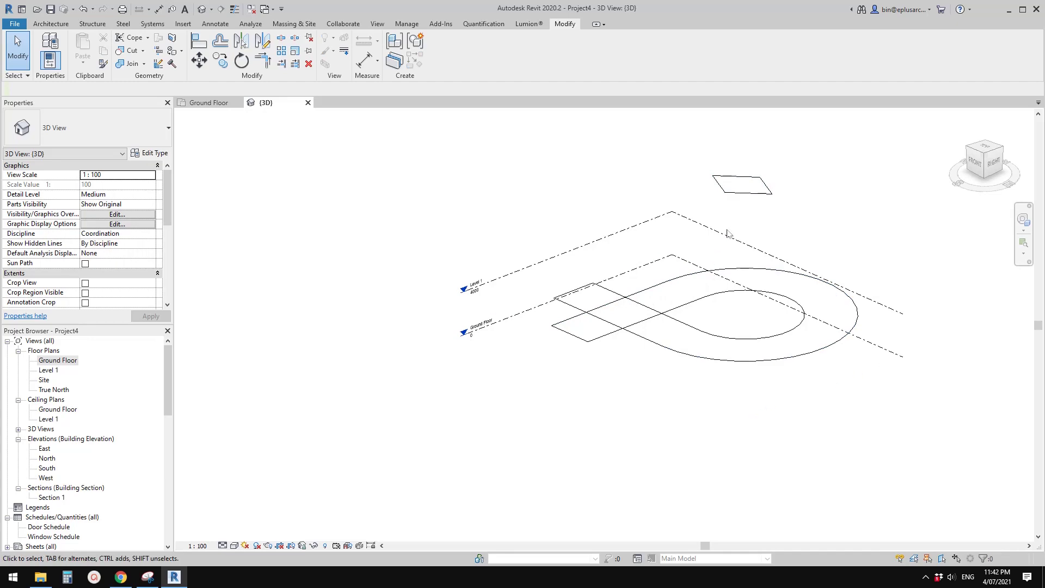
pyautogui.scroll(3, 650, 279)
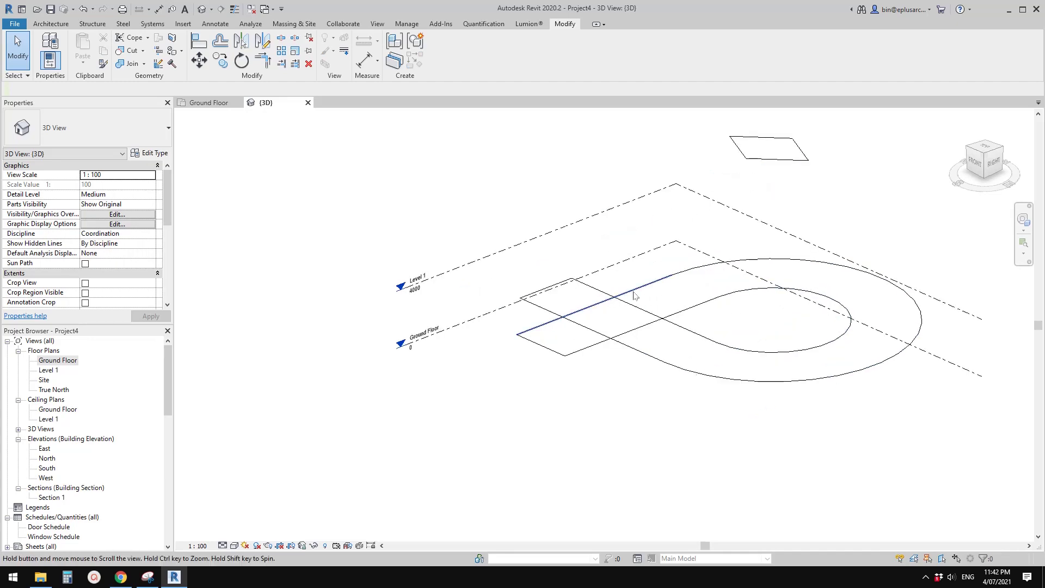
pyautogui.scroll(-3, 518, 324)
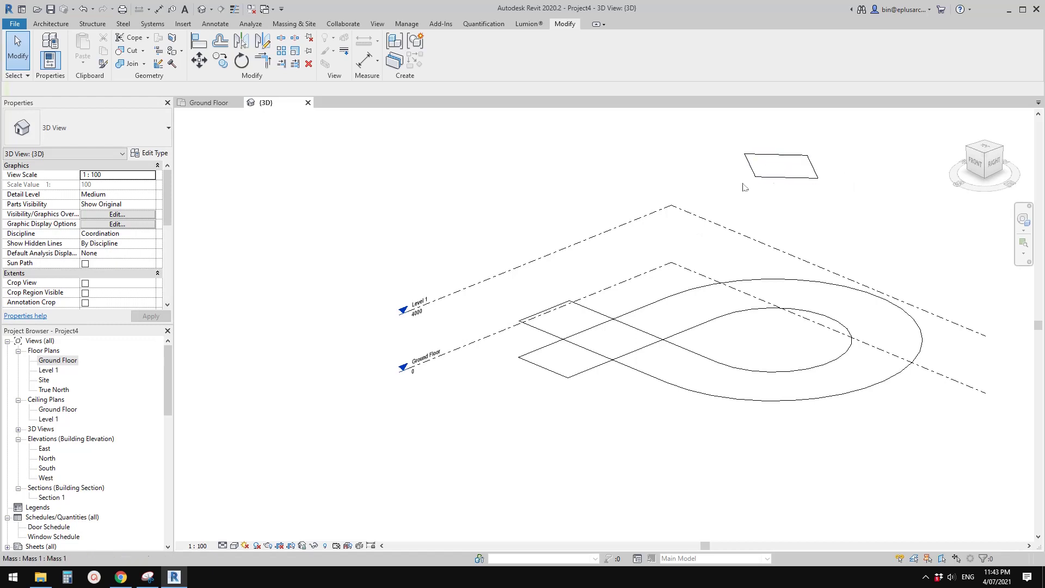
pyautogui.scroll(-1, 540, 156)
# - Set the elevation of Level 1 to 3300
pyautogui.click(470, 274)
pyautogui.scroll(3, 450, 294)
pyautogui.click(423, 293)
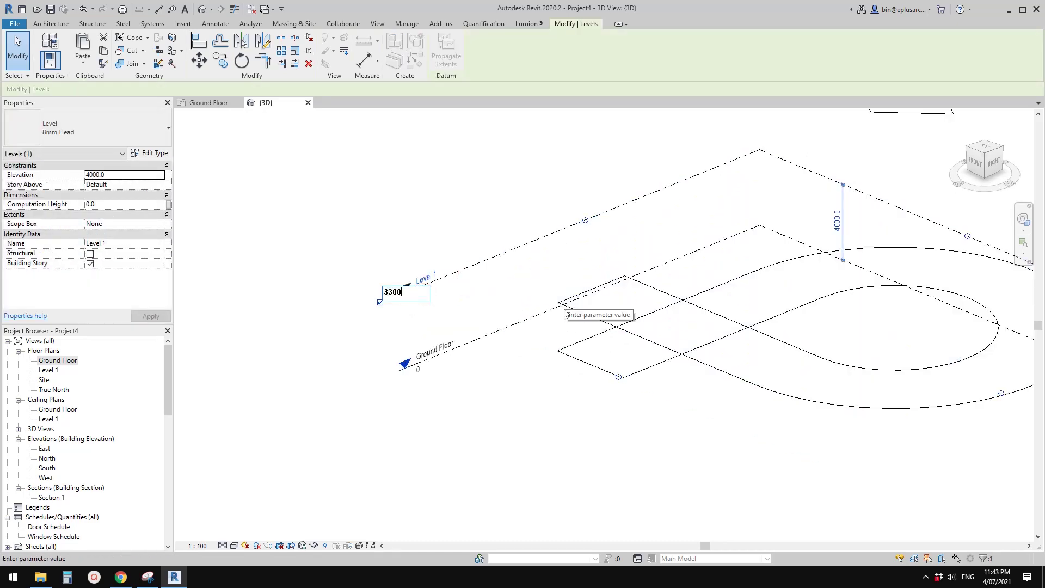
pyautogui.moveTo(634, 301); pyautogui.dragTo(632, 302, button='middle')
pyautogui.click(535, 381)
pyautogui.moveTo(603, 381)
pyautogui.mouseDown(button='middle')
pyautogui.moveTo(551, 391)
pyautogui.moveTo(588, 376)
pyautogui.mouseUp(button='middle')
pyautogui.scroll(-1, 552, 390)
pyautogui.moveTo(669, 348)
pyautogui.mouseDown(button='middle')
pyautogui.moveTo(643, 375)
pyautogui.moveTo(670, 361)
pyautogui.mouseUp(button='middle')
pyautogui.moveTo(553, 300); pyautogui.dragTo(547, 296, button='middle')
# - Find the Mass 1 type among the project's mass families and select all its instances visible in the view
pyautogui.click(755, 192)
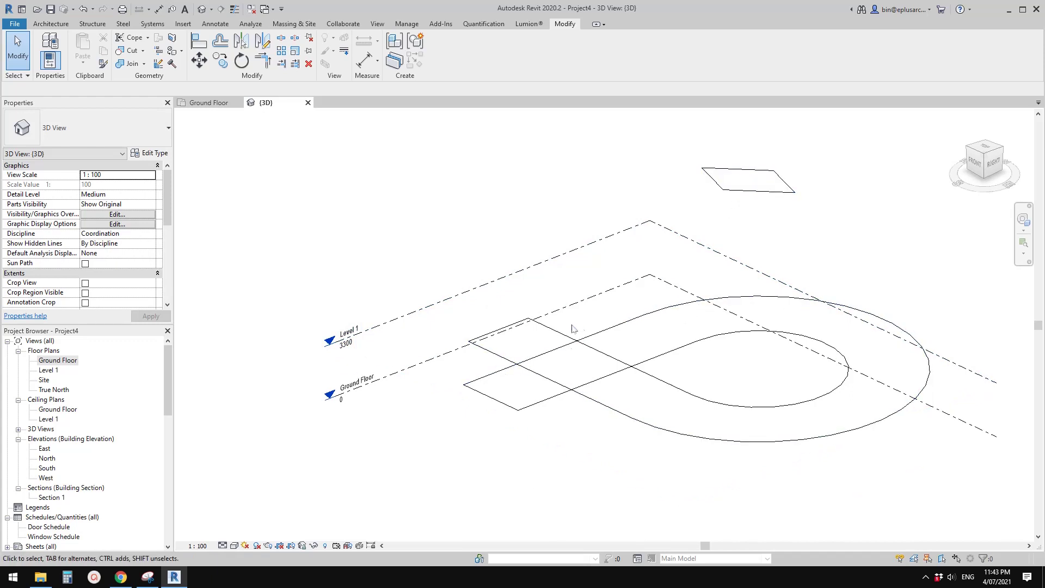
pyautogui.scroll(-4, 87, 454)
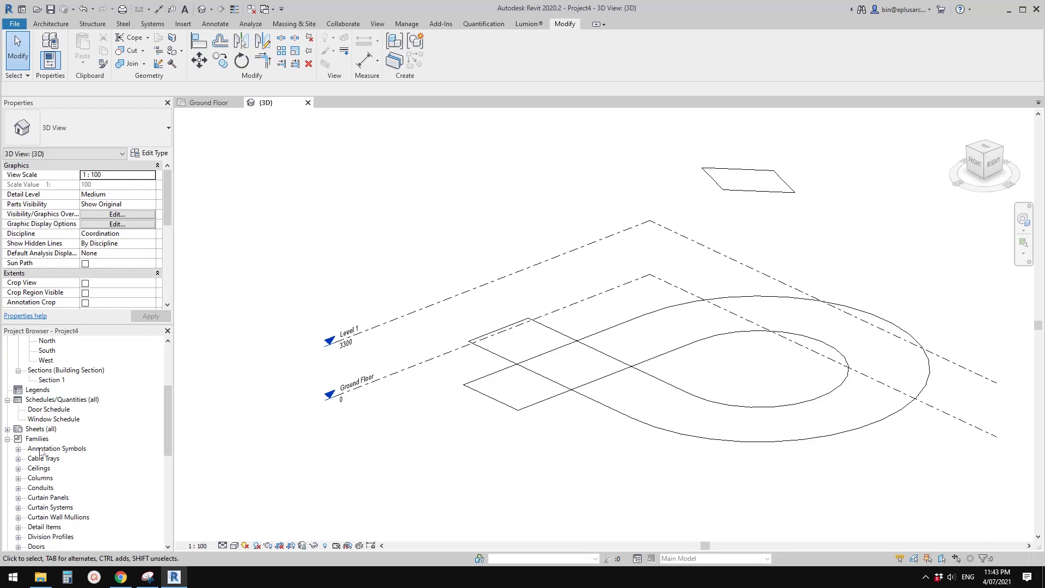
pyautogui.scroll(-9, 33, 446)
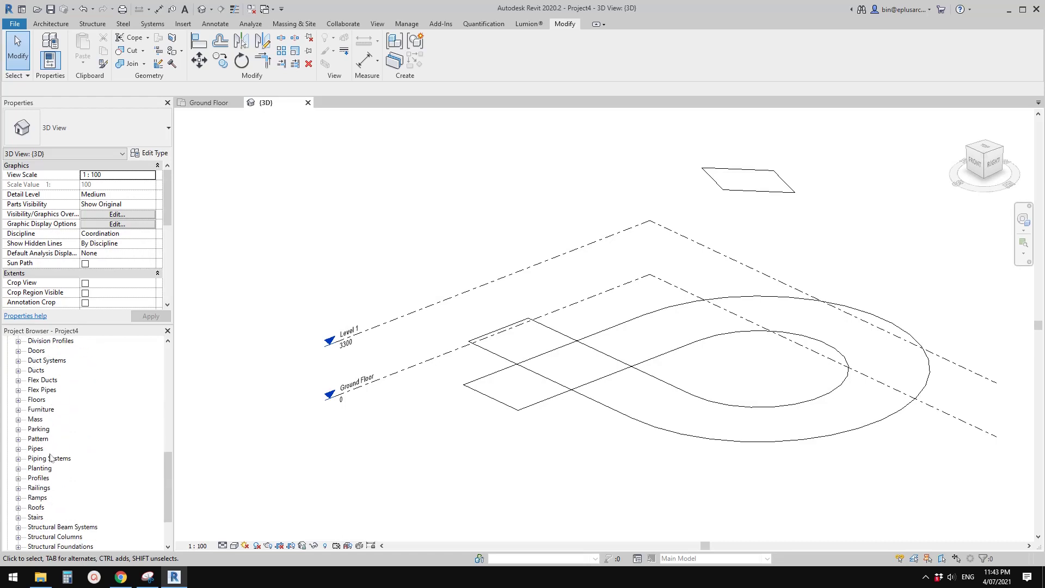
pyautogui.scroll(3, 44, 460)
pyautogui.scroll(-1, 46, 465)
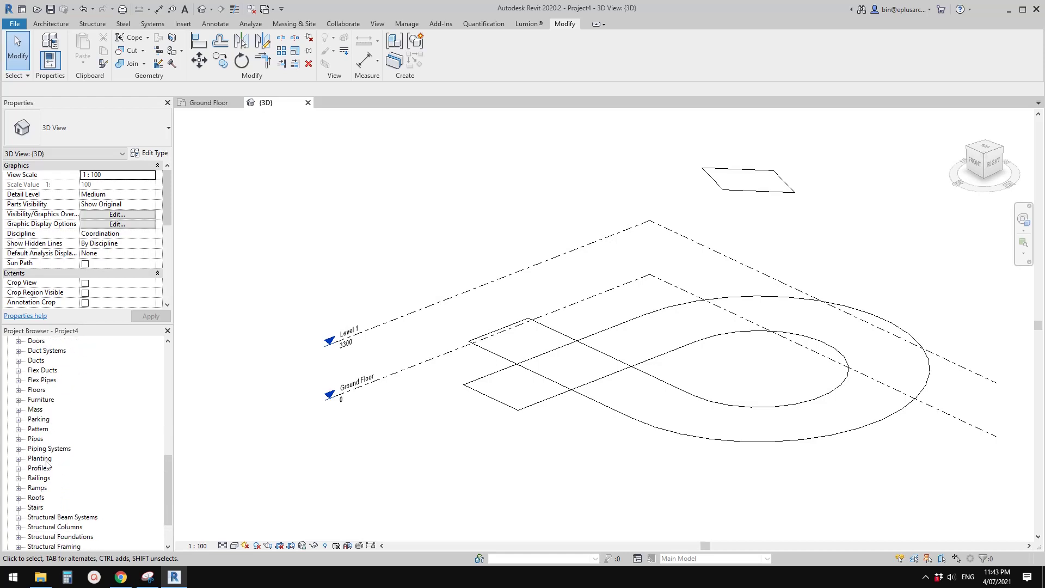
pyautogui.click(18, 410)
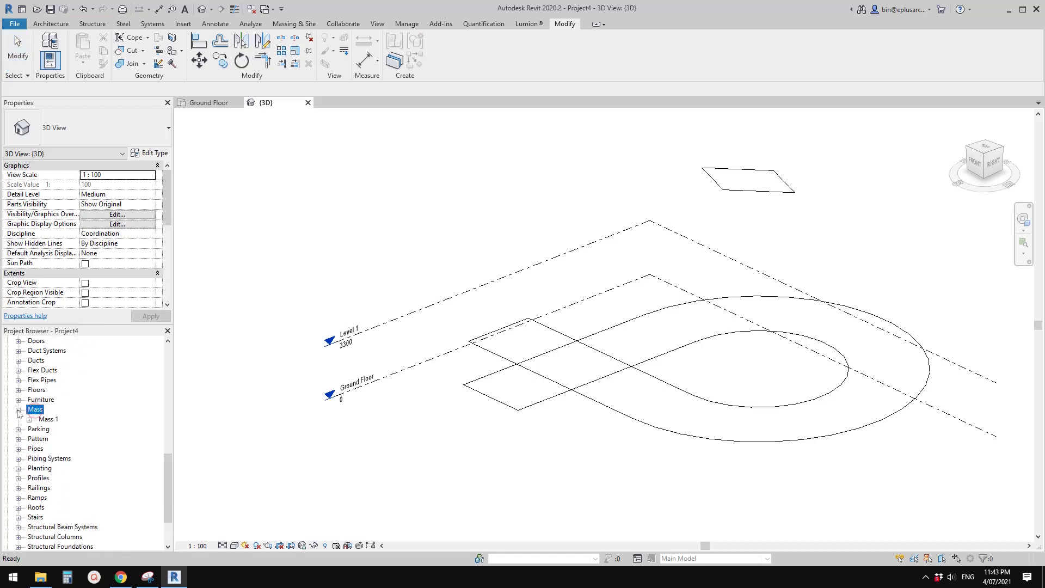
pyautogui.rightClick(50, 420)
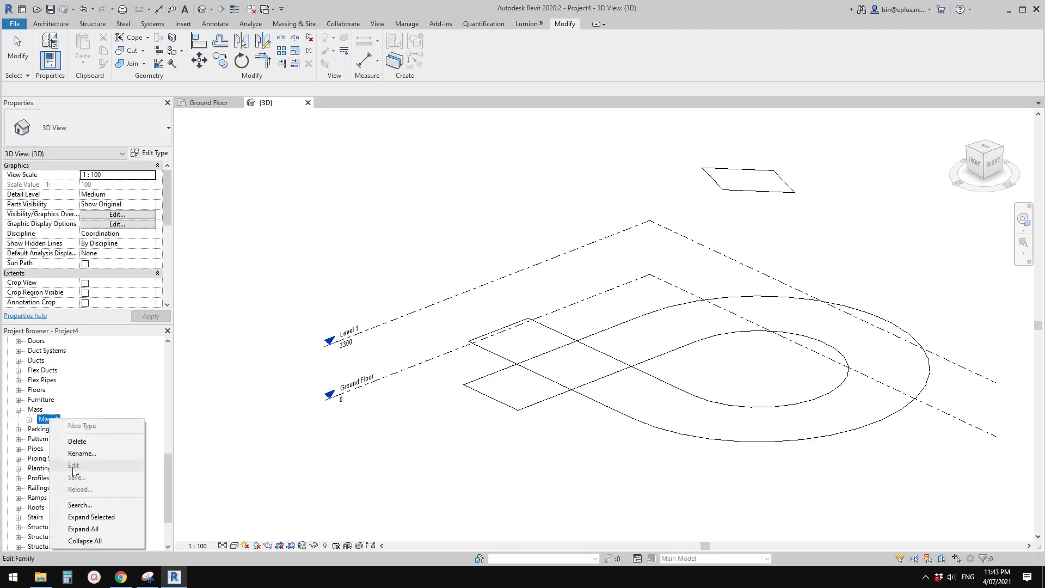
pyautogui.press('Escape')
pyautogui.click(29, 420)
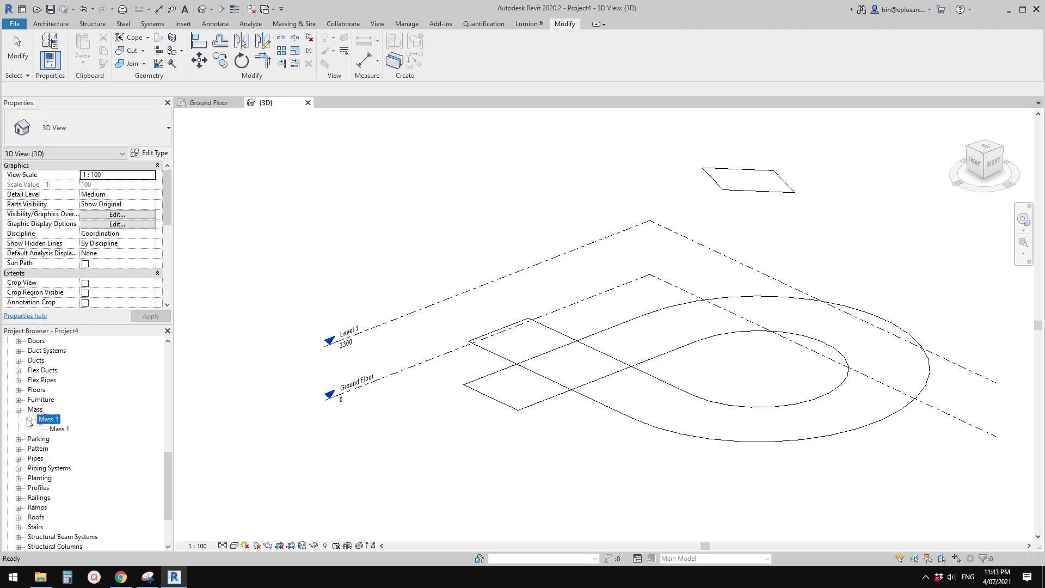
pyautogui.click(58, 429)
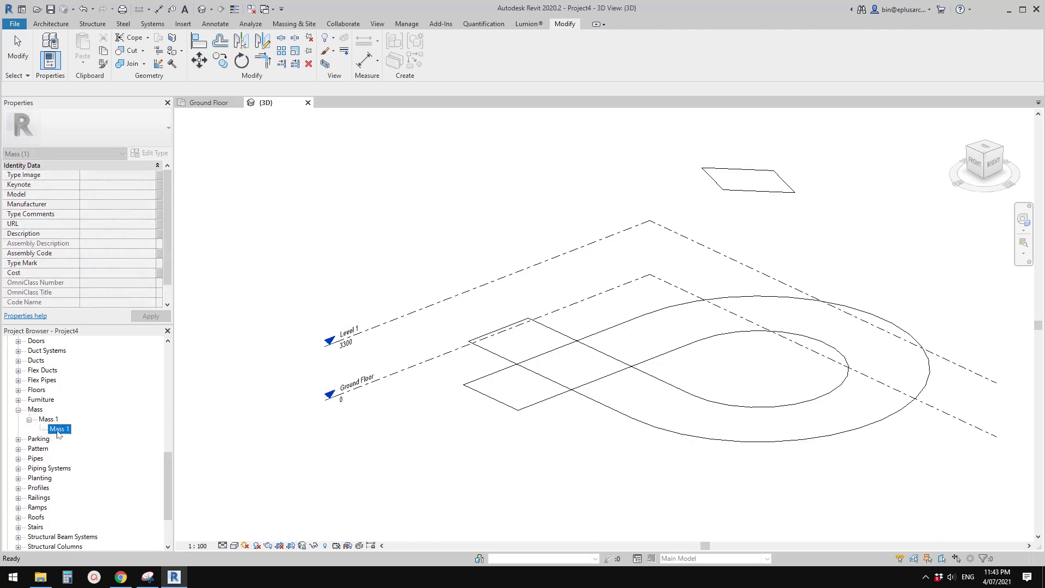
pyautogui.rightClick(58, 430)
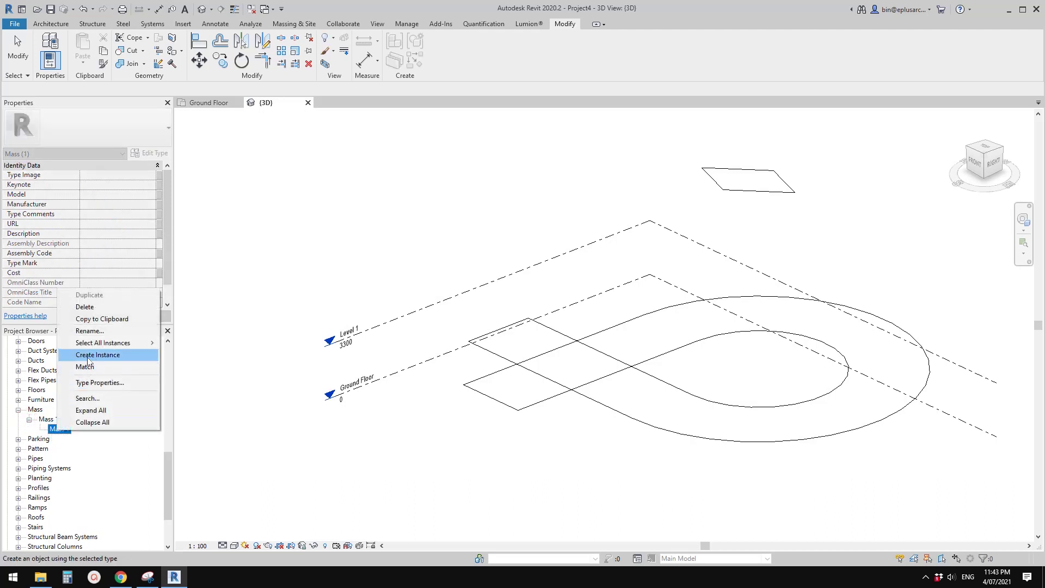
pyautogui.moveTo(118, 345)
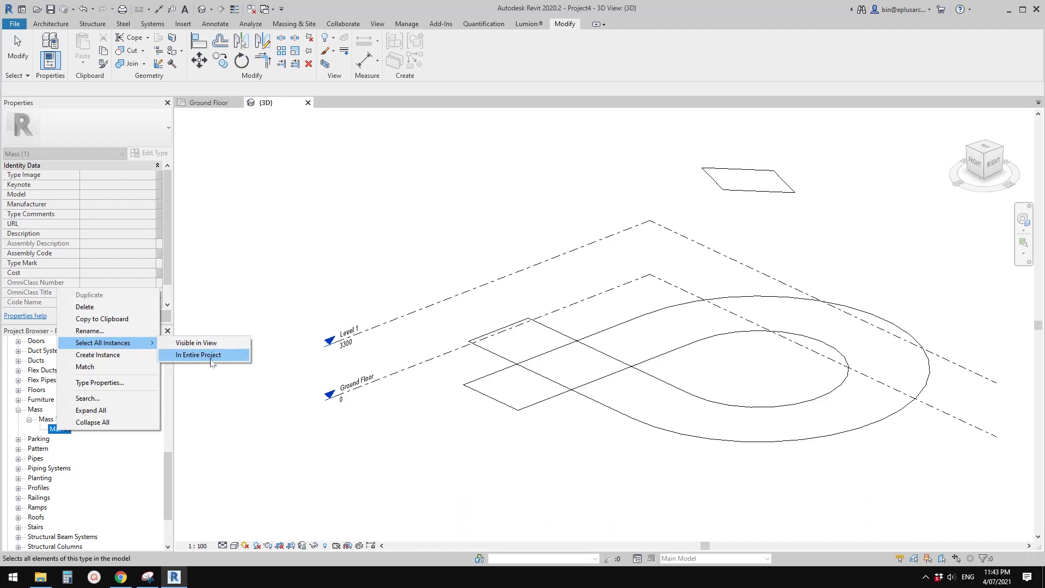
pyautogui.click(212, 346)
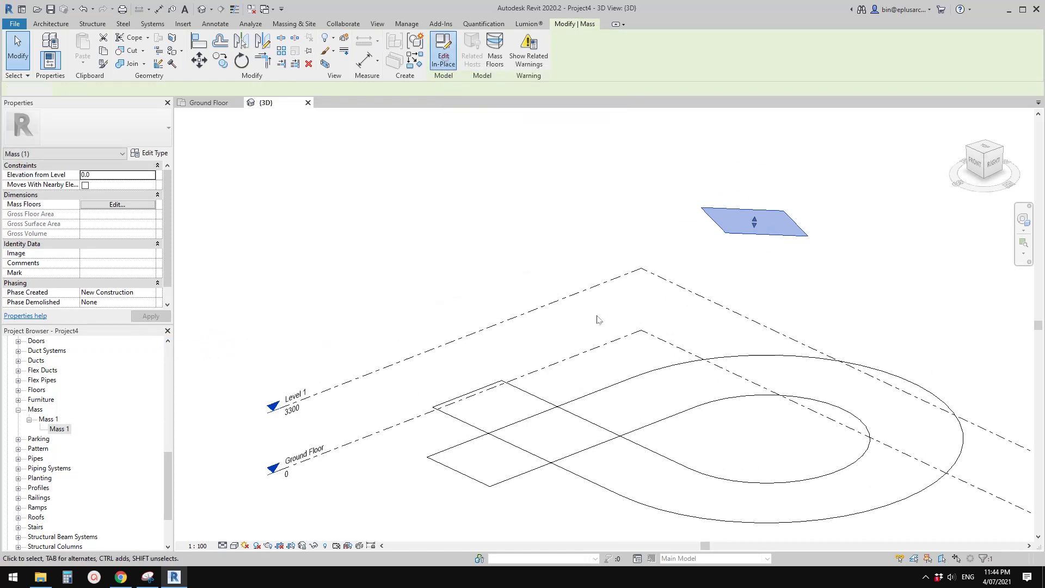
# - Open the selected mass for in-place editing and delete the small rectangle from it
pyautogui.scroll(-1, 713, 307)
pyautogui.moveTo(716, 307); pyautogui.dragTo(670, 291, button='middle')
pyautogui.moveTo(714, 349); pyautogui.dragTo(703, 301, button='middle')
pyautogui.keyDown('shift'); pyautogui.moveTo(702, 220); pyautogui.dragTo(720, 202, button='middle'); pyautogui.keyUp('shift')
pyautogui.click(720, 129)
pyautogui.press('Delete')
pyautogui.moveTo(673, 314); pyautogui.dragTo(666, 349, button='middle')
pyautogui.click(589, 329)
pyautogui.scroll(2, 565, 334)
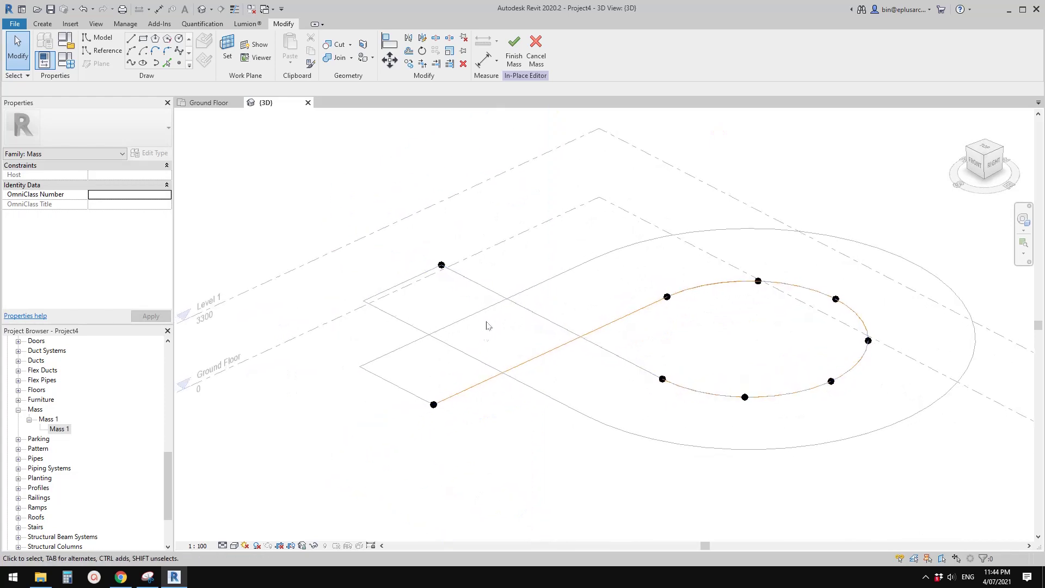
# - Select all instances of the Mass 1 type in the entire project, and clear the selection
pyautogui.moveTo(629, 296); pyautogui.dragTo(566, 283, button='middle')
pyautogui.rightClick(58, 429)
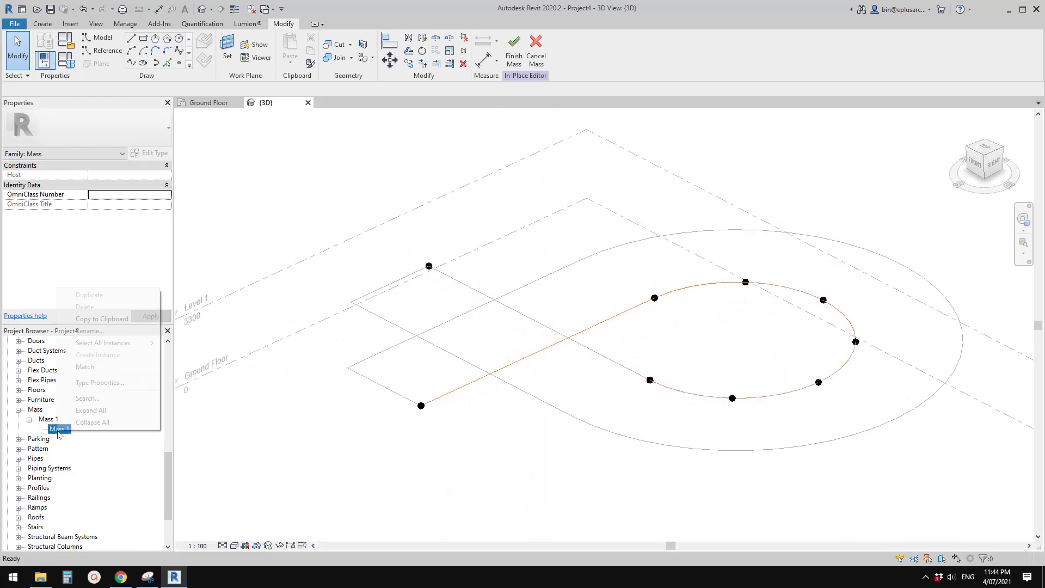
pyautogui.click(117, 344)
pyautogui.click(189, 343)
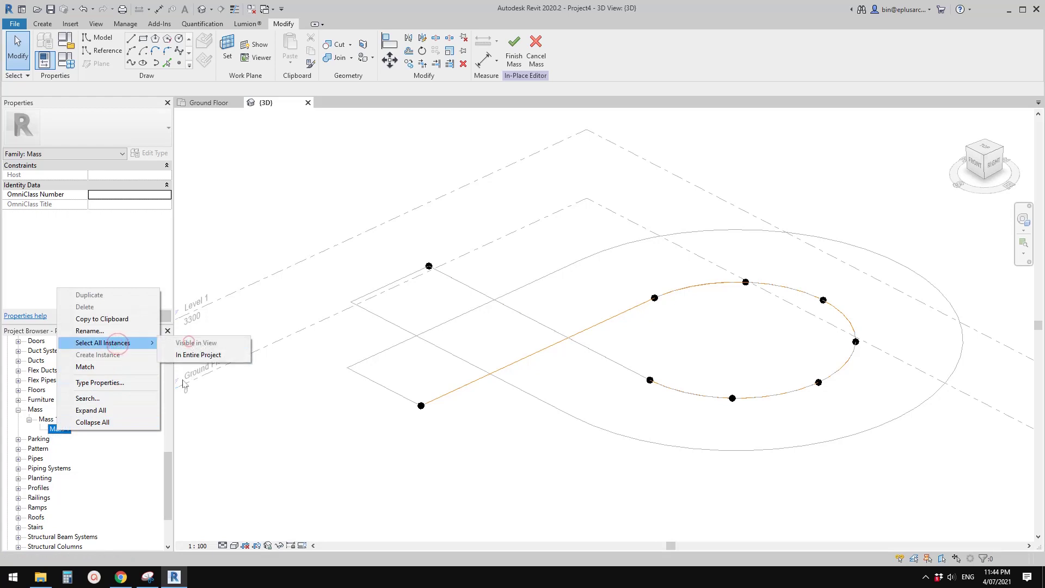
pyautogui.click(207, 355)
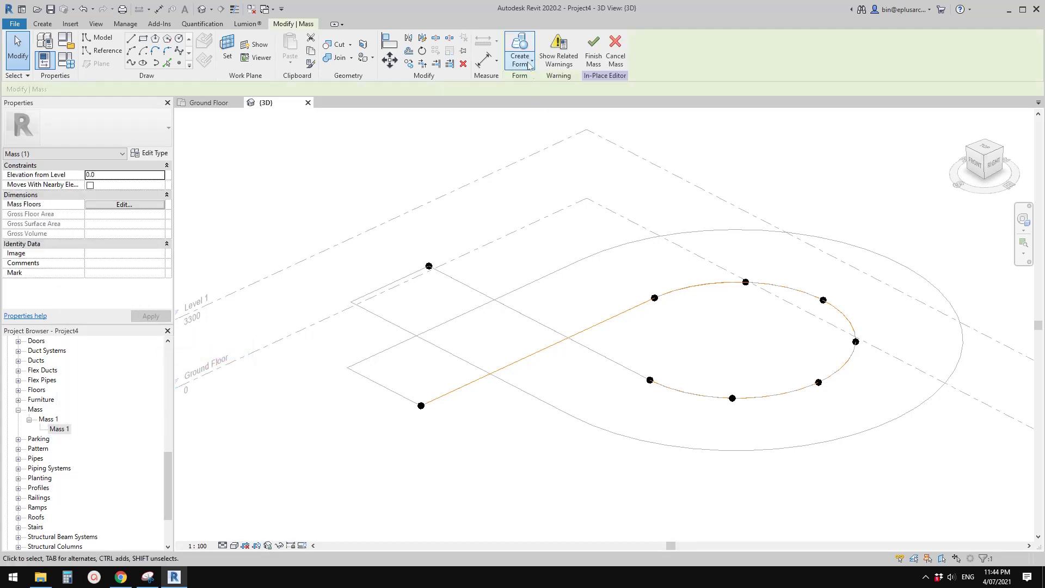
pyautogui.click(552, 230)
pyautogui.moveTo(583, 330); pyautogui.dragTo(588, 327, button='middle')
pyautogui.scroll(2, 586, 328)
pyautogui.scroll(-1, 585, 330)
pyautogui.scroll(-2, 588, 330)
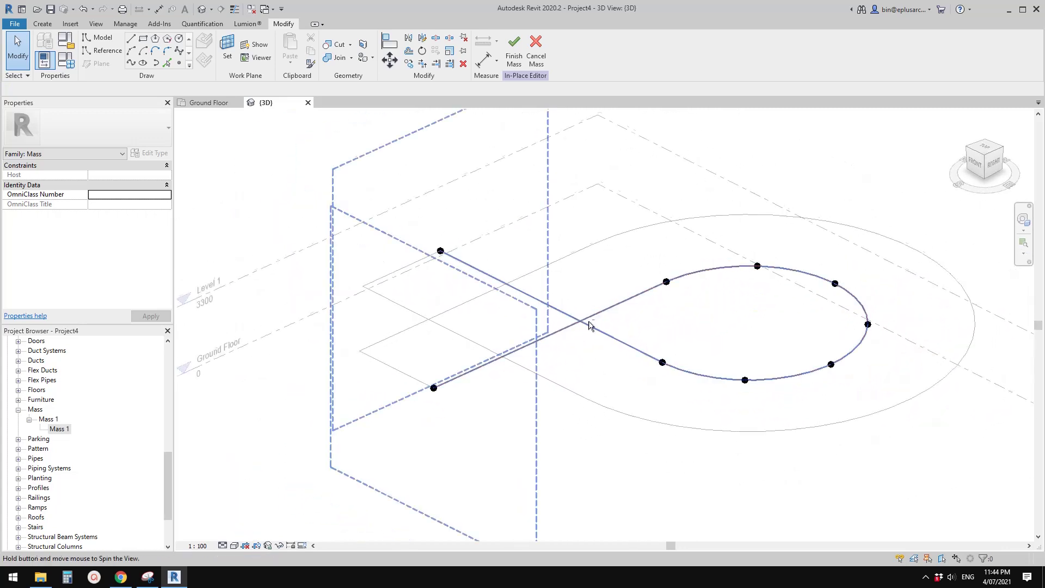
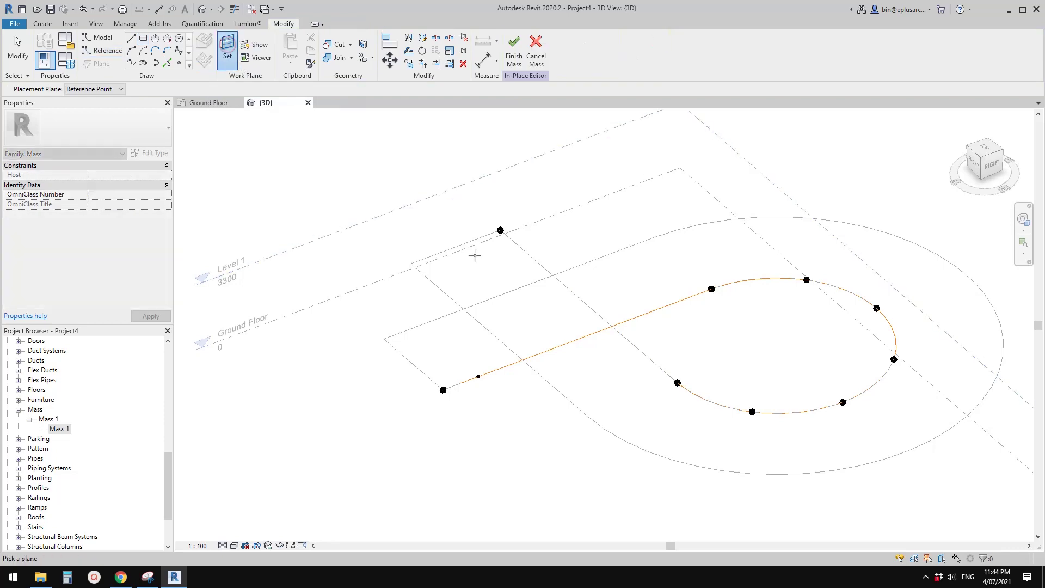
# - Set the work plane to the small reference point on the spline near the vertical leg's outer end
pyautogui.keyDown('shift'); pyautogui.moveTo(474, 240); pyautogui.dragTo(494, 381, button='middle'); pyautogui.keyUp('shift')
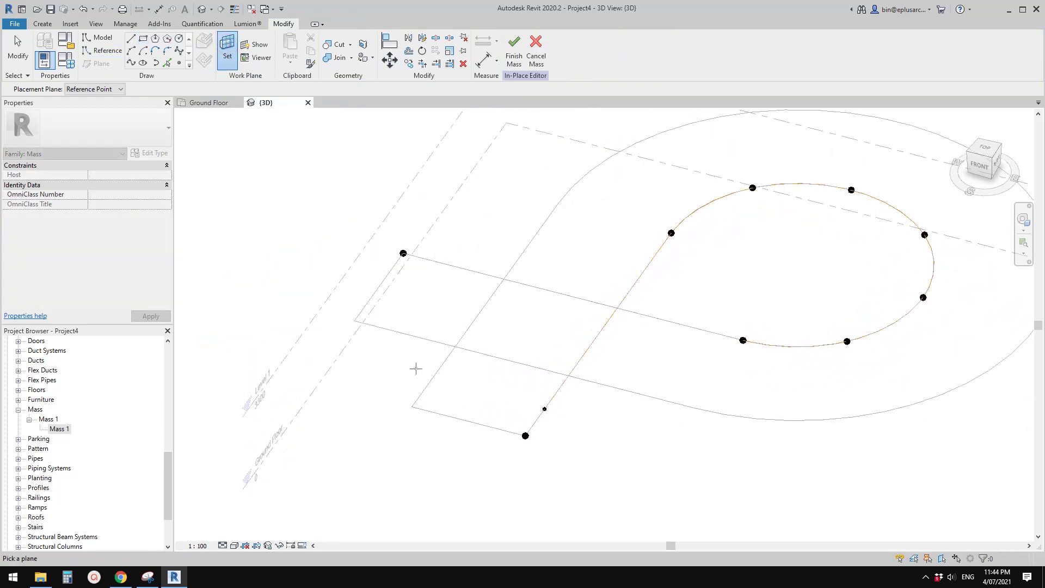
pyautogui.click(143, 38)
pyautogui.scroll(-1, 704, 357)
pyautogui.moveTo(705, 357); pyautogui.dragTo(572, 370, button='middle')
pyautogui.scroll(-1, 505, 402)
pyautogui.click(225, 61)
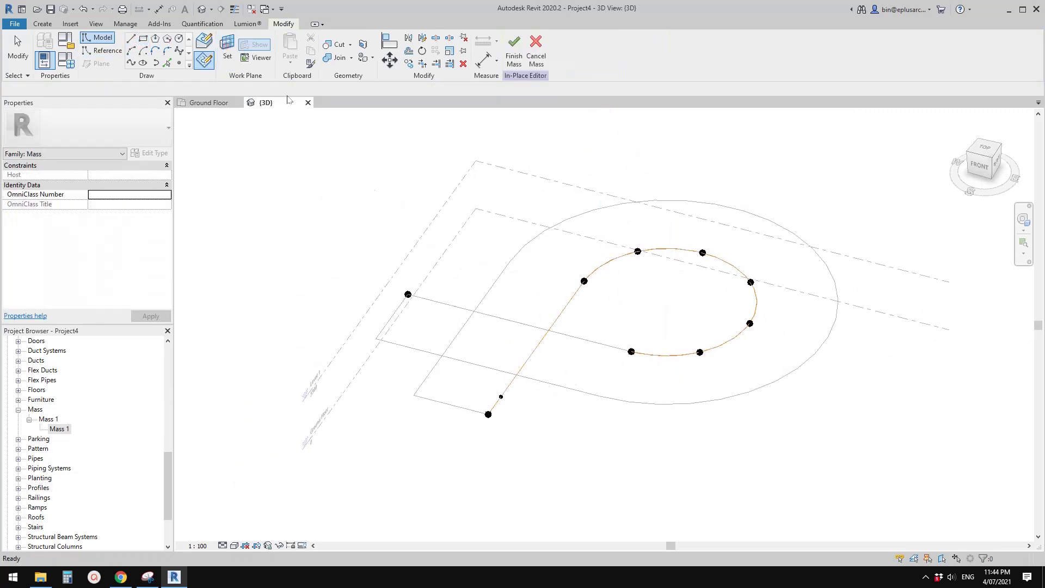
pyautogui.click(500, 397)
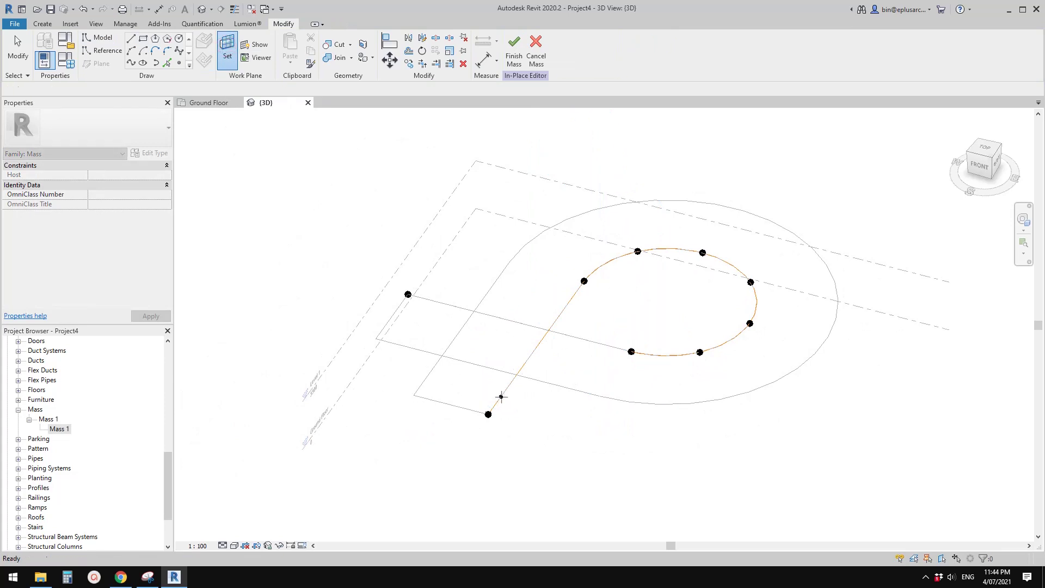
# - Draw a 4500 by 3000 rectangle from the small reference point on its work plane, and convert its lines to reference lines
pyautogui.scroll(3, 501, 397)
pyautogui.click(501, 398)
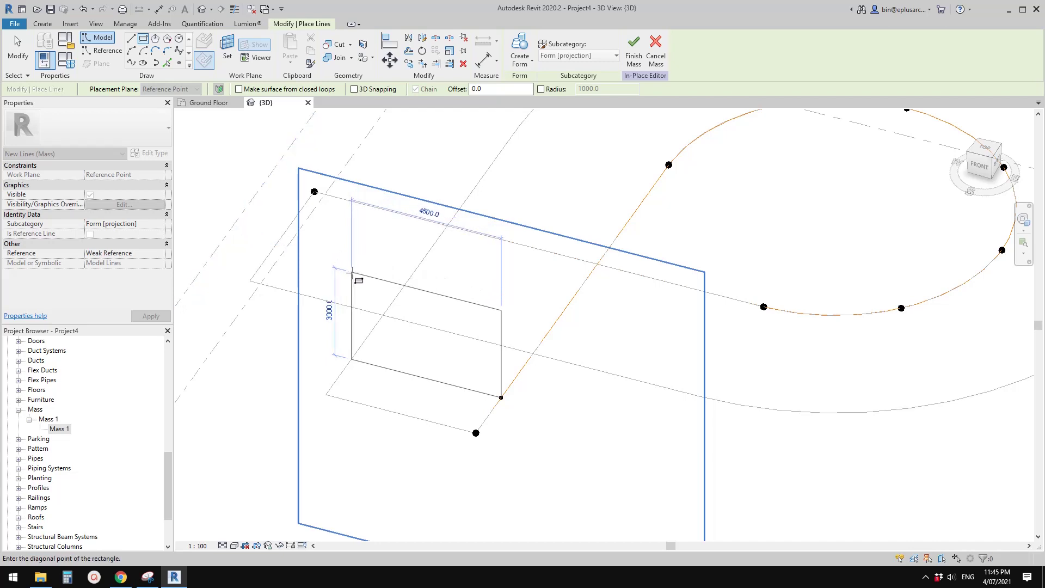
pyautogui.click(351, 273)
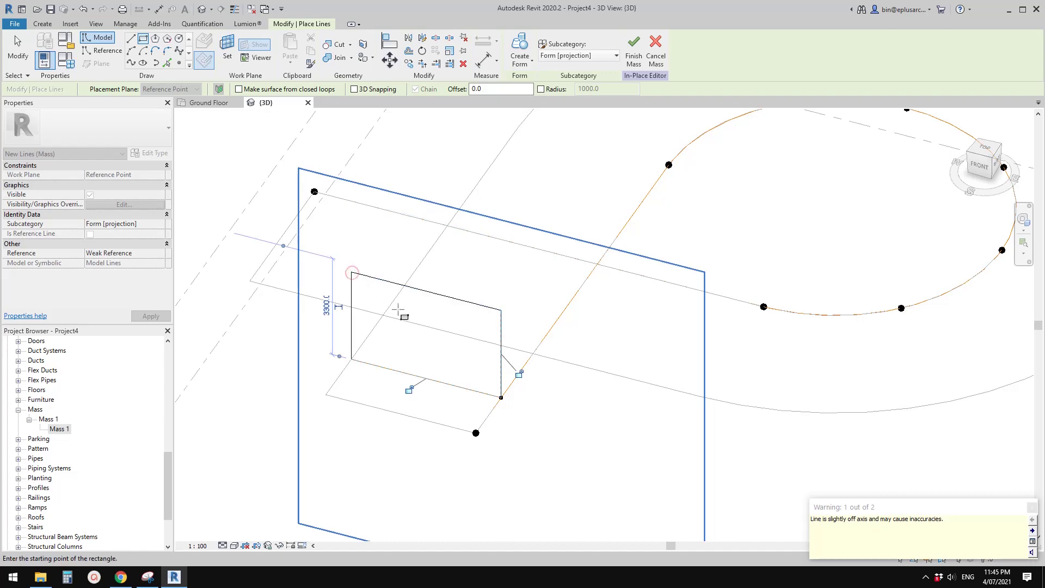
pyautogui.press('Escape')
pyautogui.press('Escape')
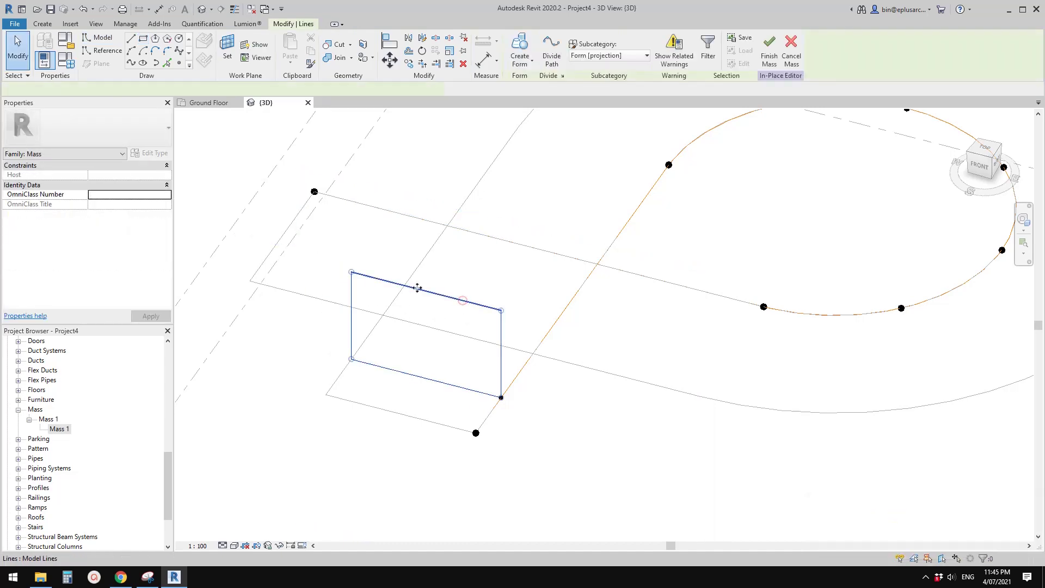
pyautogui.click(469, 305)
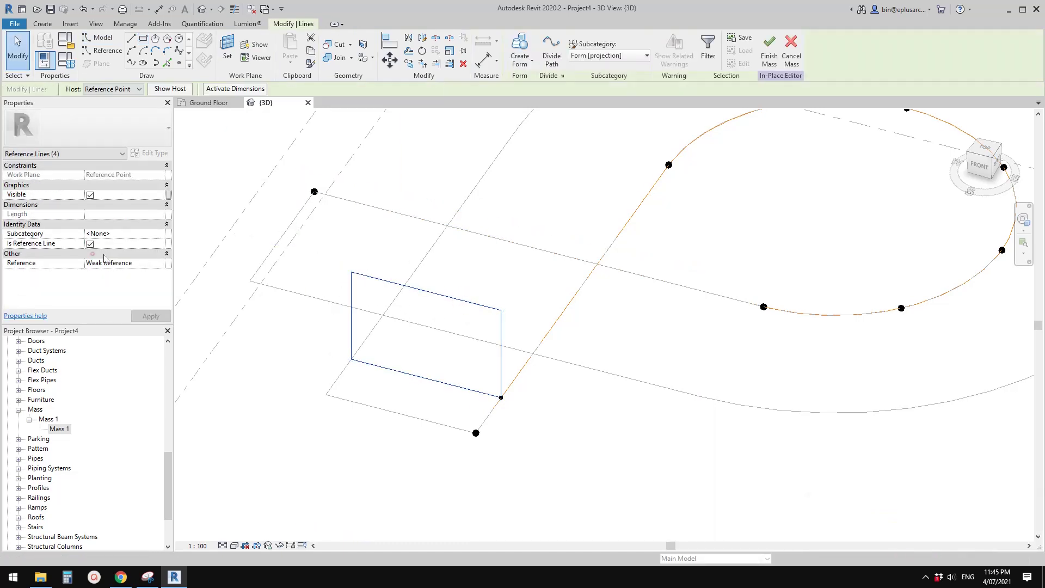
pyautogui.press('Escape')
# - Copy the reference-line rectangle together with its reference point to a free spot beside the spline
pyautogui.keyDown('shift'); pyautogui.moveTo(526, 392); pyautogui.dragTo(528, 357, button='middle'); pyautogui.keyUp('shift')
pyautogui.click(522, 352)
pyautogui.keyDown('ctrl'); pyautogui.click(522, 348); pyautogui.keyUp('ctrl')
pyautogui.scroll(-1, 523, 348)
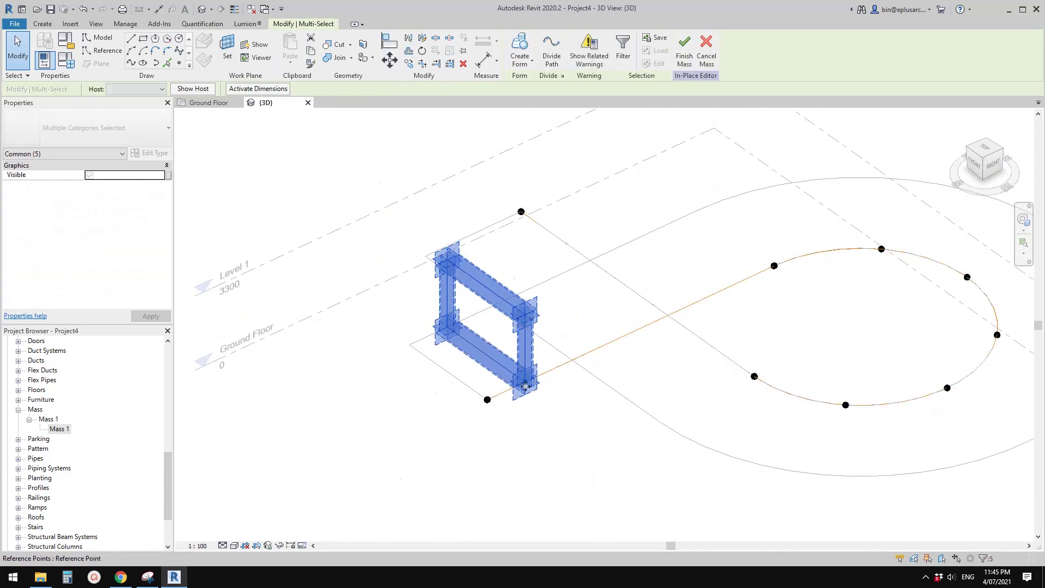
pyautogui.keyDown('shift'); pyautogui.moveTo(479, 316); pyautogui.dragTo(511, 353, button='middle'); pyautogui.keyUp('shift')
pyautogui.press('m')
pyautogui.press('v')
pyautogui.click(511, 353)
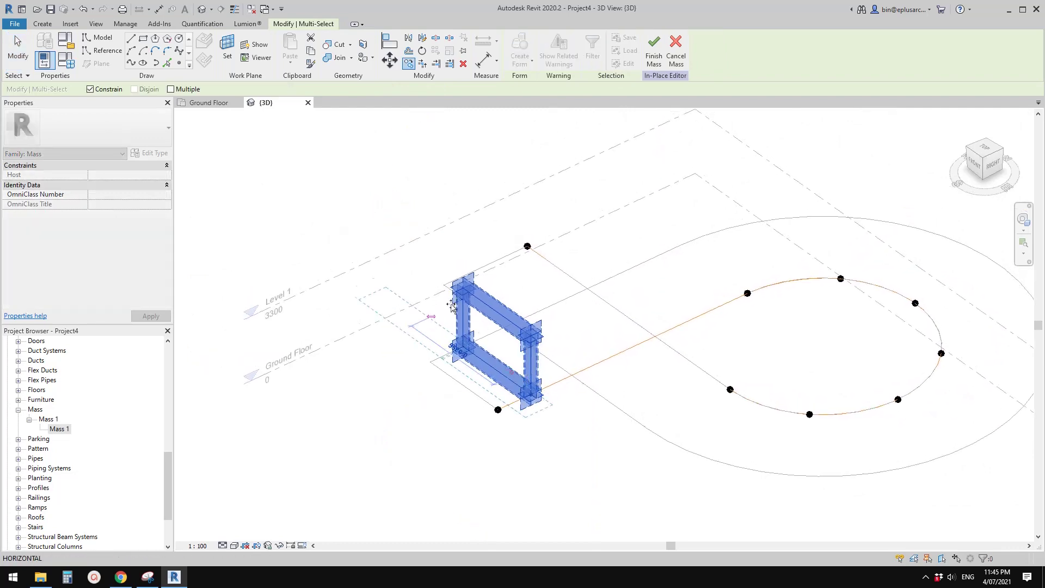
pyautogui.click(421, 280)
pyautogui.scroll(-1, 421, 280)
pyautogui.moveTo(421, 280); pyautogui.dragTo(461, 307, button='middle')
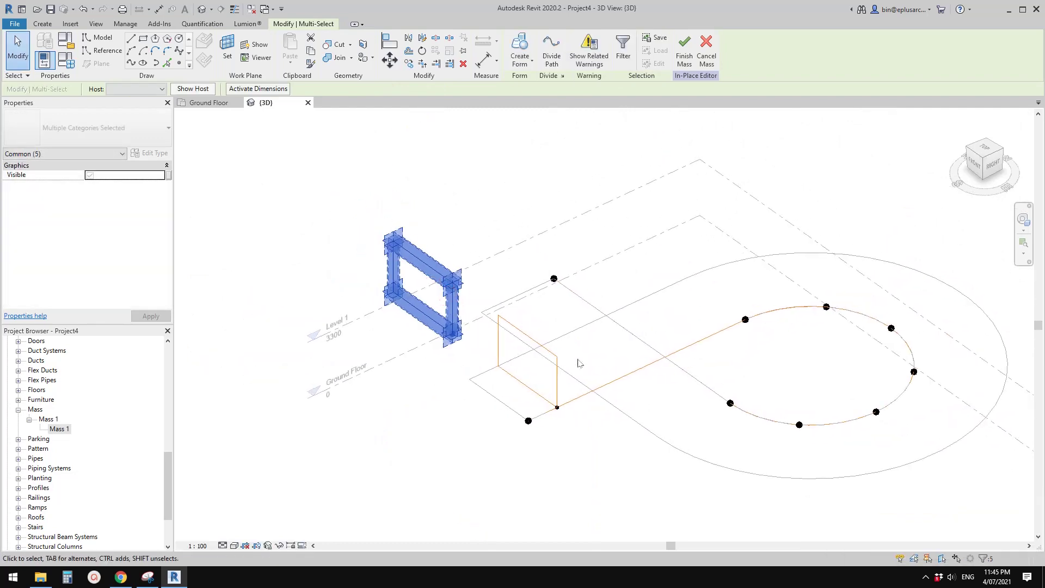
pyautogui.moveTo(589, 411); pyautogui.dragTo(561, 412, button='middle')
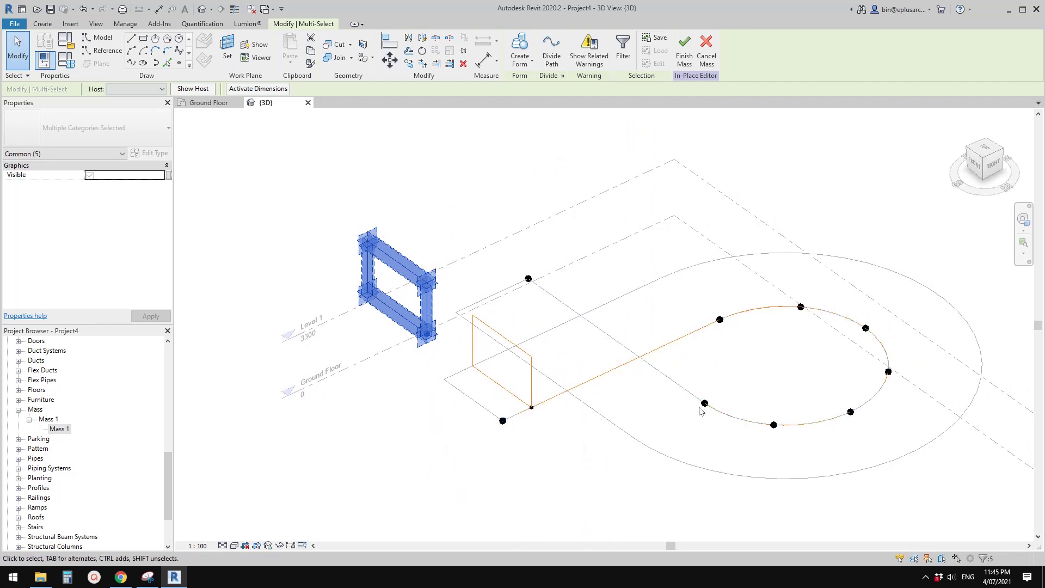
# - Copy the detached rectangle and its point two more times, stacking the copies above it
pyautogui.moveTo(553, 285); pyautogui.dragTo(569, 305, button='middle')
pyautogui.keyDown('ctrl'); pyautogui.keyDown('shift'); pyautogui.moveTo(440, 354); pyautogui.dragTo(360, 280); pyautogui.keyUp('shift'); pyautogui.keyUp('ctrl')
pyautogui.press('c')
pyautogui.press('c')
pyautogui.click(450, 243)
pyautogui.moveTo(462, 216); pyautogui.dragTo(471, 278, button='middle')
pyautogui.click(462, 211)
pyautogui.press('Escape')
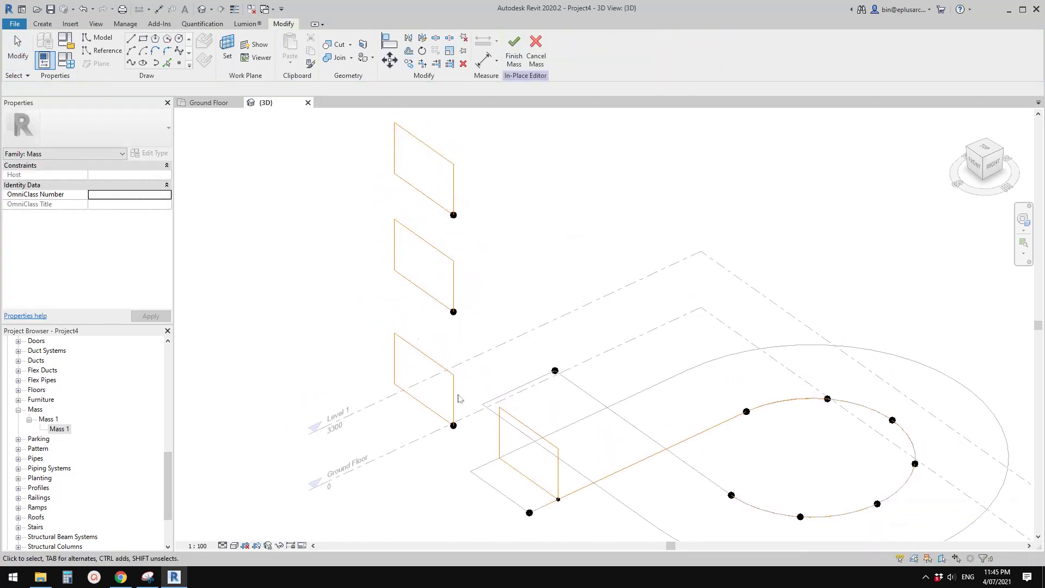
# - Rehost the lowest copied rectangle's point onto the spline's vertical leg, just before the loop begins
pyautogui.click(454, 425)
pyautogui.moveTo(467, 440); pyautogui.dragTo(461, 419, button='middle')
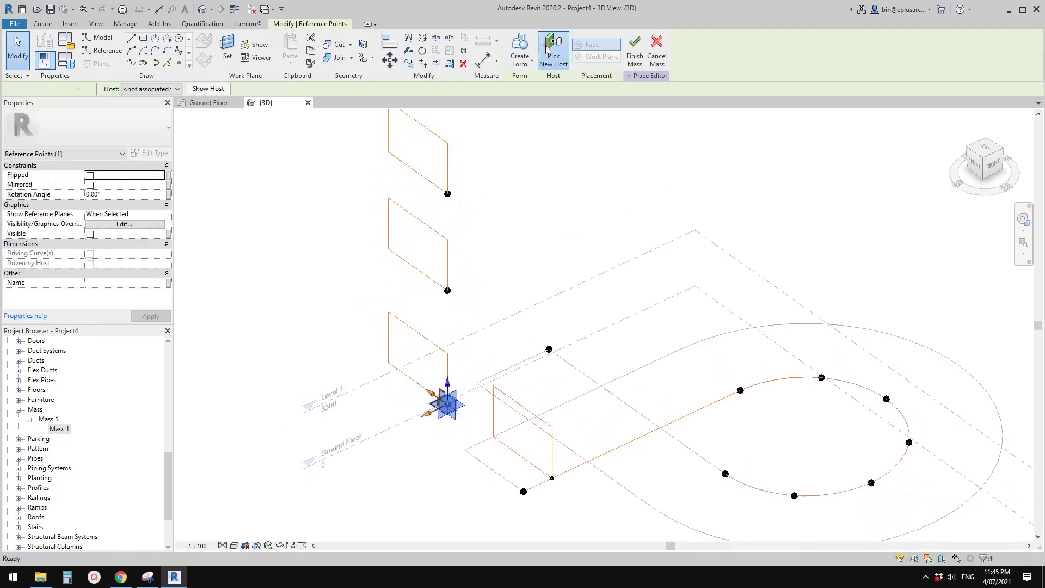
pyautogui.click(733, 393)
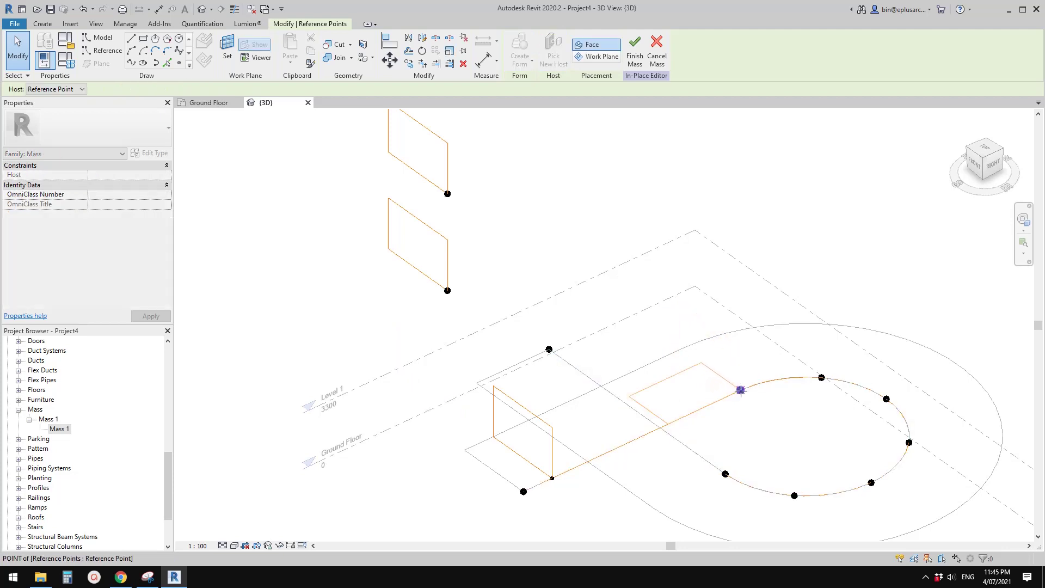
pyautogui.press('Escape')
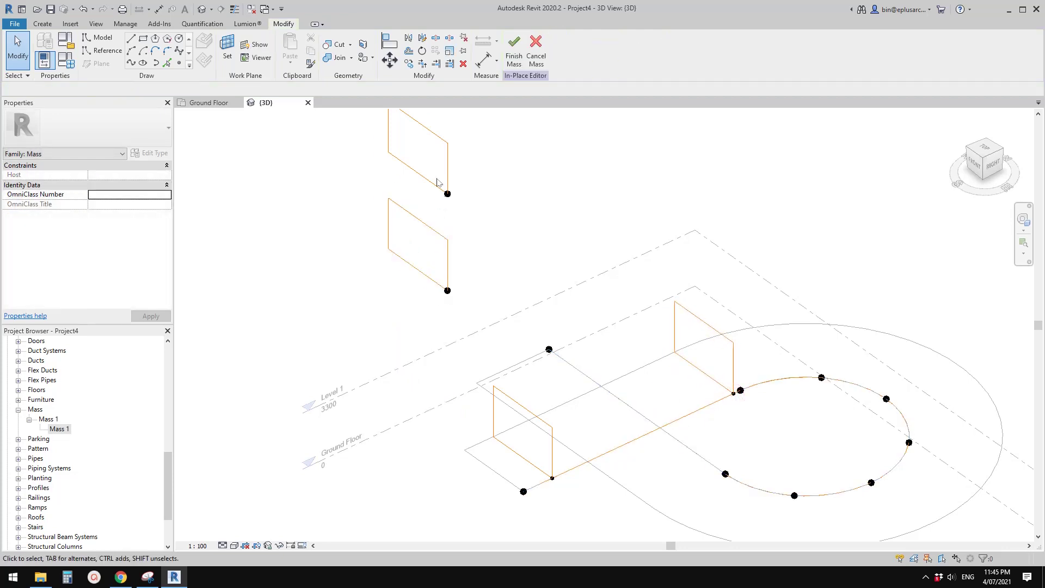
# - Rehost the topmost copied rectangle's point onto the spline's horizontal leg, close to the loop
pyautogui.moveTo(469, 218); pyautogui.dragTo(471, 221)
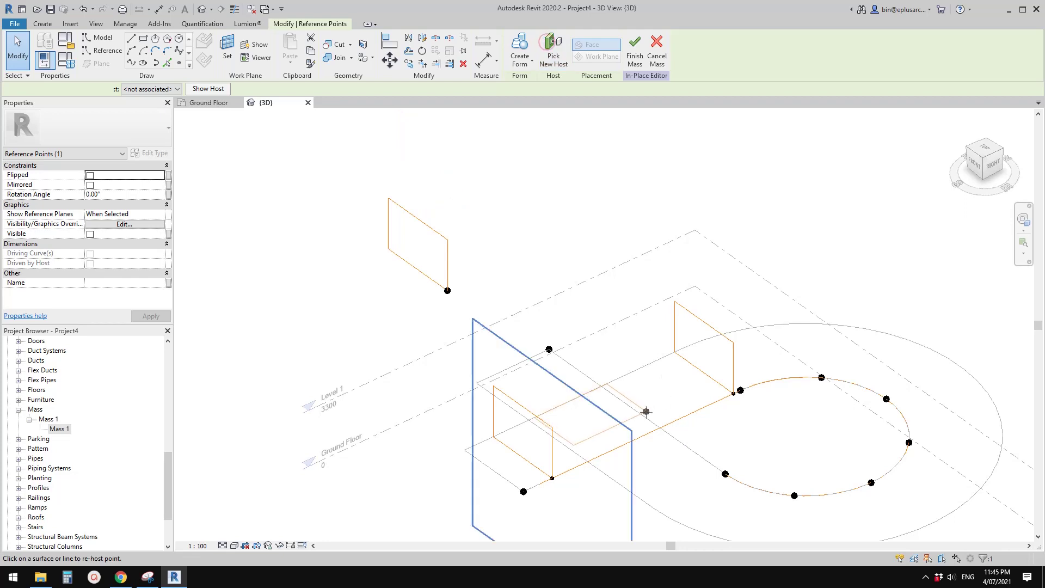
pyautogui.click(690, 449)
pyautogui.press('Escape')
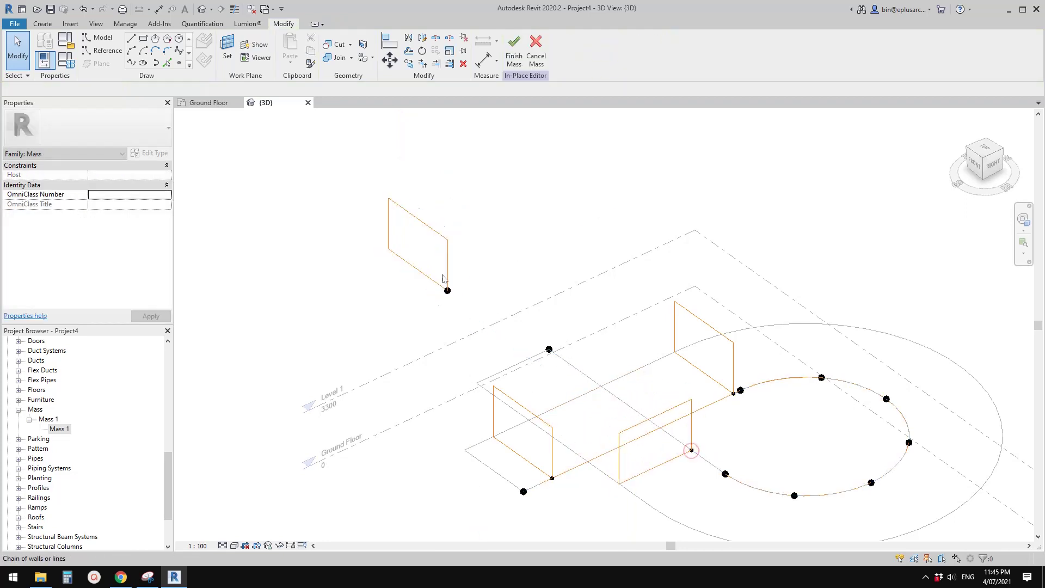
# - Rehost the remaining copied rectangle's point onto the horizontal leg near its outer end
pyautogui.click(480, 320)
pyautogui.click(549, 56)
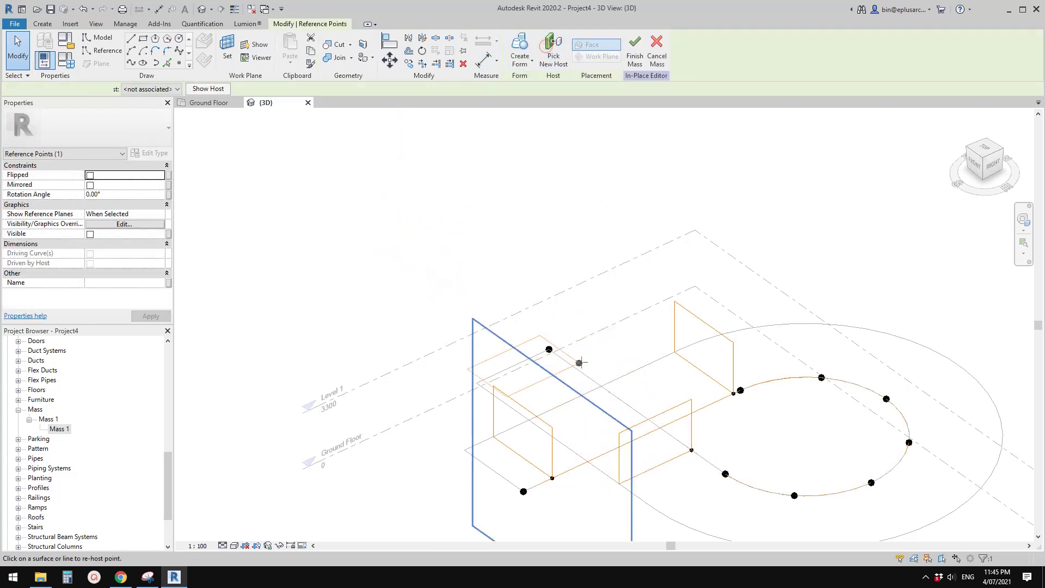
pyautogui.click(566, 361)
pyautogui.scroll(2, 557, 471)
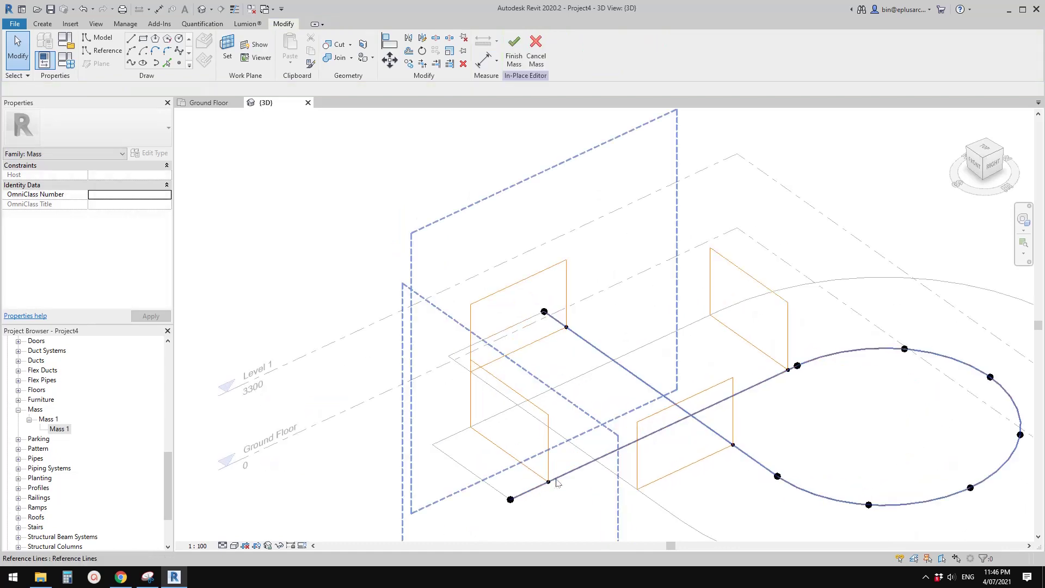
# - Move the hosted points of the two outer rectangles onto the spline's two open ends
pyautogui.moveTo(548, 482); pyautogui.dragTo(510, 500)
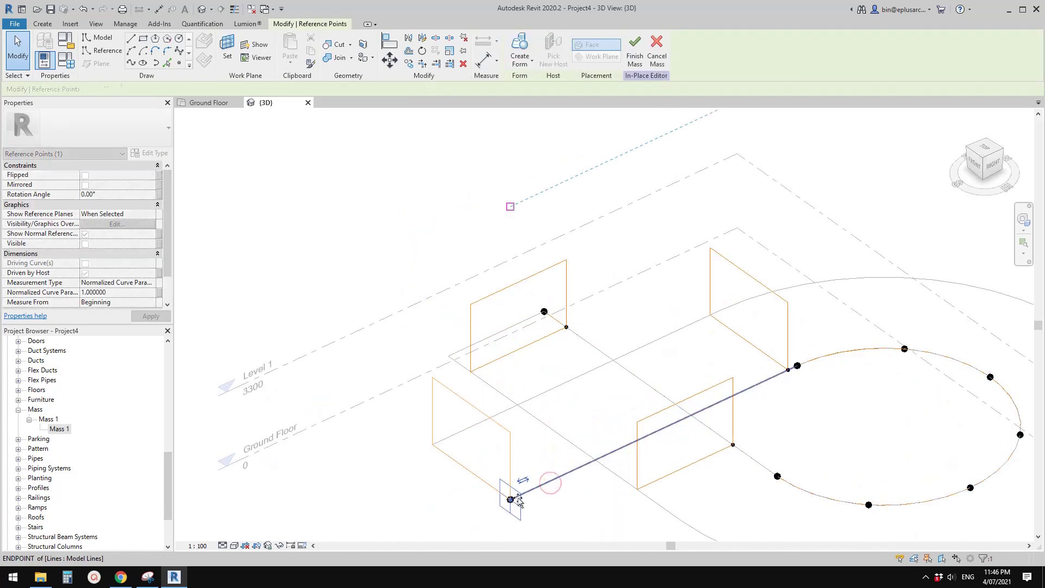
pyautogui.press('Tab')
pyautogui.click(565, 329)
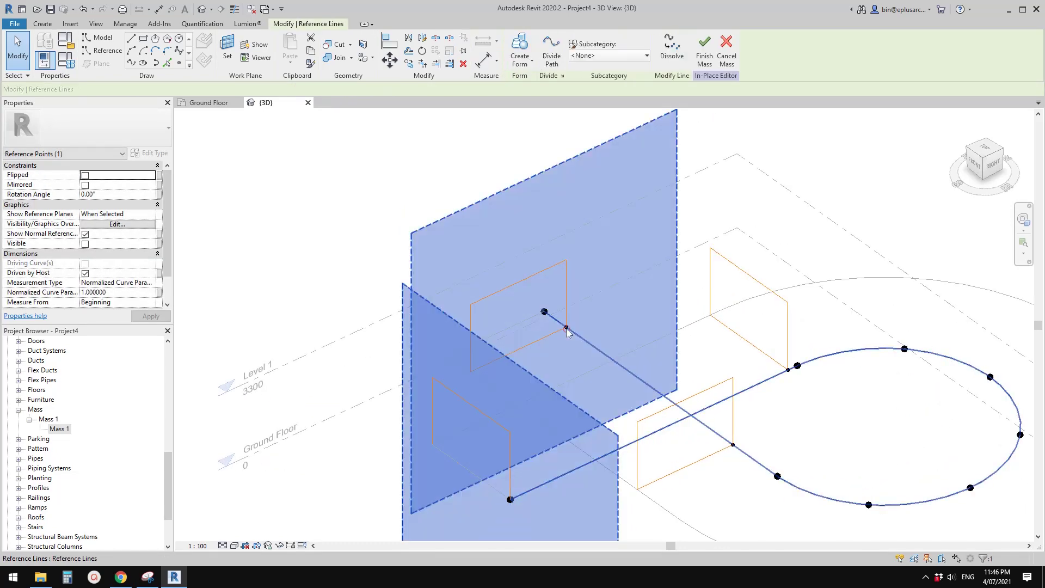
pyautogui.press('Escape')
pyautogui.press('Tab')
pyautogui.click(566, 328)
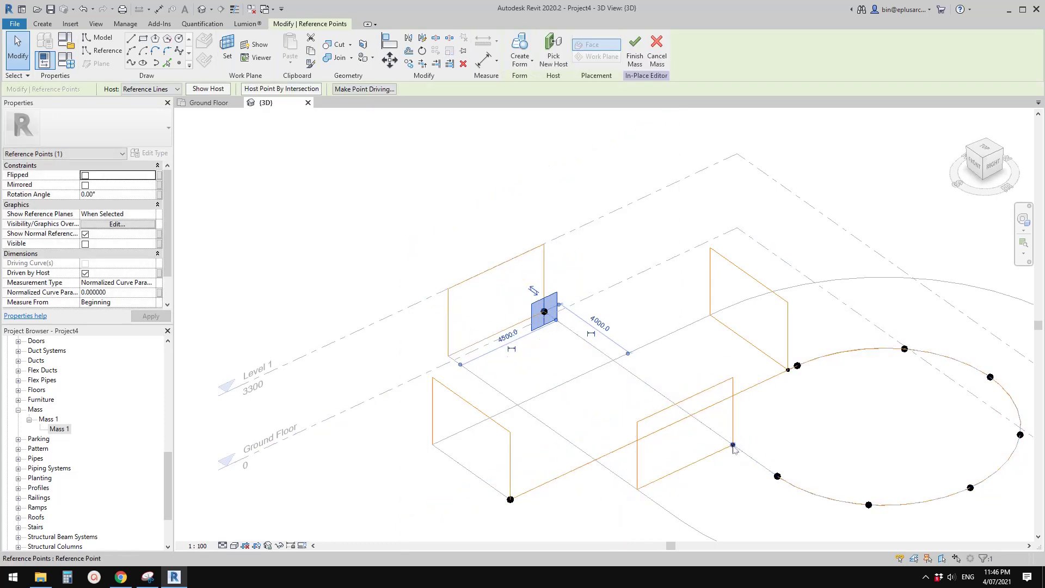
# - Move the hosted points of the two inner rectangles onto the spline points where the legs meet the loop
pyautogui.moveTo(733, 444); pyautogui.dragTo(777, 477)
pyautogui.press('Tab')
pyautogui.press('Tab')
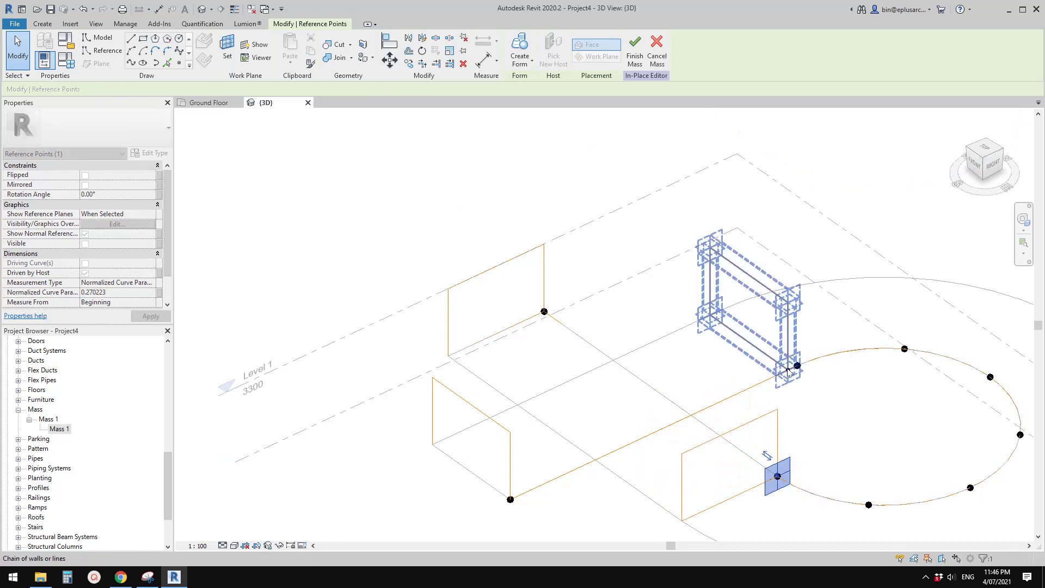
pyautogui.click(788, 371)
pyautogui.moveTo(790, 376); pyautogui.dragTo(798, 366)
pyautogui.press('Escape')
# - Try to create a form from the four rectangle profiles with the spline as path
pyautogui.scroll(-3, 774, 407)
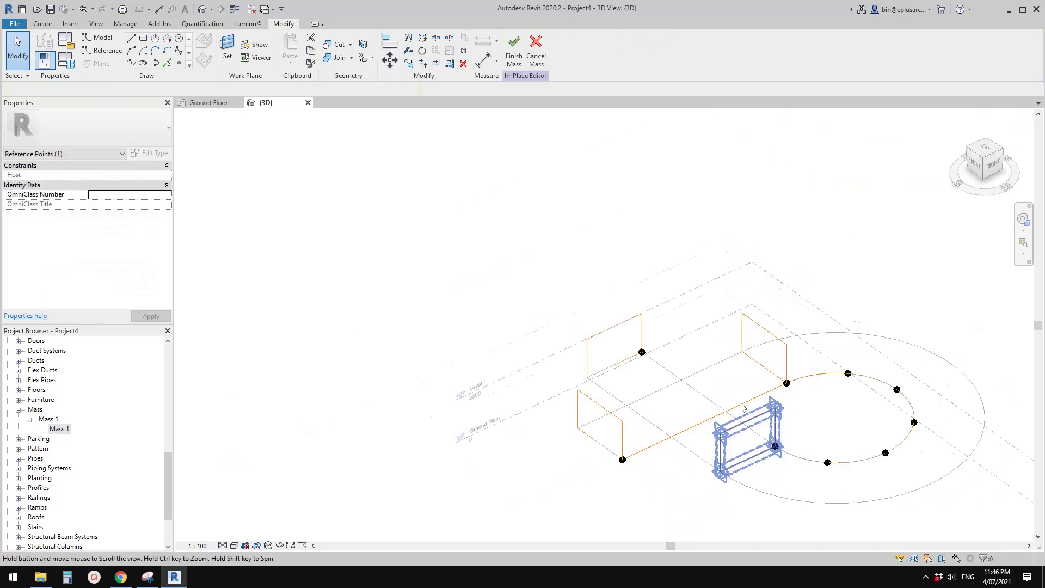
pyautogui.keyDown('shift'); pyautogui.moveTo(742, 406); pyautogui.dragTo(712, 361, button='middle'); pyautogui.keyUp('shift')
pyautogui.scroll(-1, 691, 348)
pyautogui.moveTo(713, 427); pyautogui.dragTo(707, 351, button='middle')
pyautogui.press('Tab')
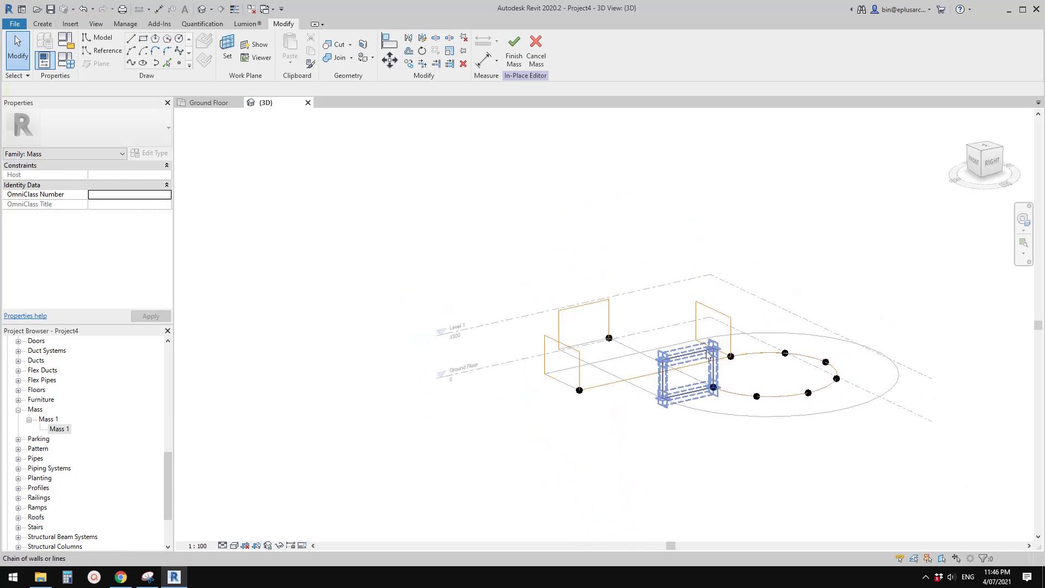
pyautogui.click(697, 359)
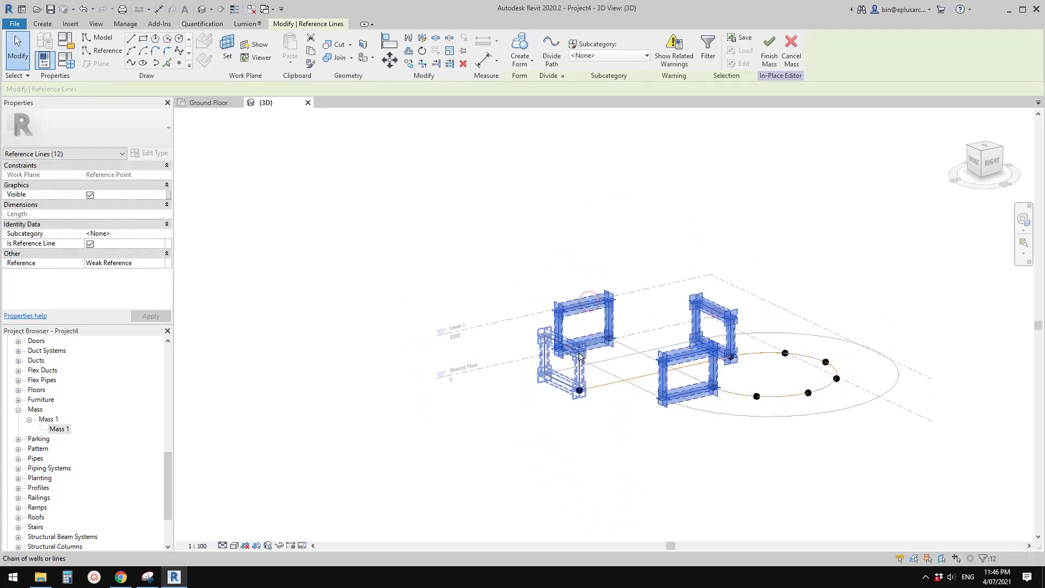
pyautogui.keyDown('shift'); pyautogui.moveTo(695, 332); pyautogui.dragTo(646, 303, button='middle'); pyautogui.keyUp('shift')
pyautogui.keyDown('ctrl'); pyautogui.click(647, 303); pyautogui.keyUp('ctrl')
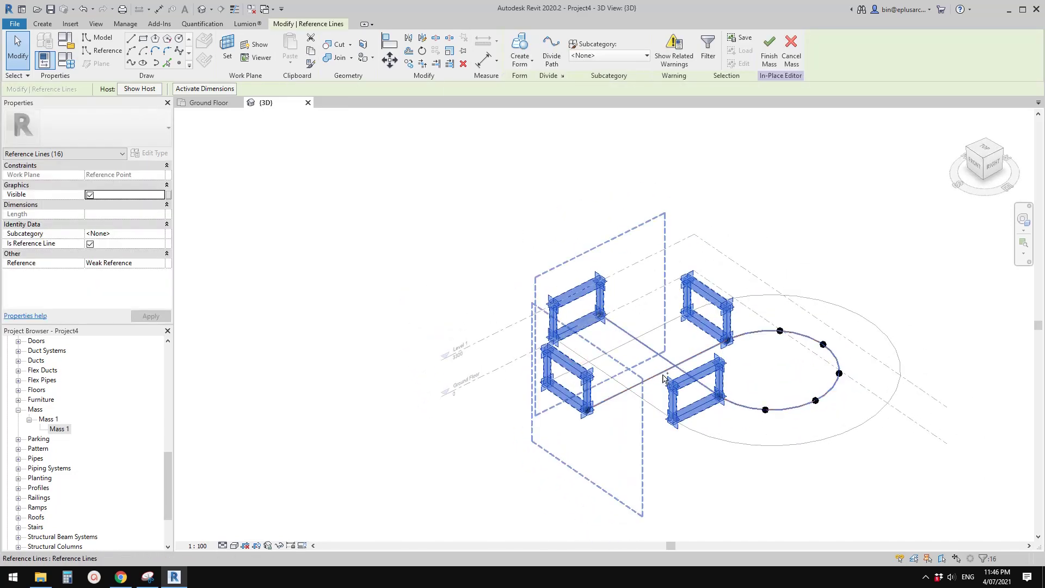
pyautogui.keyDown('ctrl'); pyautogui.click(606, 299); pyautogui.keyUp('ctrl')
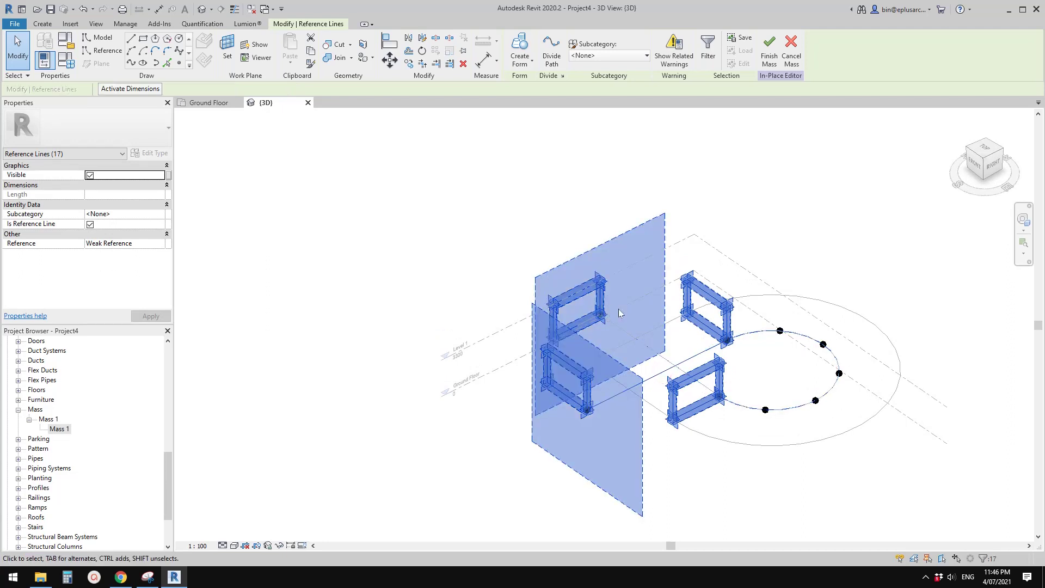
pyautogui.click(519, 41)
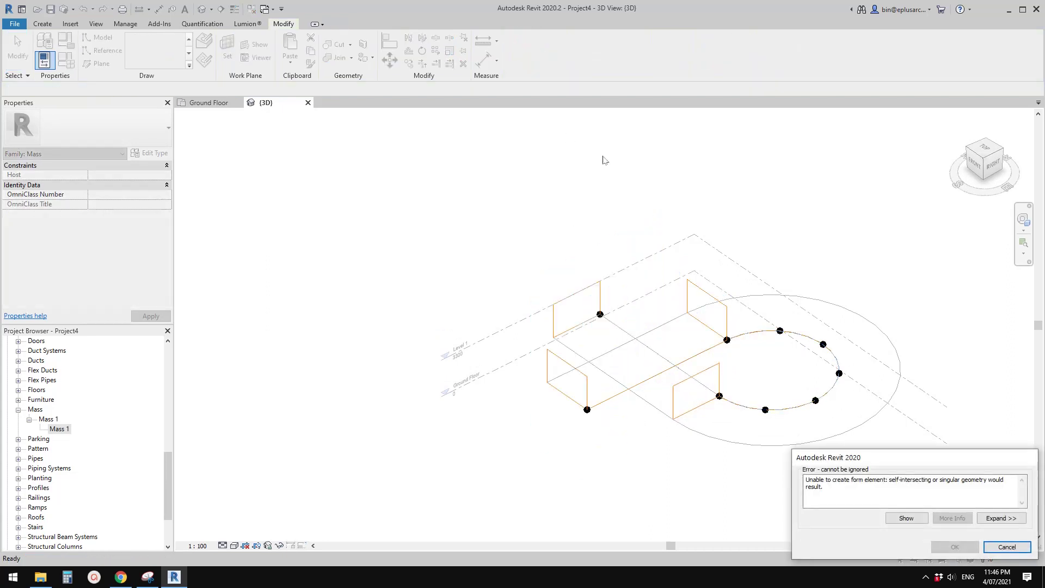
pyautogui.press('Escape')
# - Move the two rectangles along the spline's vertical leg up by 3300, working in the front view
pyautogui.moveTo(667, 344); pyautogui.dragTo(665, 224, button='middle')
pyautogui.scroll(2, 676, 321)
pyautogui.keyDown('shift'); pyautogui.moveTo(632, 418); pyautogui.dragTo(662, 427, button='middle'); pyautogui.keyUp('shift')
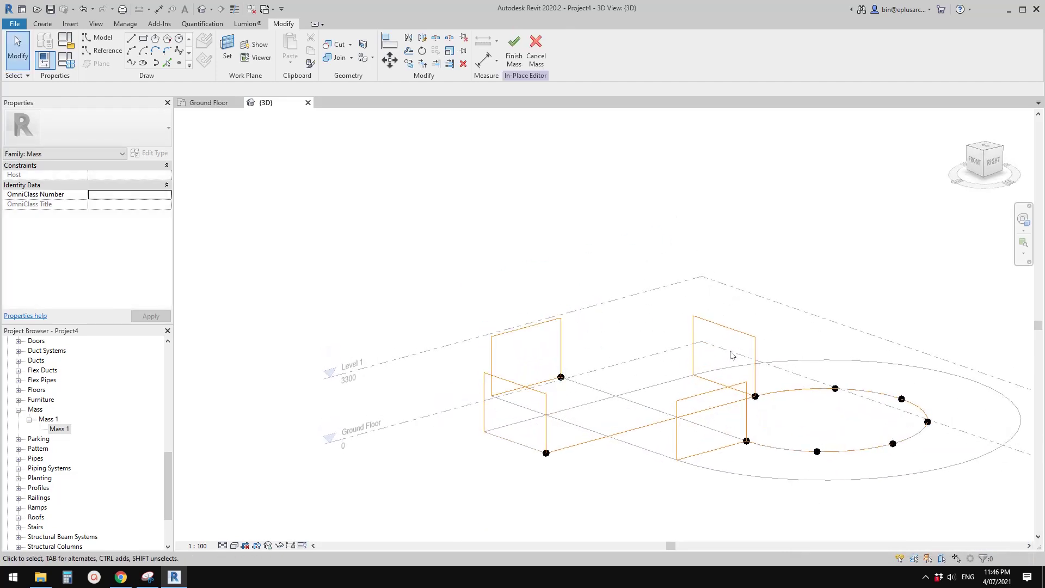
pyautogui.moveTo(686, 389)
pyautogui.keyDown('shift'); pyautogui.mouseDown(button='middle')
pyautogui.moveTo(707, 354)
pyautogui.moveTo(694, 375)
pyautogui.mouseUp(button='middle'); pyautogui.keyUp('shift')
pyautogui.press('Tab')
pyautogui.click(550, 411)
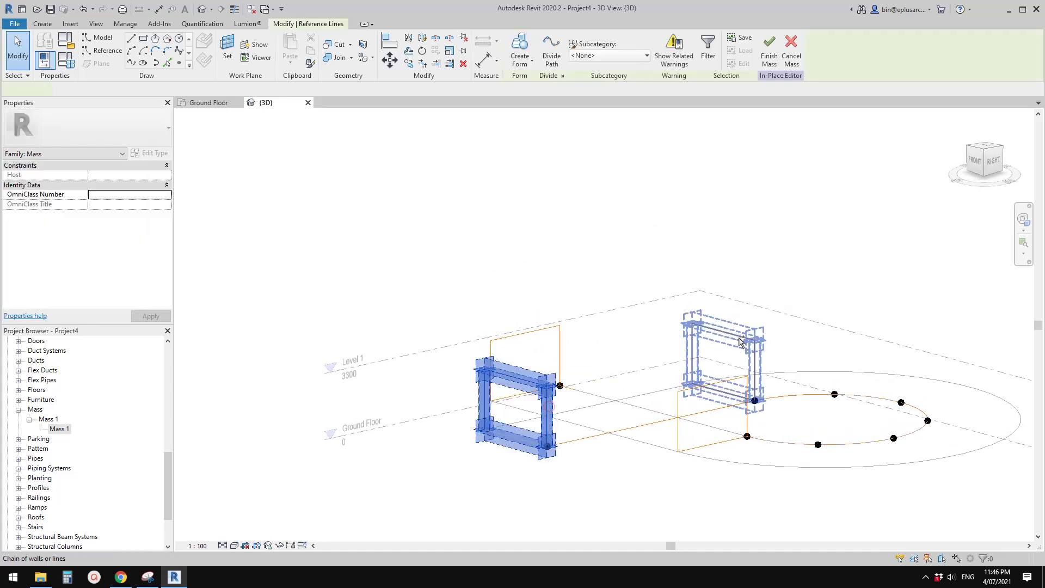
pyautogui.keyDown('shift'); pyautogui.moveTo(550, 411); pyautogui.dragTo(674, 411, button='middle'); pyautogui.keyUp('shift')
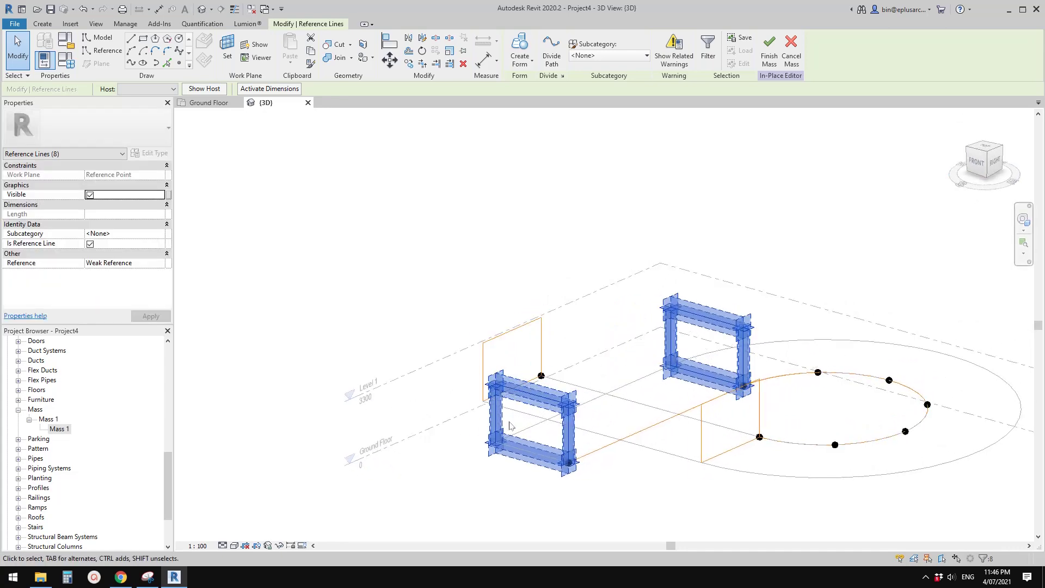
pyautogui.click(977, 163)
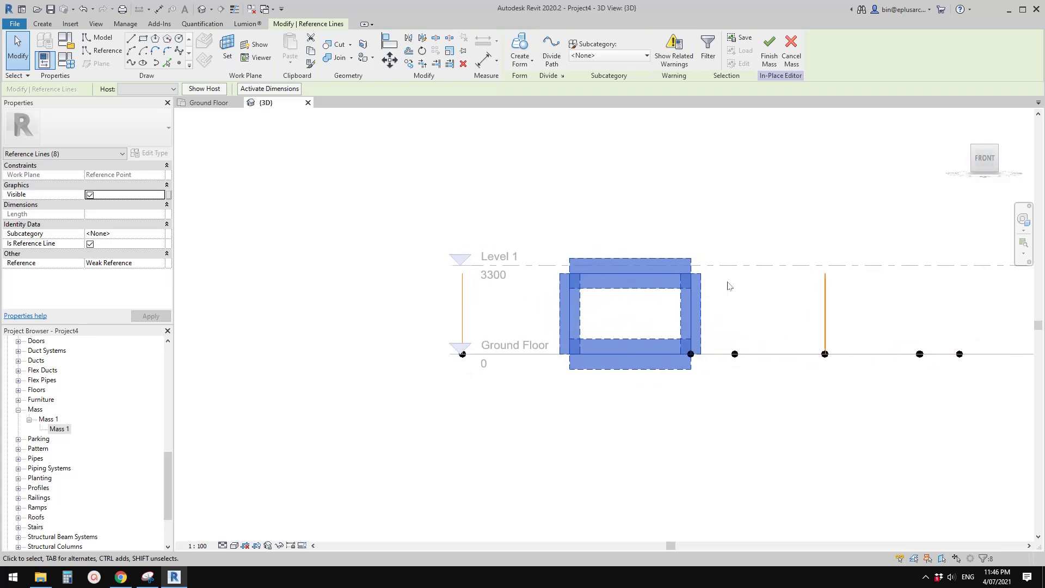
pyautogui.press('v')
pyautogui.click(748, 252)
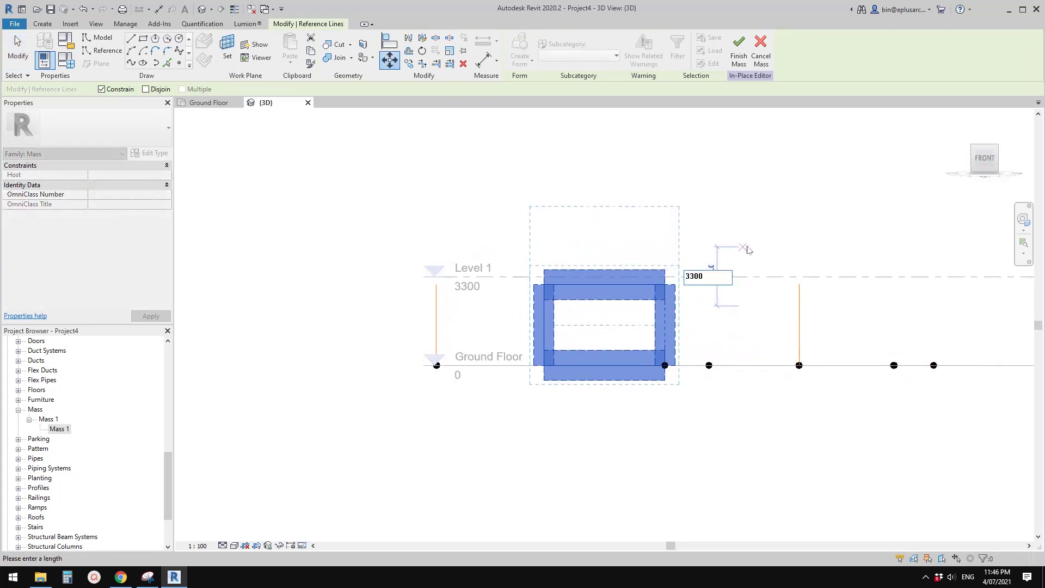
pyautogui.click(744, 199)
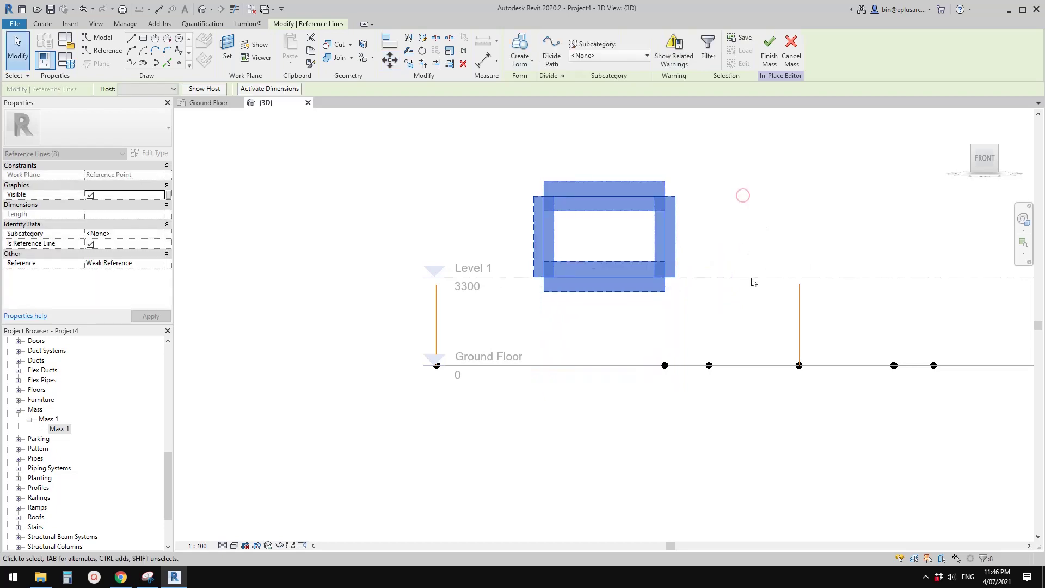
# - Create a form from the two raised rectangles, the two rectangles on the horizontal leg and the spline path
pyautogui.keyDown('shift'); pyautogui.moveTo(742, 194); pyautogui.dragTo(653, 388, button='middle'); pyautogui.keyUp('shift')
pyautogui.press('Tab')
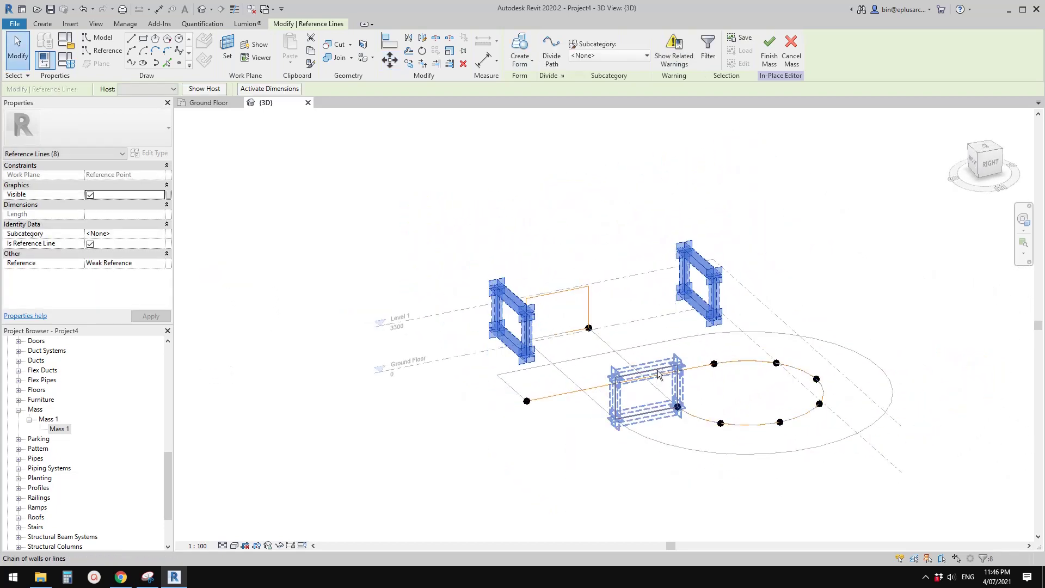
pyautogui.keyDown('ctrl'); pyautogui.click(658, 370); pyautogui.keyUp('ctrl')
pyautogui.press('Tab')
pyautogui.keyDown('ctrl'); pyautogui.click(581, 291); pyautogui.keyUp('ctrl')
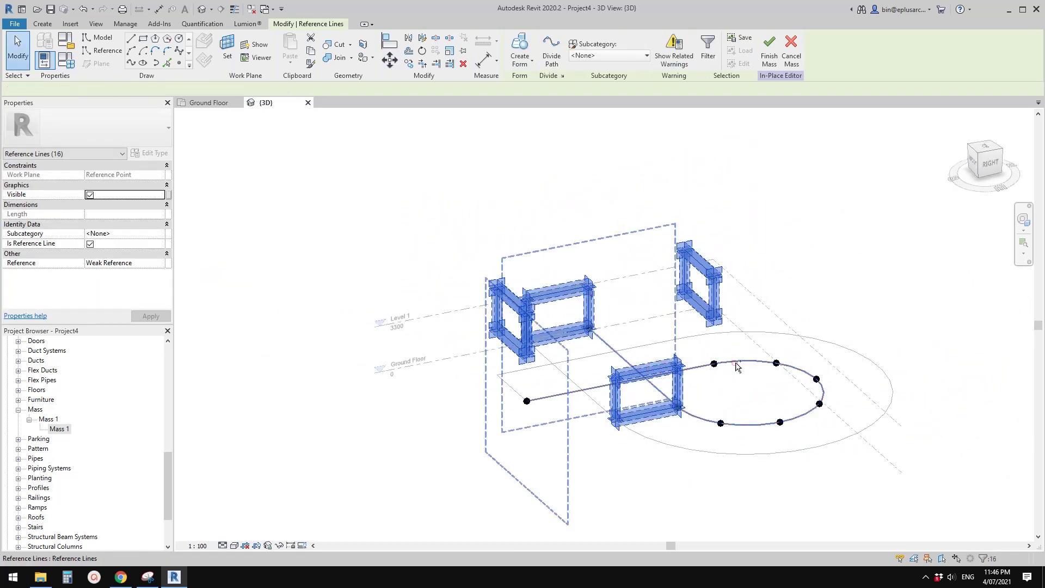
pyautogui.keyDown('ctrl'); pyautogui.click(736, 367); pyautogui.keyUp('ctrl')
pyautogui.click(520, 47)
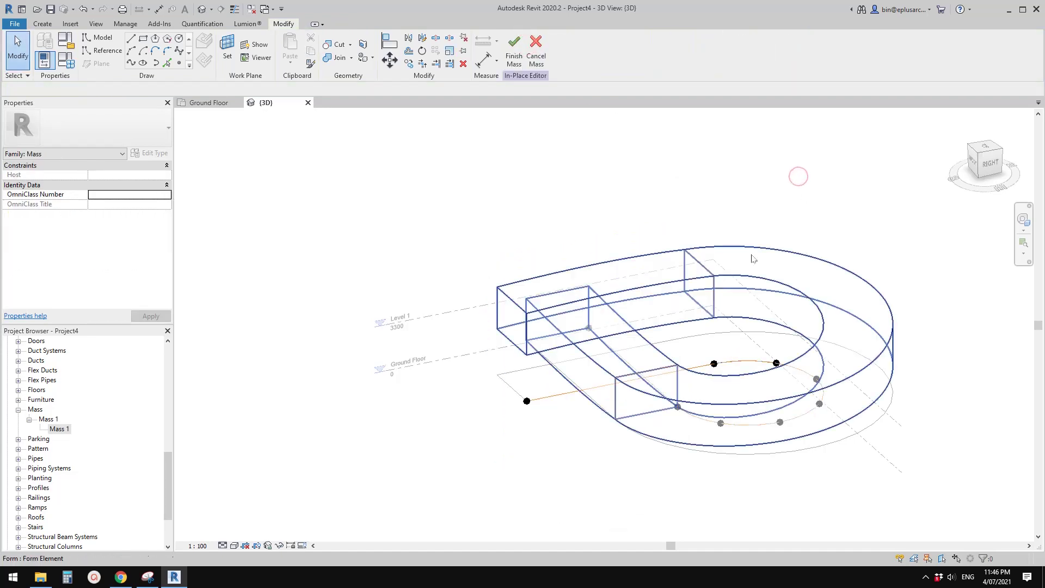
# - Delete the swept loop form, keeping the rectangle profiles and the reference spline
pyautogui.keyDown('shift'); pyautogui.moveTo(753, 259); pyautogui.dragTo(577, 264, button='middle'); pyautogui.keyUp('shift')
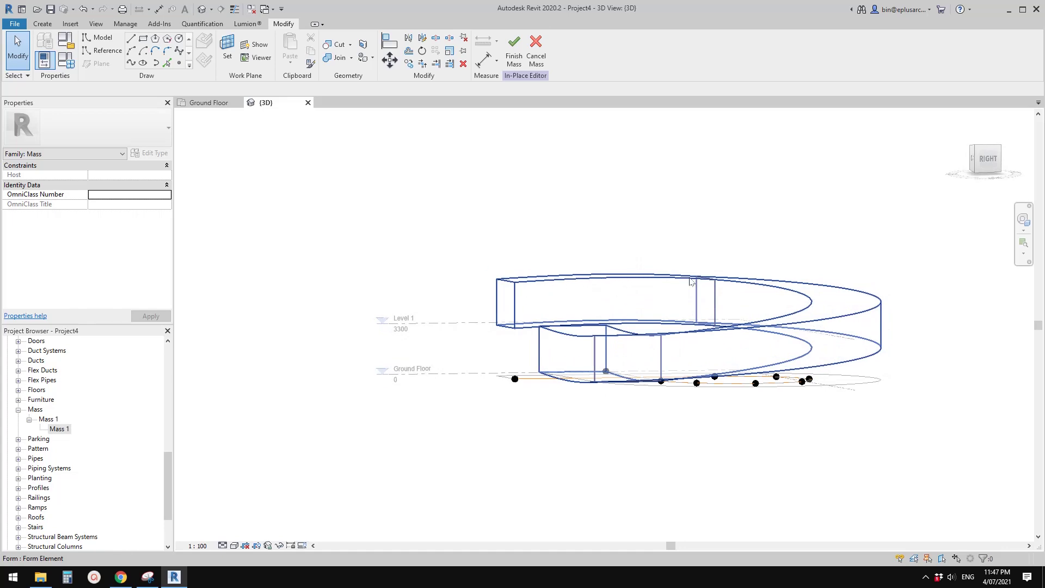
pyautogui.keyDown('shift'); pyautogui.moveTo(783, 248); pyautogui.dragTo(857, 302, button='middle'); pyautogui.keyUp('shift')
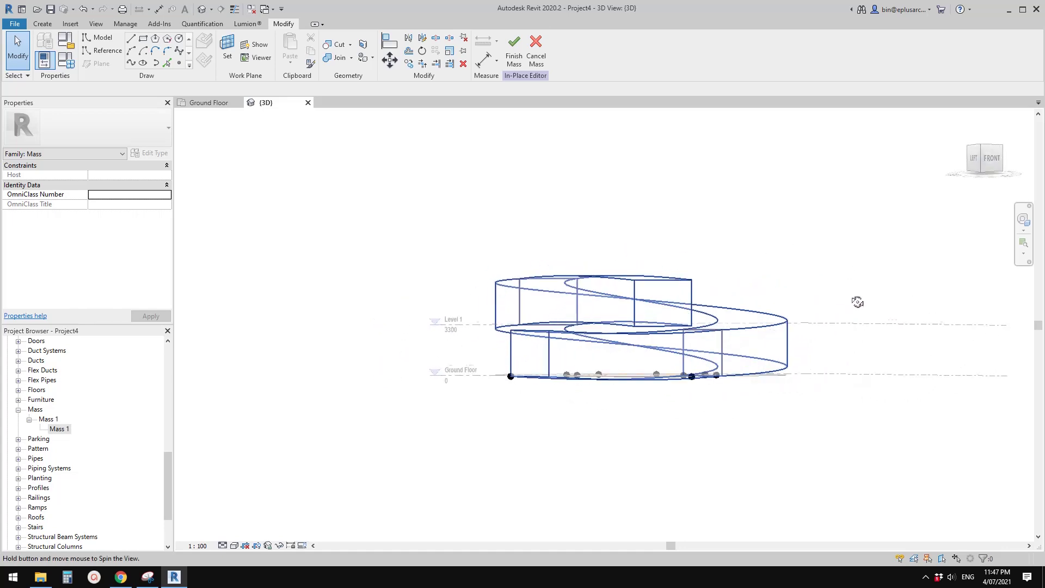
pyautogui.keyDown('shift'); pyautogui.moveTo(789, 364); pyautogui.dragTo(577, 347, button='middle'); pyautogui.keyUp('shift')
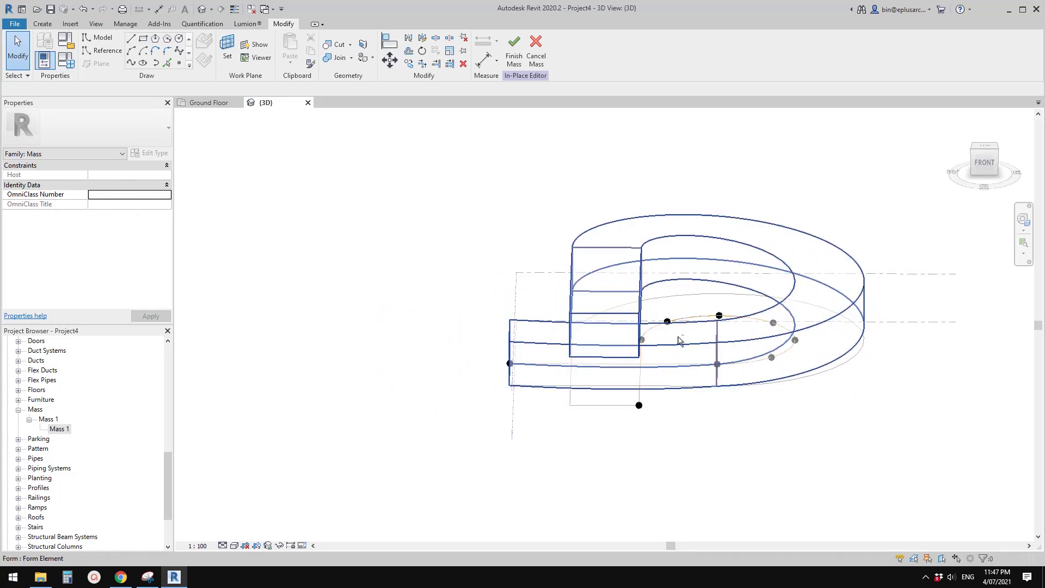
pyautogui.keyDown('shift'); pyautogui.moveTo(678, 340); pyautogui.dragTo(742, 299, button='middle'); pyautogui.keyUp('shift')
pyautogui.click(746, 248)
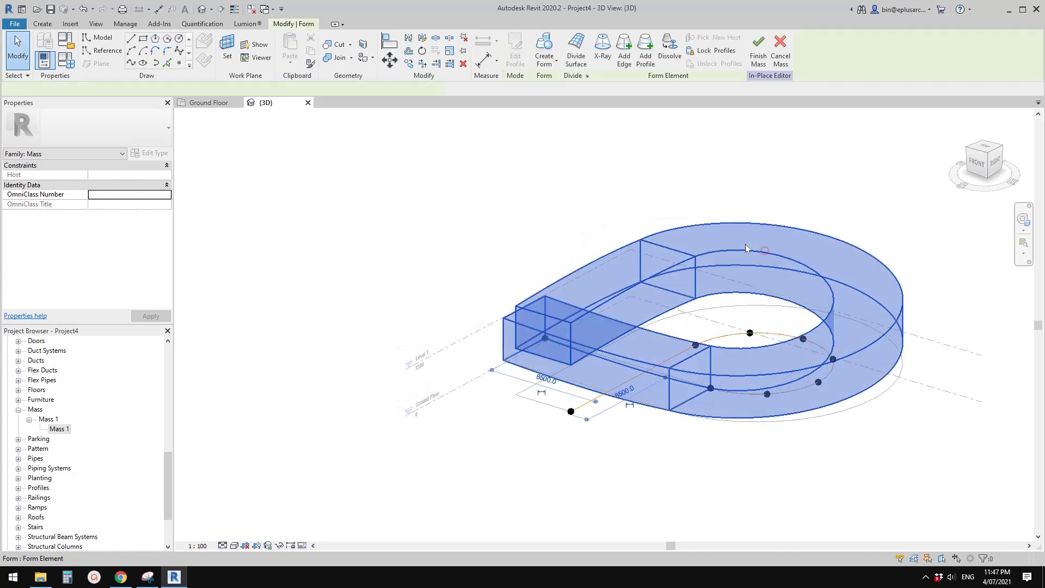
pyautogui.press('Delete')
# - Copy the raised rectangle and its point from the vertical leg's loop end to the crossing of the two spline legs
pyautogui.keyDown('shift'); pyautogui.moveTo(662, 181); pyautogui.dragTo(712, 376, button='middle'); pyautogui.keyUp('shift')
pyautogui.click(712, 372)
pyautogui.press('Tab')
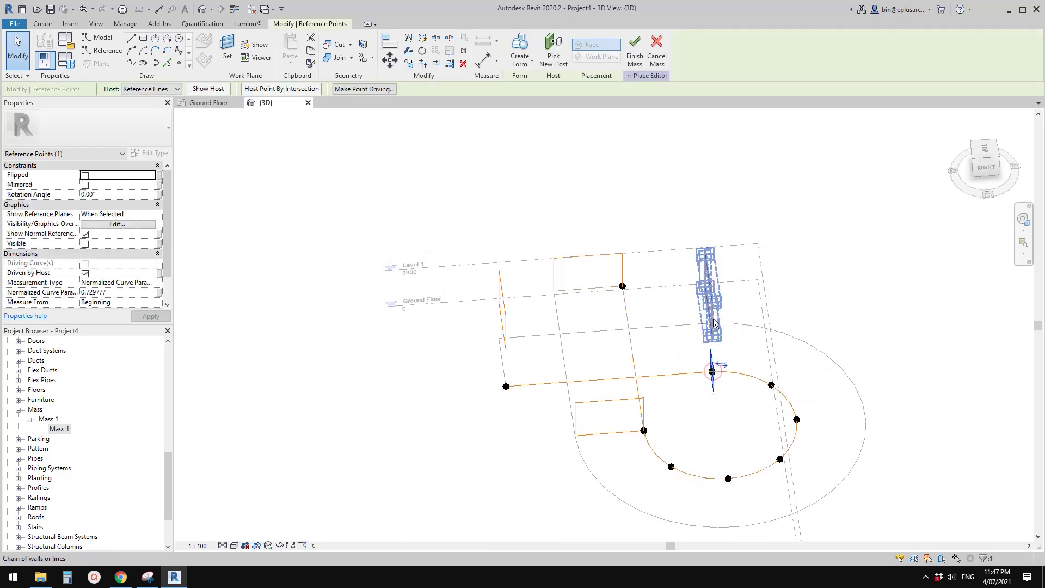
pyautogui.keyDown('ctrl'); pyautogui.click(711, 316); pyautogui.keyUp('ctrl')
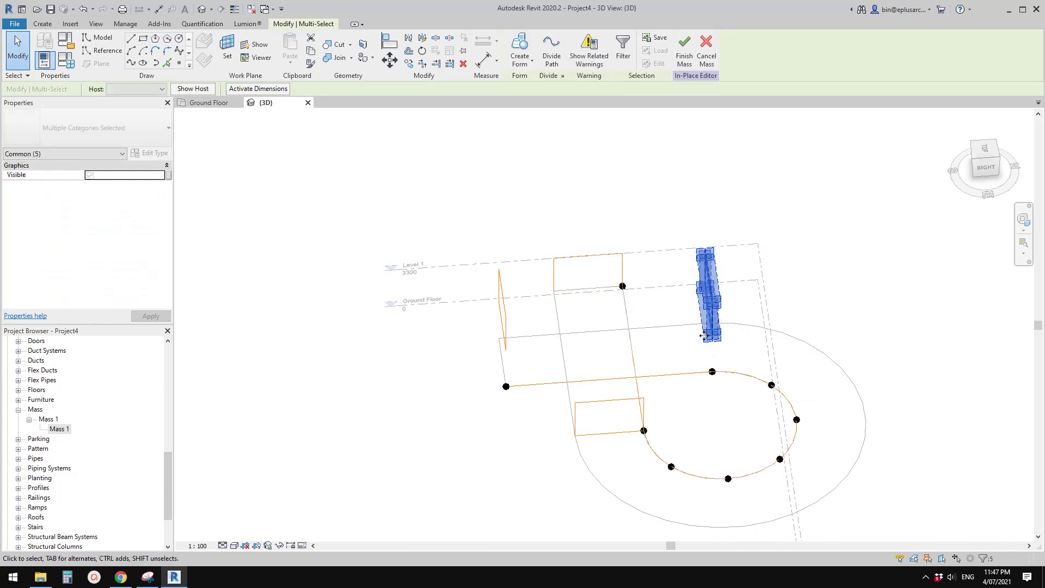
pyautogui.keyDown('shift'); pyautogui.moveTo(704, 336); pyautogui.dragTo(711, 340, button='middle'); pyautogui.keyUp('shift')
pyautogui.keyDown('ctrl'); pyautogui.moveTo(711, 341); pyautogui.dragTo(672, 357); pyautogui.keyUp('ctrl')
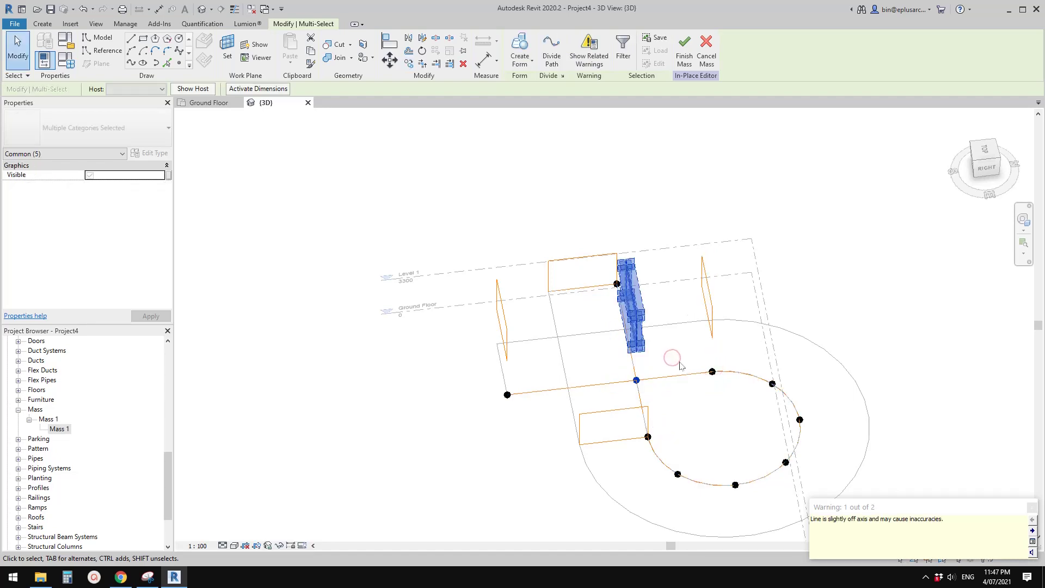
# - Re-host the copied rectangle's point onto the spline's vertical leg, just on the loop side of the crossing
pyautogui.moveTo(669, 369)
pyautogui.keyDown('shift'); pyautogui.mouseDown(button='middle')
pyautogui.moveTo(740, 346)
pyautogui.moveTo(609, 378)
pyautogui.moveTo(542, 322)
pyautogui.moveTo(651, 371)
pyautogui.mouseUp(button='middle'); pyautogui.keyUp('shift')
pyautogui.scroll(3, 636, 380)
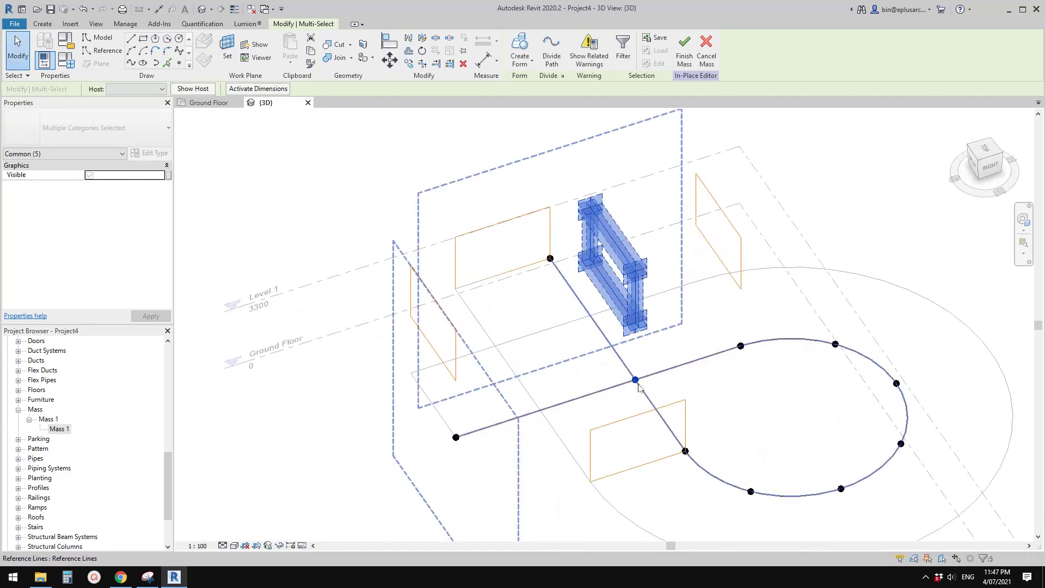
pyautogui.press('Escape')
pyautogui.click(635, 381)
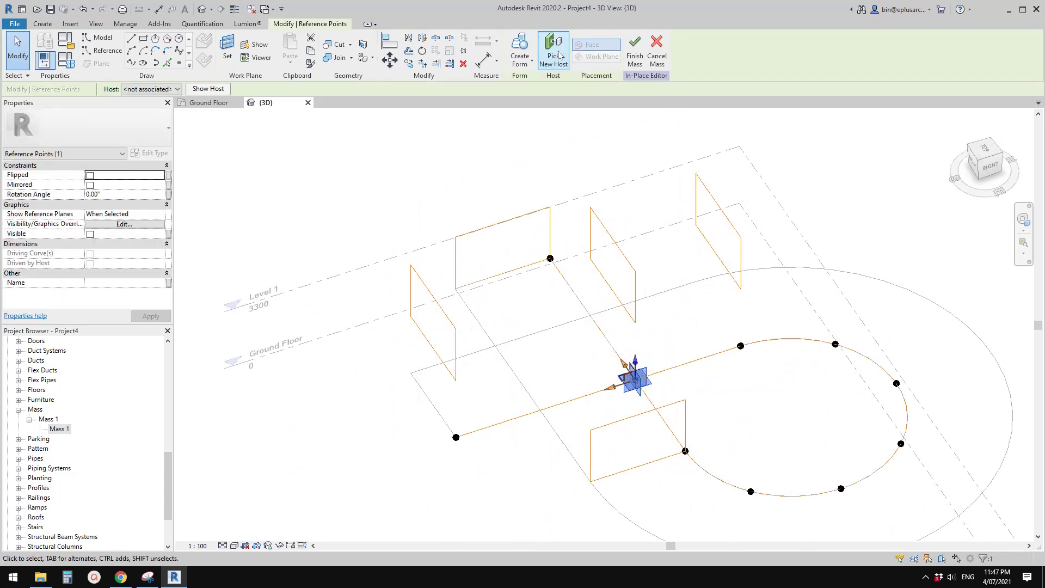
pyautogui.moveTo(635, 381); pyautogui.dragTo(656, 373)
pyautogui.click(658, 432)
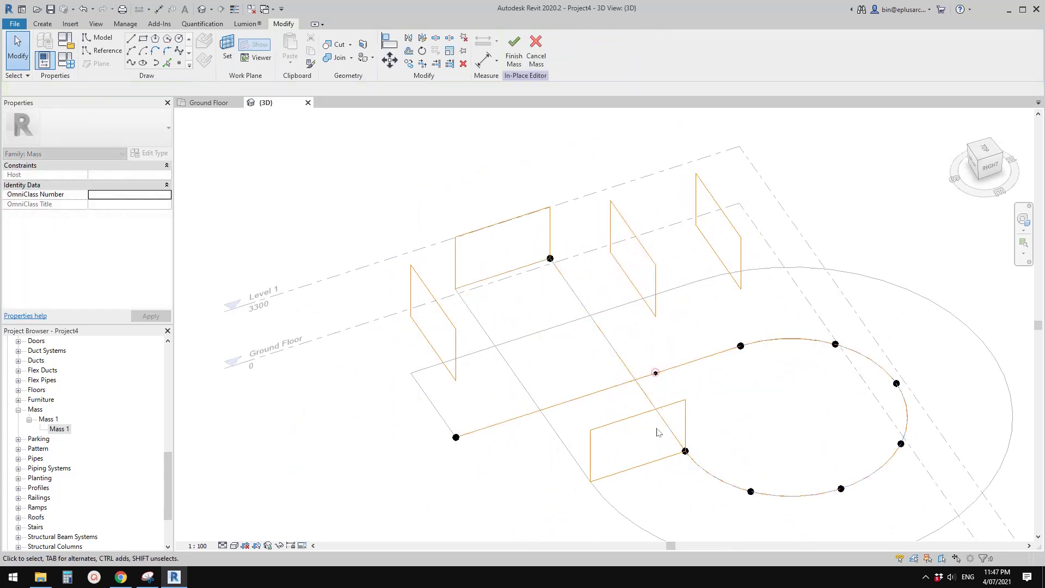
# - Copy the re-hosted rectangle together with its point three times into the empty area outside the loop
pyautogui.scroll(-1, 657, 380)
pyautogui.keyDown('shift'); pyautogui.moveTo(657, 380); pyautogui.dragTo(657, 381, button='middle'); pyautogui.keyUp('shift')
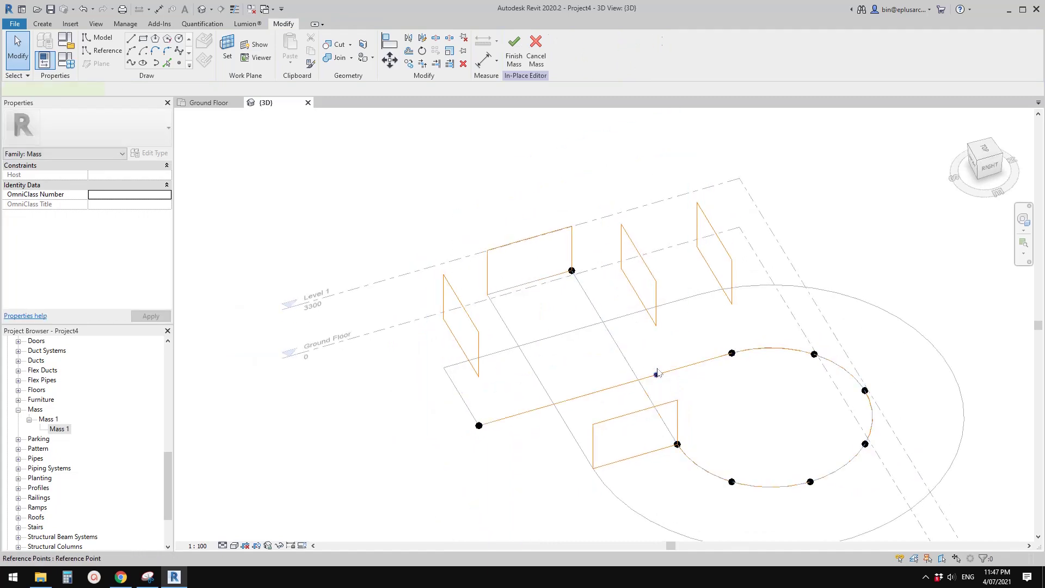
pyautogui.click(657, 374)
pyautogui.press('Tab')
pyautogui.keyDown('ctrl'); pyautogui.click(655, 305); pyautogui.keyUp('ctrl')
pyautogui.scroll(-1, 677, 370)
pyautogui.press('c')
pyautogui.press('o')
pyautogui.click(664, 364)
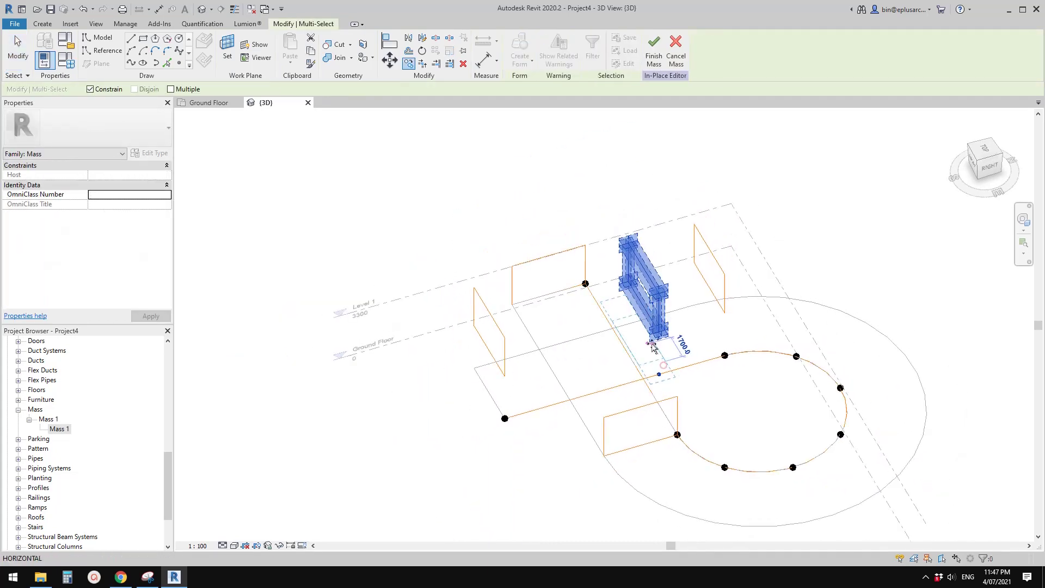
pyautogui.scroll(-1, 652, 344)
pyautogui.moveTo(651, 344); pyautogui.dragTo(677, 381, button='middle')
pyautogui.click(629, 274)
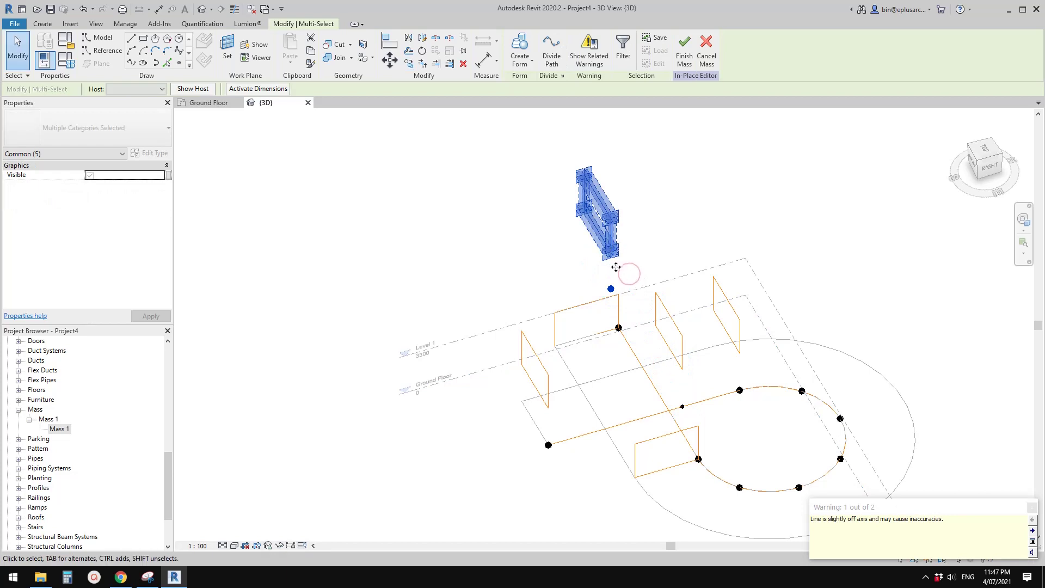
pyautogui.keyDown('ctrl'); pyautogui.moveTo(609, 272); pyautogui.dragTo(454, 308); pyautogui.keyUp('ctrl')
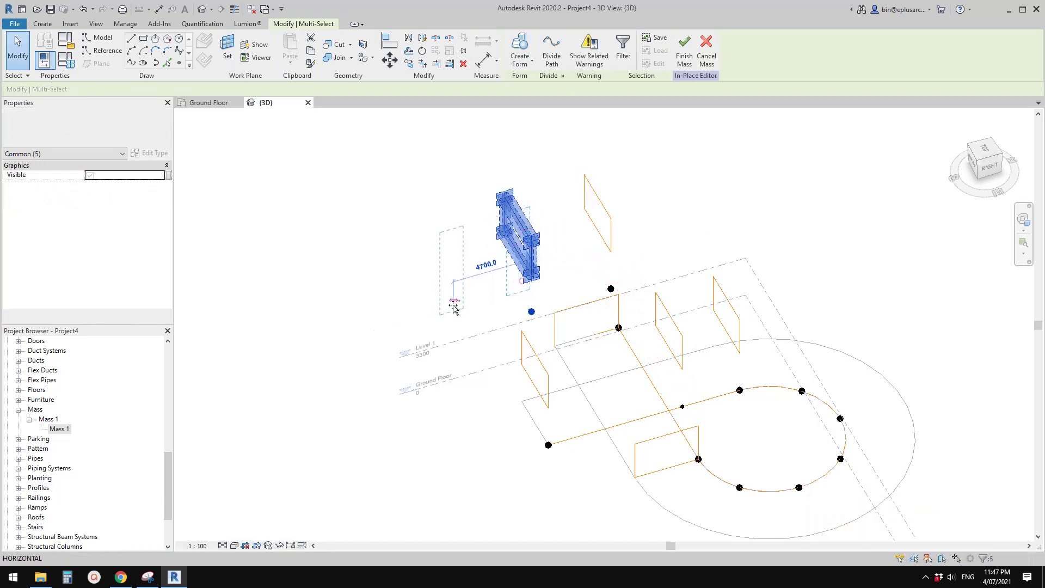
pyautogui.press('Escape')
# - Re-host the first spare copy's point onto the vertical leg, near the horizontal leg's outer edge line
pyautogui.click(610, 288)
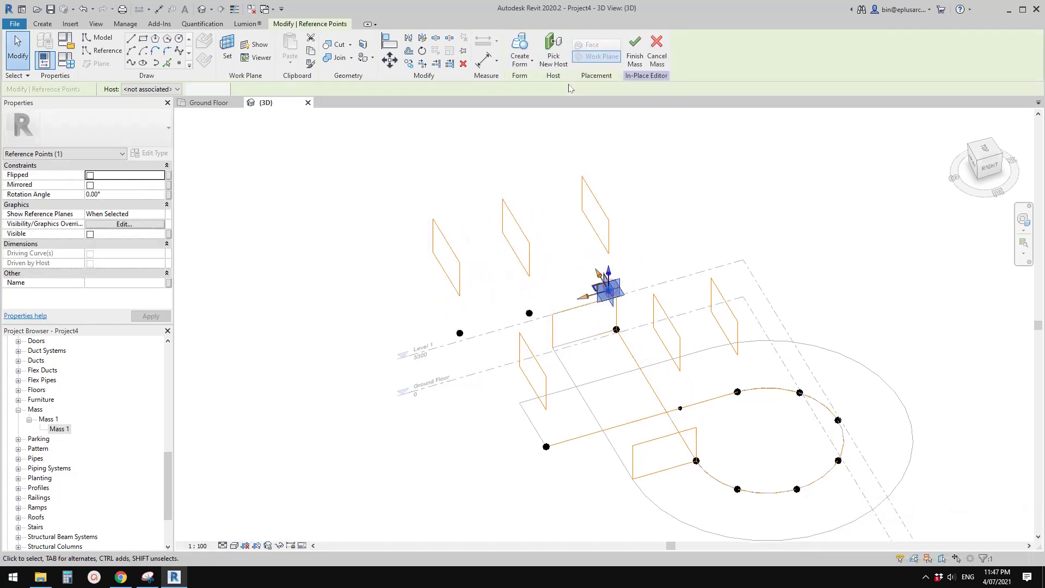
pyautogui.click(553, 51)
pyautogui.scroll(3, 589, 433)
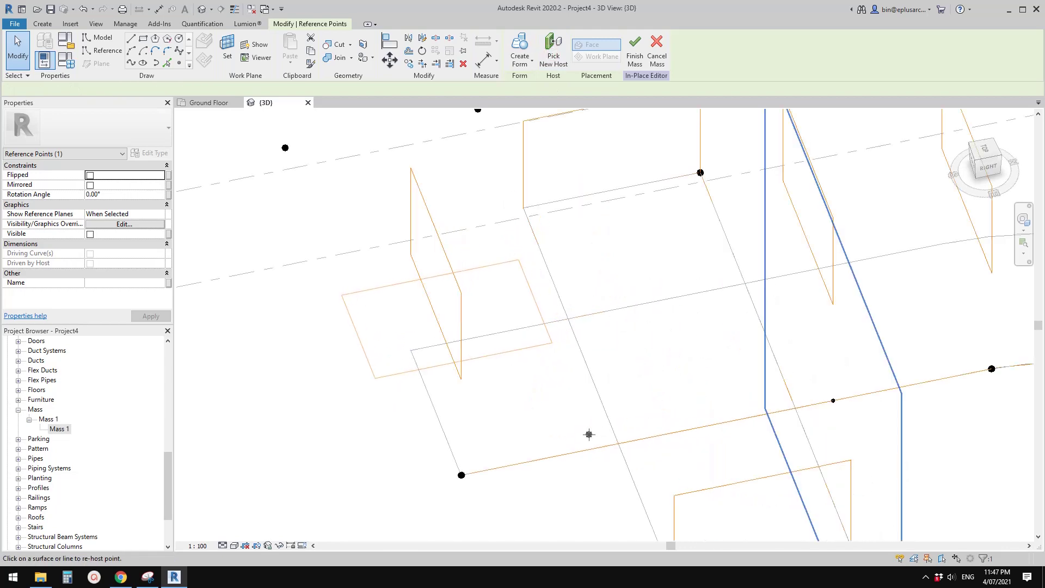
pyautogui.click(601, 443)
pyautogui.click(610, 445)
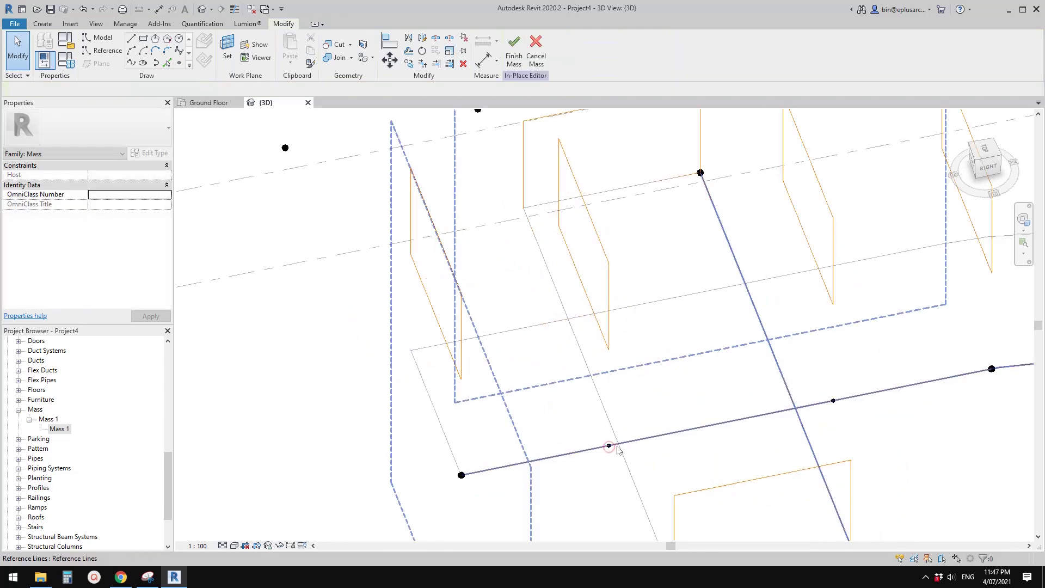
# - Try to shift the hosted point beside the crossing onto the intersection of the two spline legs
pyautogui.scroll(1, 833, 406)
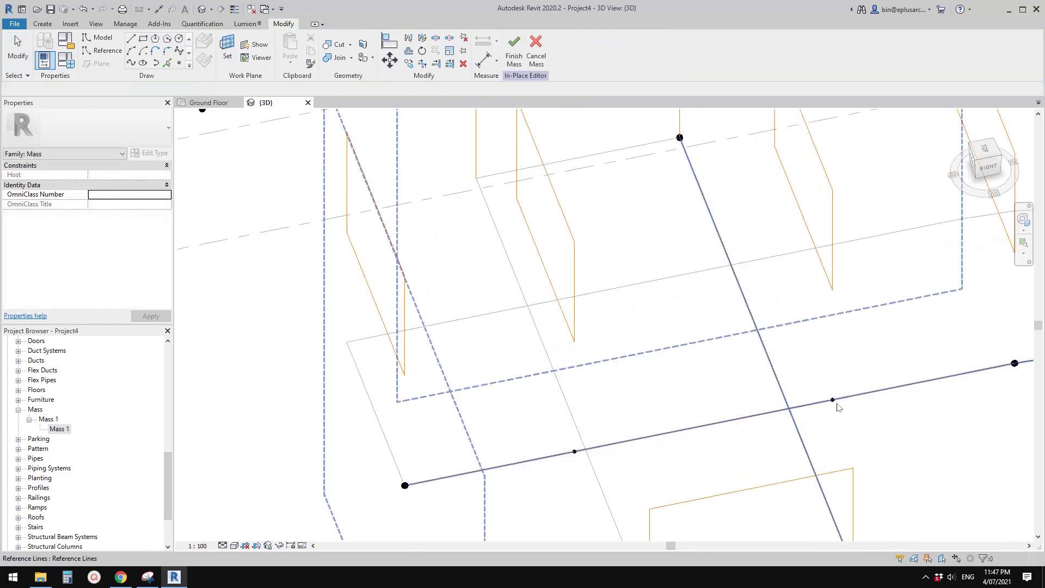
pyautogui.click(794, 413)
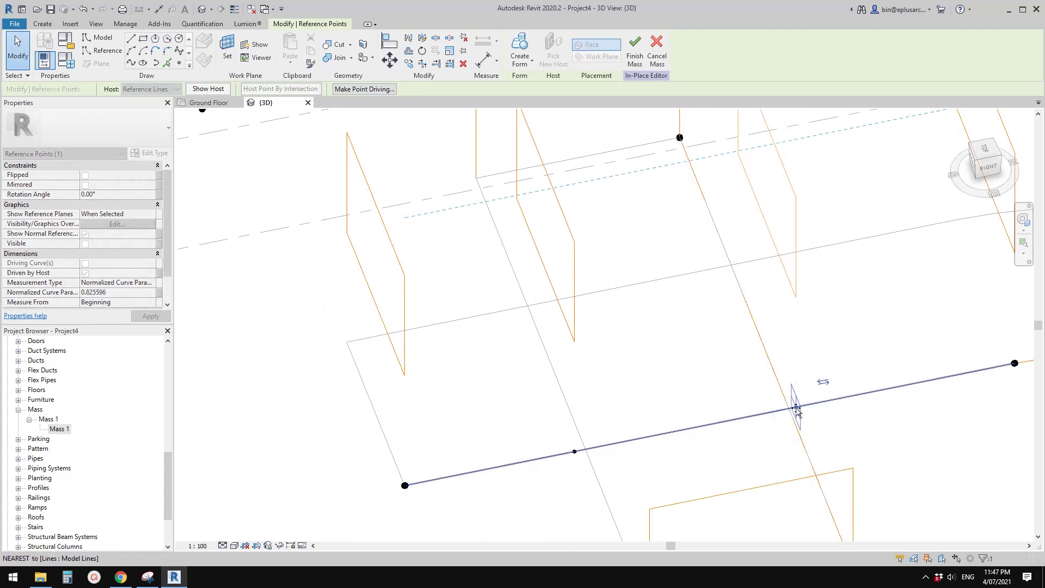
pyautogui.scroll(-1, 792, 414)
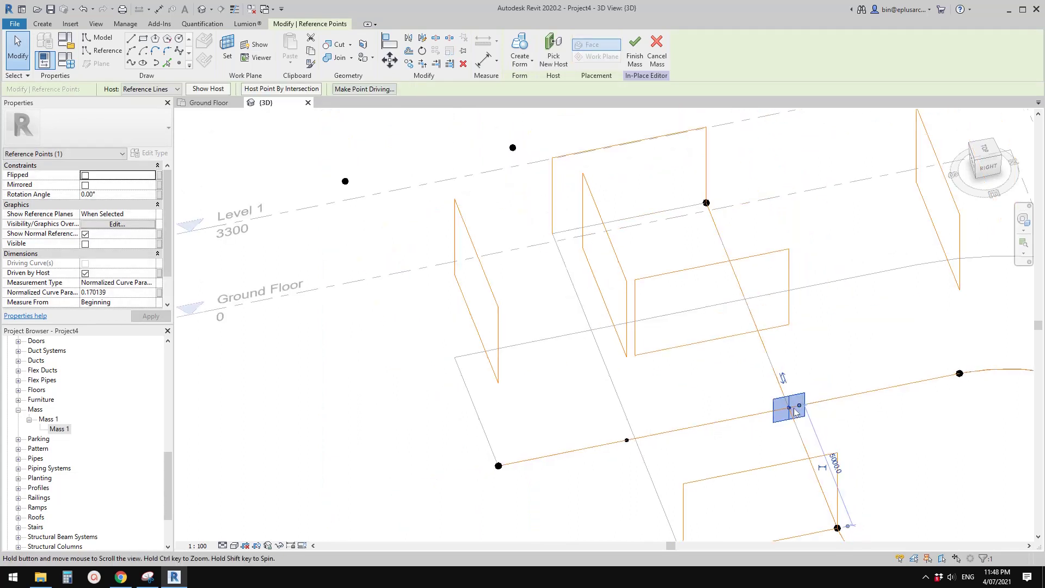
pyautogui.moveTo(811, 394); pyautogui.dragTo(780, 418)
pyautogui.scroll(3, 801, 414)
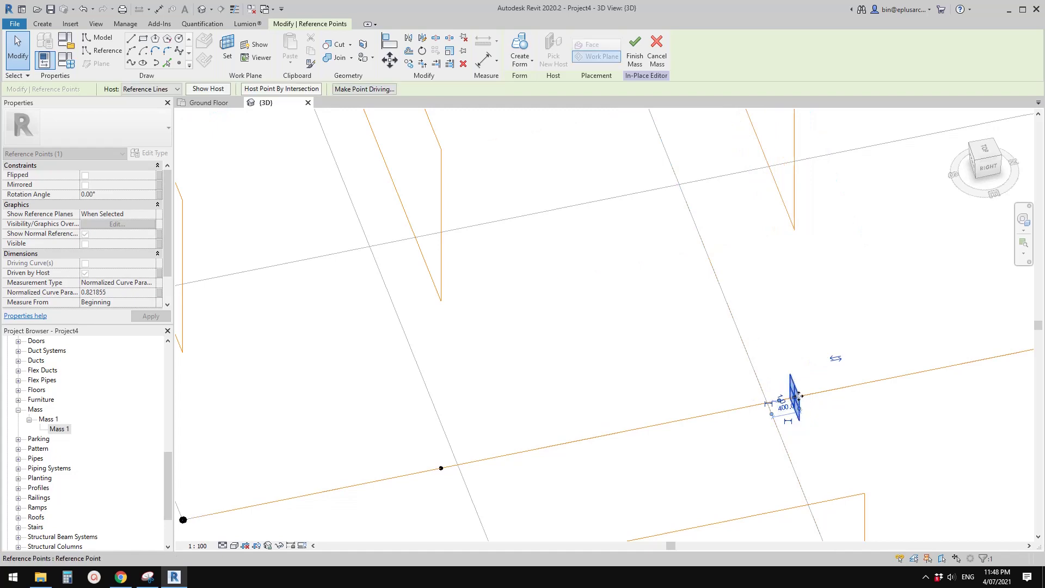
pyautogui.moveTo(798, 395); pyautogui.dragTo(795, 398)
pyautogui.scroll(-3, 795, 399)
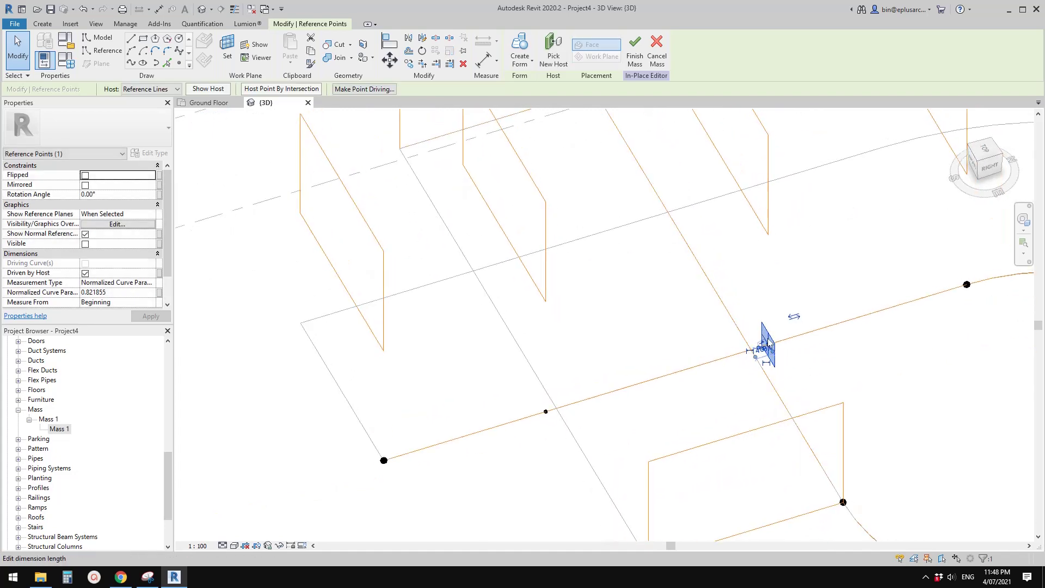
pyautogui.scroll(-2, 768, 344)
pyautogui.scroll(3, 767, 351)
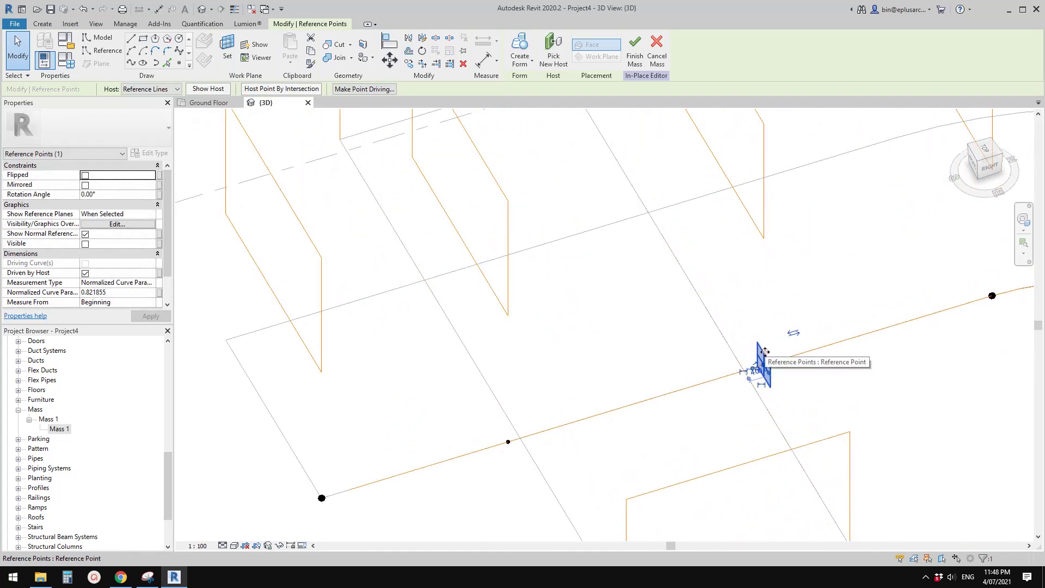
pyautogui.moveTo(771, 349); pyautogui.dragTo(745, 361)
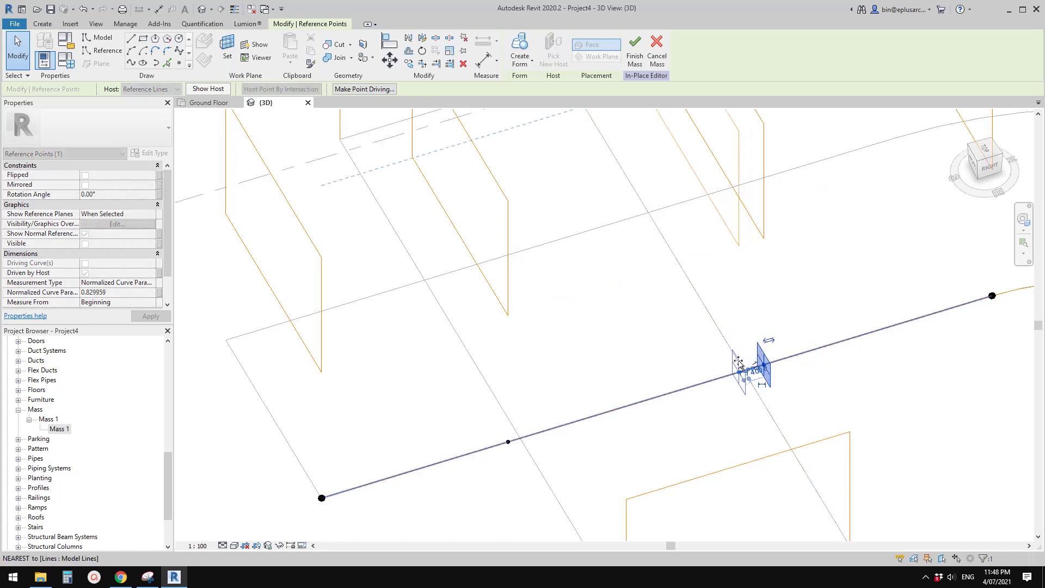
pyautogui.scroll(-5, 773, 354)
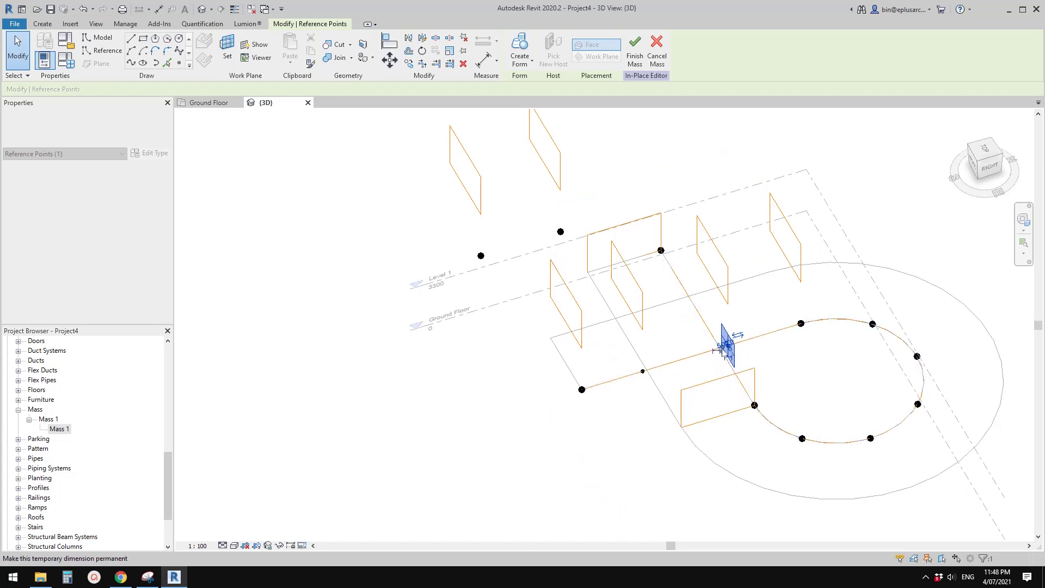
pyautogui.scroll(5, 724, 351)
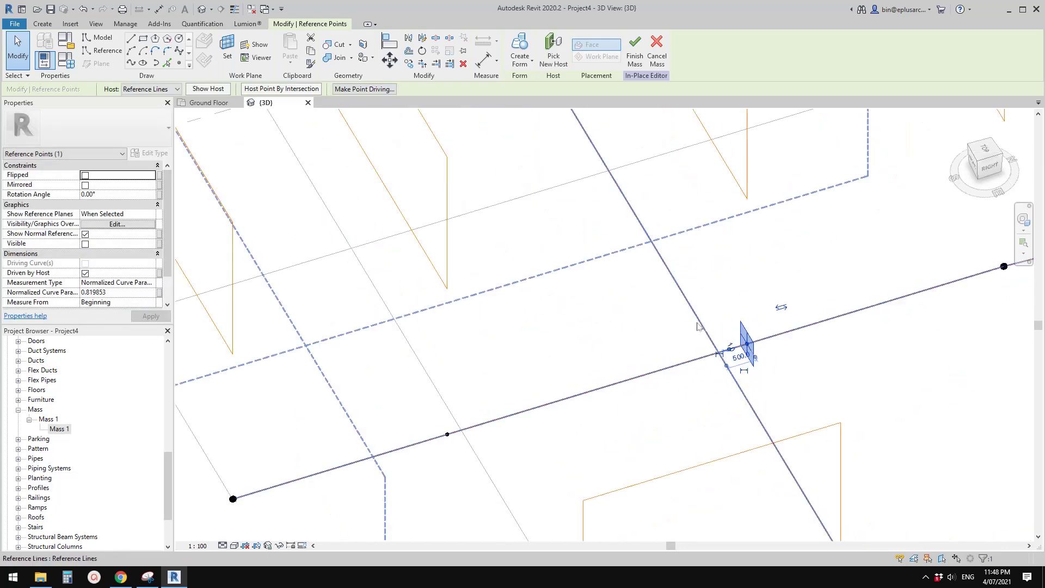
pyautogui.scroll(-4, 726, 337)
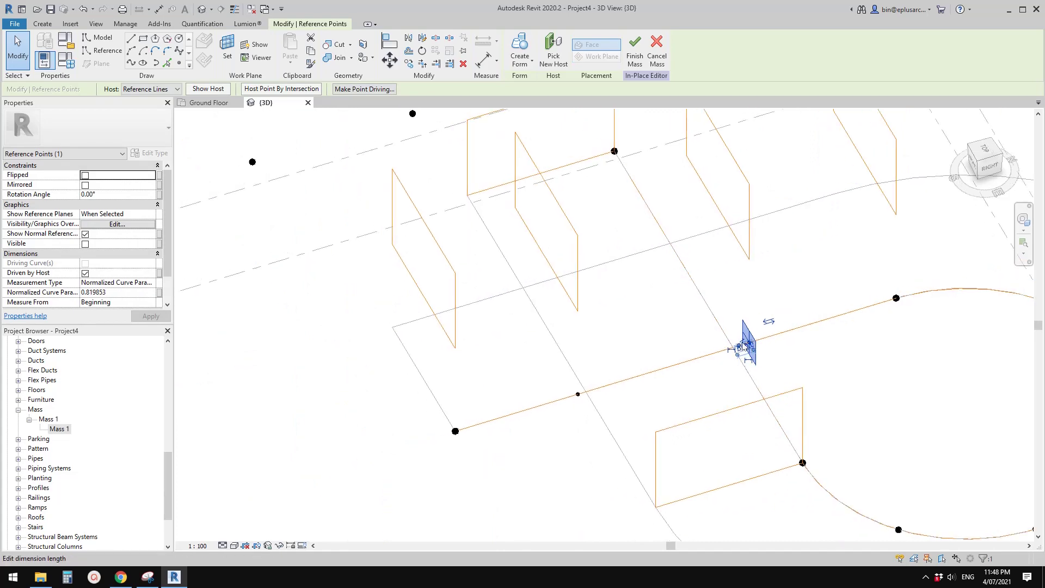
# - Slide the hosted point along the vertical leg to the spline's self-crossing, at normalized curve parameter 0.827460
pyautogui.scroll(4, 757, 344)
pyautogui.moveTo(728, 360); pyautogui.dragTo(720, 360)
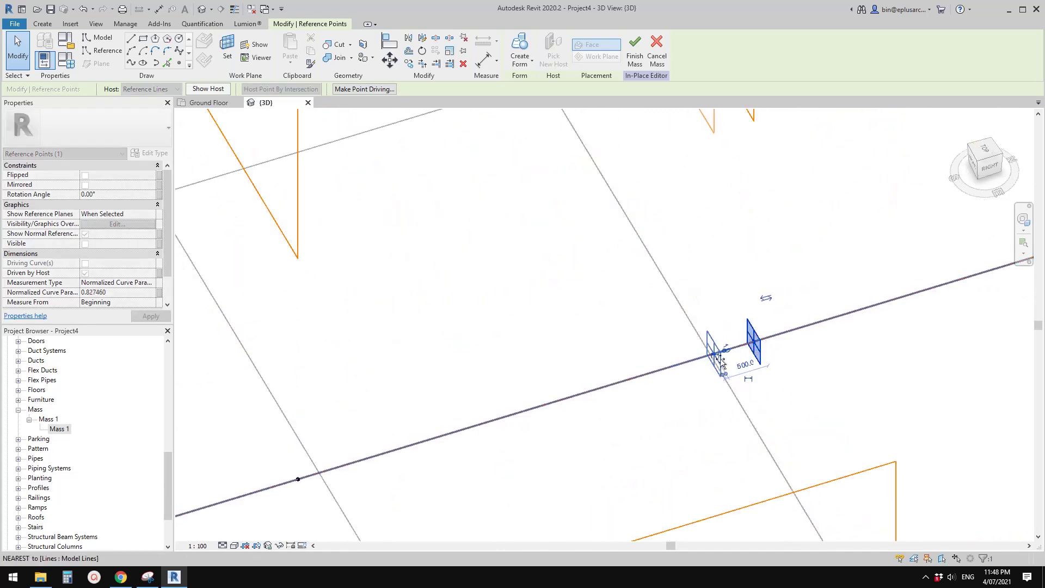
pyautogui.scroll(-2, 723, 362)
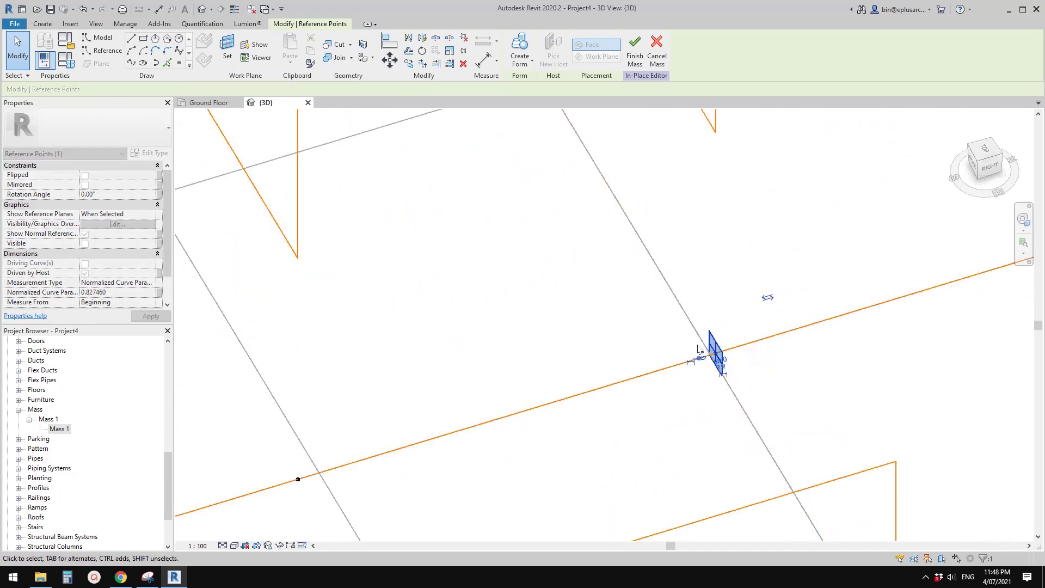
pyautogui.scroll(5, 762, 327)
pyautogui.press('Escape')
# - Slide the other hosted point along the vertical leg to its intersection with the horizontal leg's outer edge line
pyautogui.scroll(3, 648, 354)
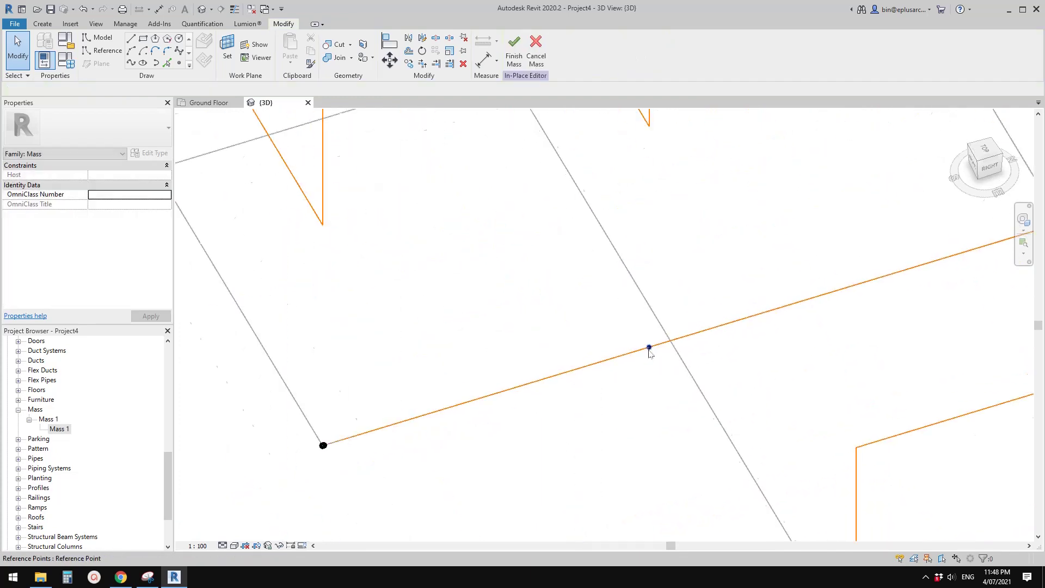
pyautogui.click(666, 347)
pyautogui.scroll(-4, 667, 346)
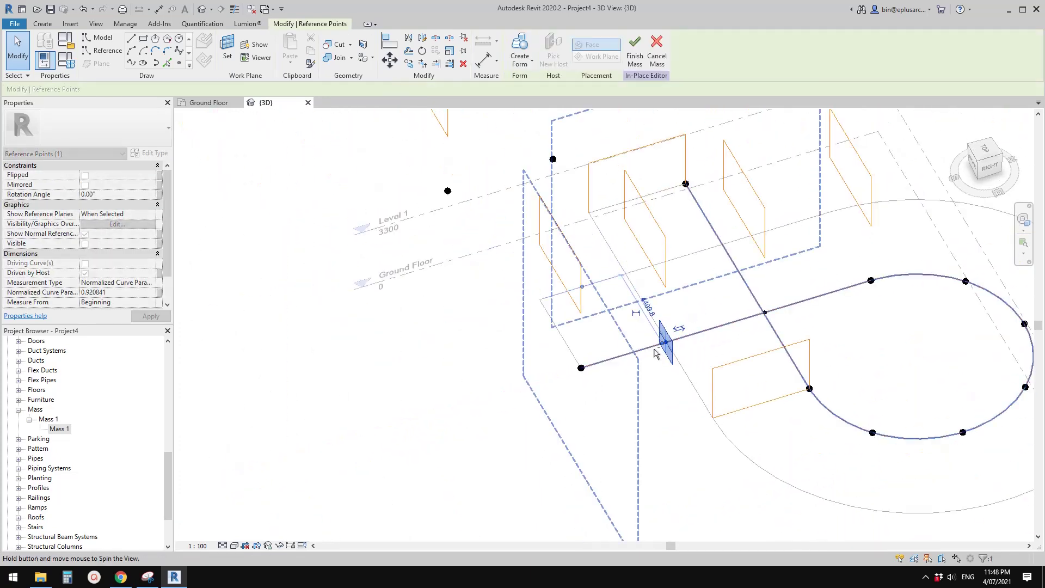
# - Re-host a second spare rectangle's point onto the horizontal leg where it meets the vertical leg's outer edge line
pyautogui.keyDown('shift'); pyautogui.moveTo(666, 347); pyautogui.dragTo(727, 353, button='middle'); pyautogui.keyUp('shift')
pyautogui.keyDown('shift'); pyautogui.moveTo(625, 323); pyautogui.dragTo(569, 366, button='middle'); pyautogui.keyUp('shift')
pyautogui.click(463, 391)
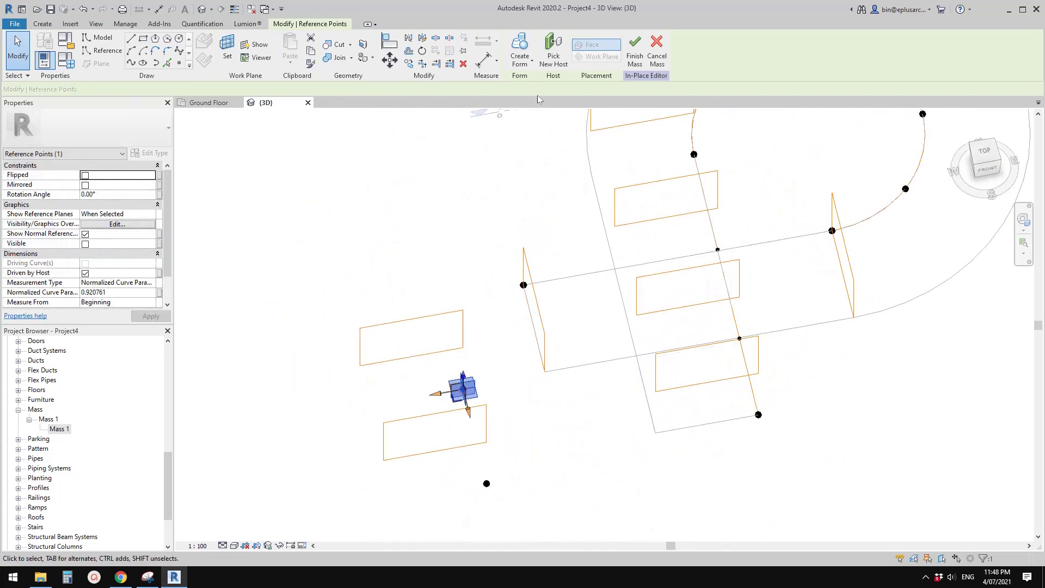
pyautogui.click(552, 50)
pyautogui.keyDown('shift'); pyautogui.moveTo(637, 328); pyautogui.dragTo(614, 317, button='middle'); pyautogui.keyUp('shift')
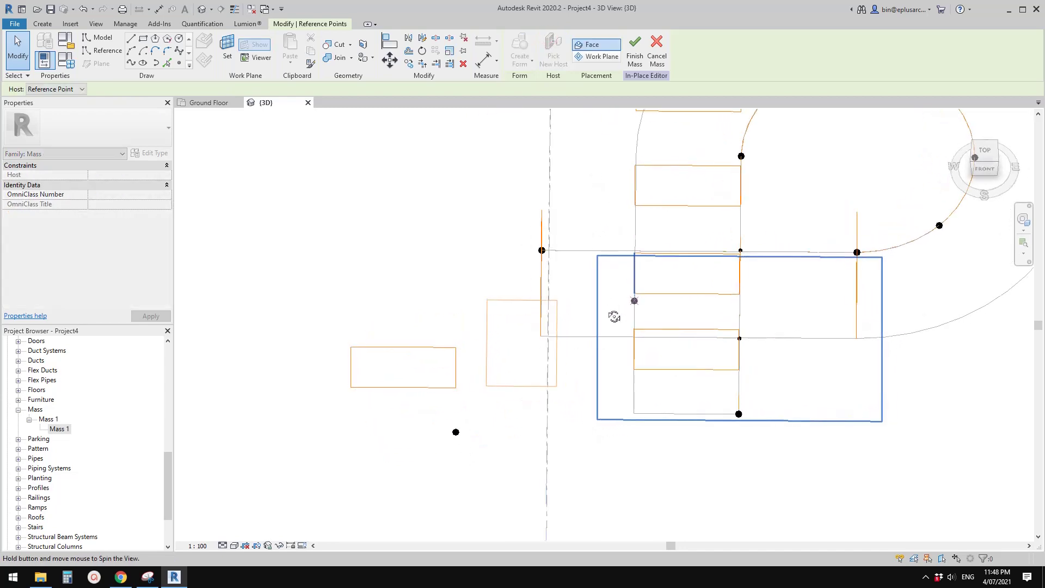
pyautogui.click(630, 251)
# - Move the newly hosted rectangle on the horizontal leg down 3300 mm so it sits at Ground Floor level
pyautogui.keyDown('shift'); pyautogui.moveTo(630, 251); pyautogui.dragTo(681, 218, button='middle'); pyautogui.keyUp('shift')
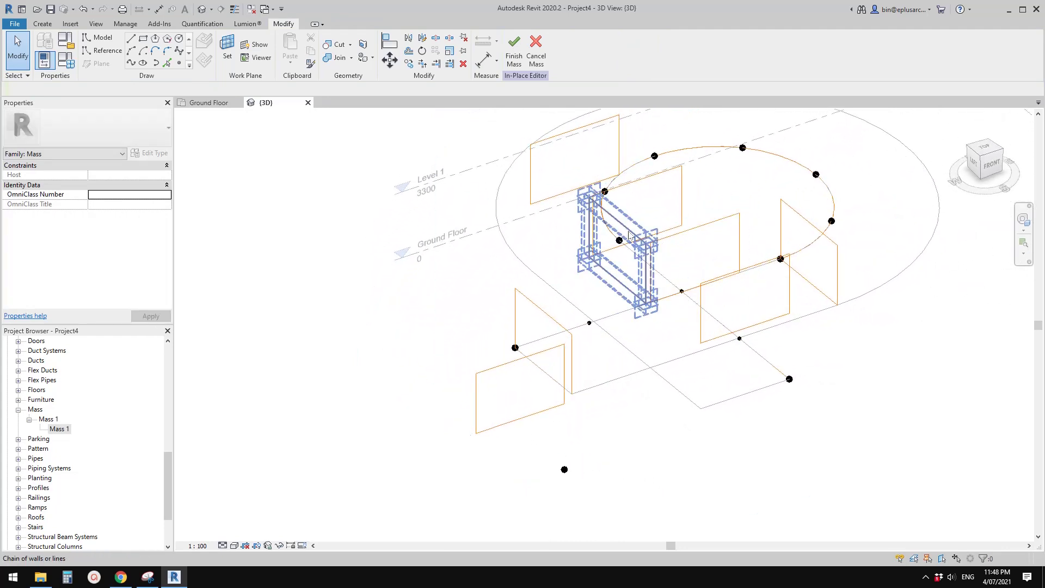
pyautogui.click(628, 235)
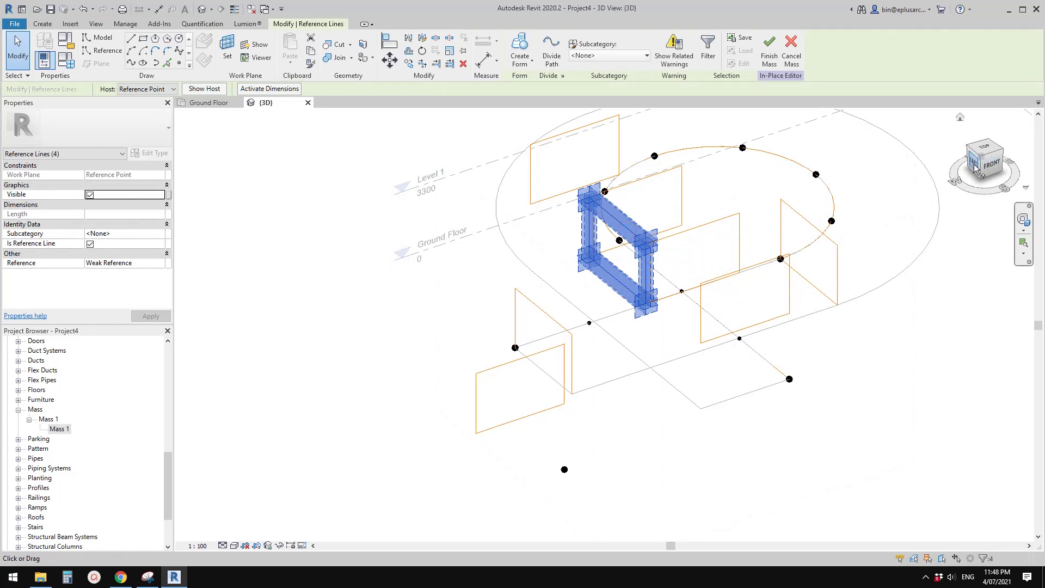
pyautogui.click(975, 170)
pyautogui.press('m')
pyautogui.press('v')
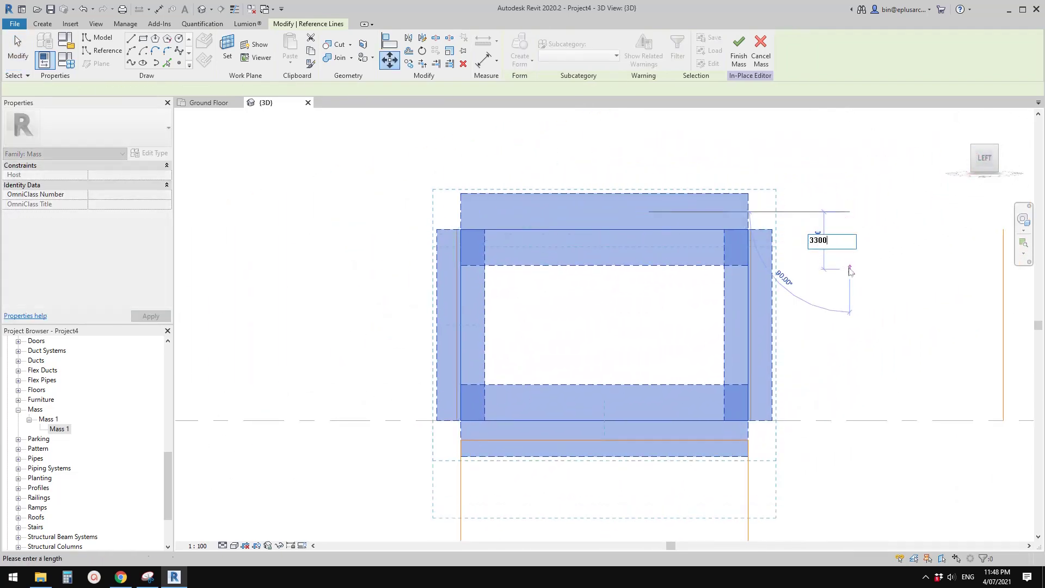
pyautogui.write('3300')
pyautogui.press('Return')
pyautogui.press('Escape')
# - Move the remaining spare rectangle down 3300 mm onto its reference point, working in the front view
pyautogui.keyDown('shift'); pyautogui.moveTo(753, 311); pyautogui.dragTo(609, 417, button='middle'); pyautogui.keyUp('shift')
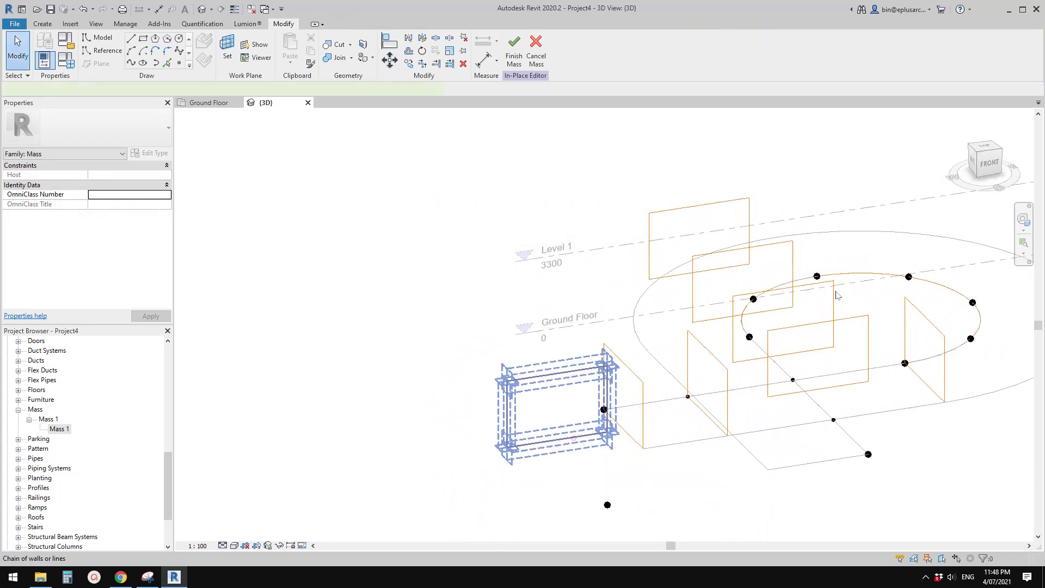
pyautogui.click(988, 163)
pyautogui.press('m')
pyautogui.press('v')
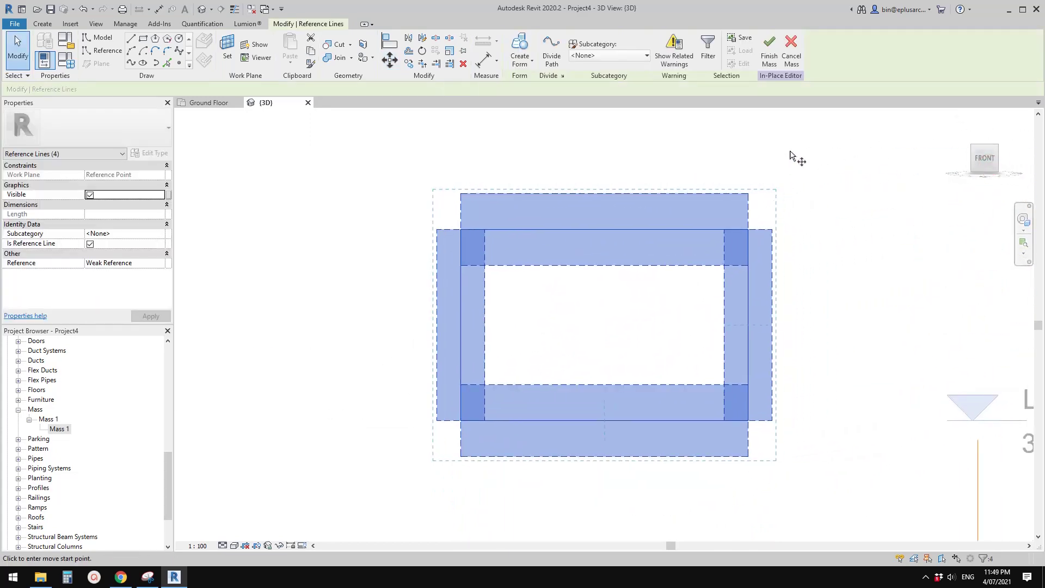
pyautogui.click(790, 151)
pyautogui.write('3300')
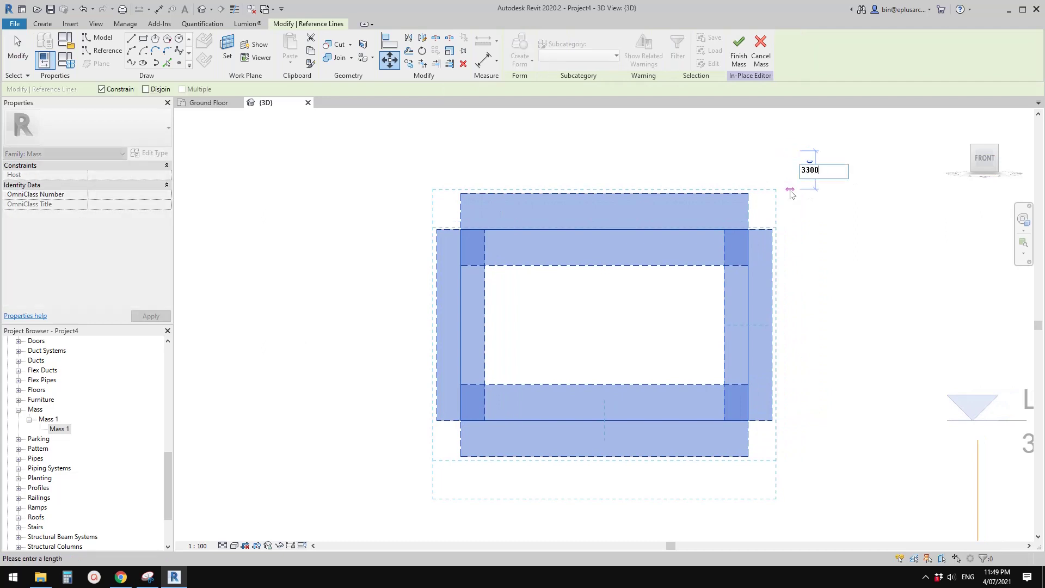
pyautogui.press('Return')
pyautogui.scroll(-5, 764, 277)
pyautogui.keyDown('shift'); pyautogui.moveTo(763, 277); pyautogui.dragTo(777, 341, button='middle'); pyautogui.keyUp('shift')
pyautogui.scroll(3, 777, 340)
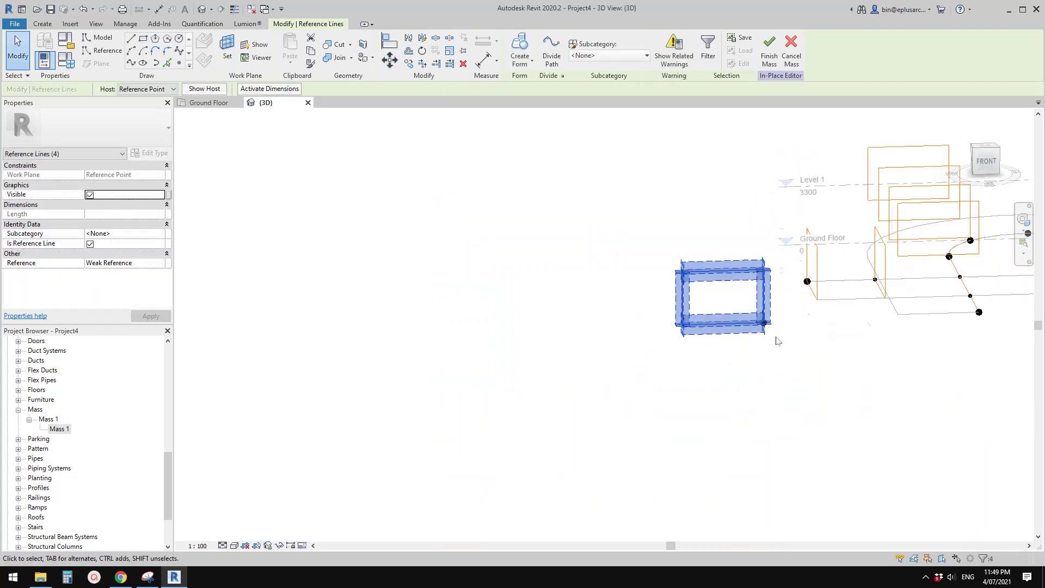
# - Re-host the spare rectangle's reference point onto the spline's horizontal leg just beside the crossing
pyautogui.click(737, 289)
pyautogui.click(761, 319)
pyautogui.moveTo(846, 296); pyautogui.dragTo(788, 313, button='middle')
pyautogui.keyDown('shift'); pyautogui.moveTo(729, 204); pyautogui.dragTo(728, 247, button='middle'); pyautogui.keyUp('shift')
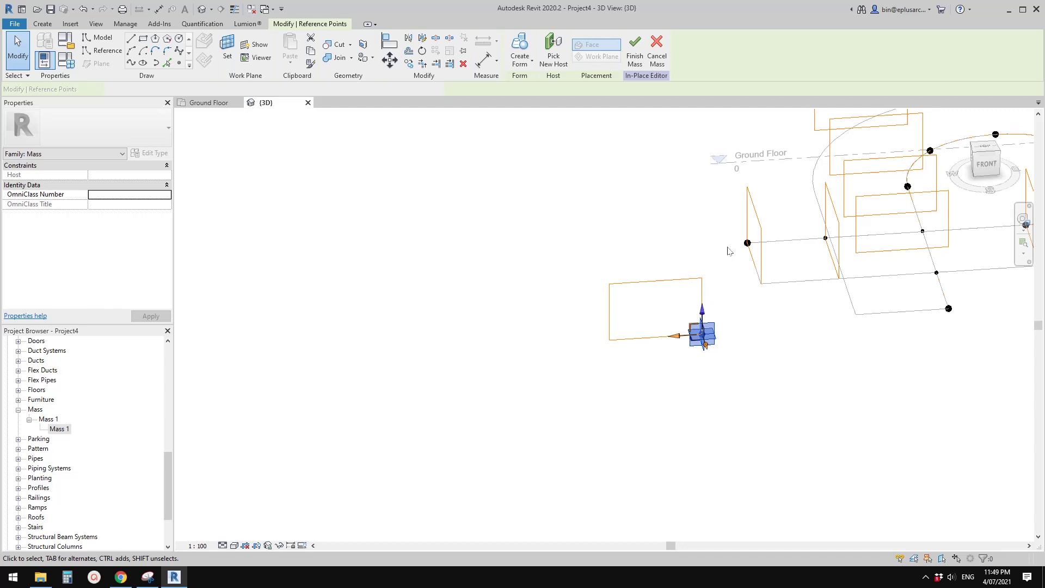
pyautogui.click(553, 52)
pyautogui.moveTo(900, 293); pyautogui.dragTo(745, 362, button='middle')
pyautogui.scroll(4, 903, 349)
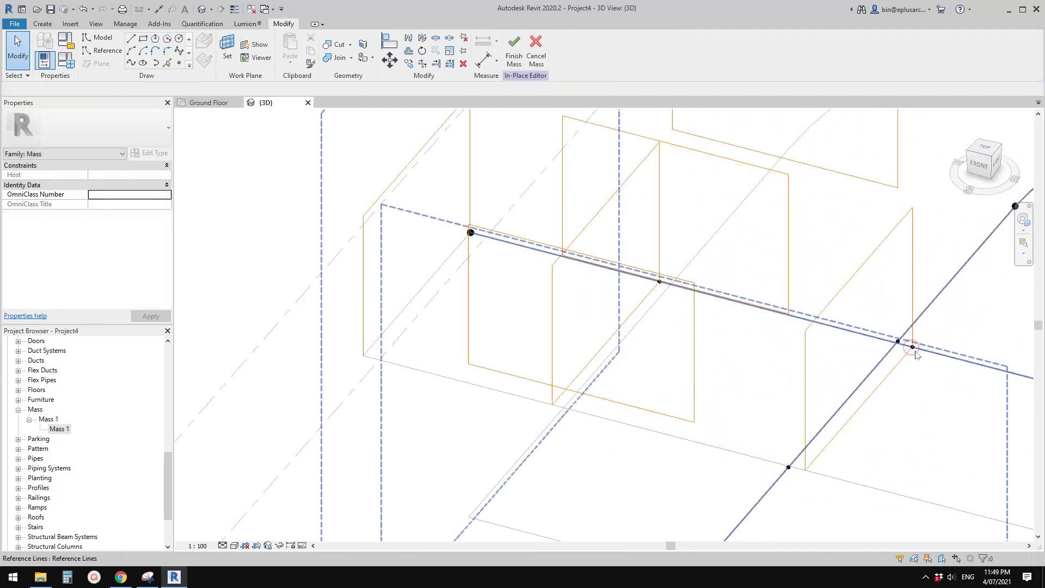
pyautogui.click(915, 349)
# - Slide the hosted point along the horizontal leg to the spline's self-crossing, at normalized curve parameter 0.168137
pyautogui.click(915, 350)
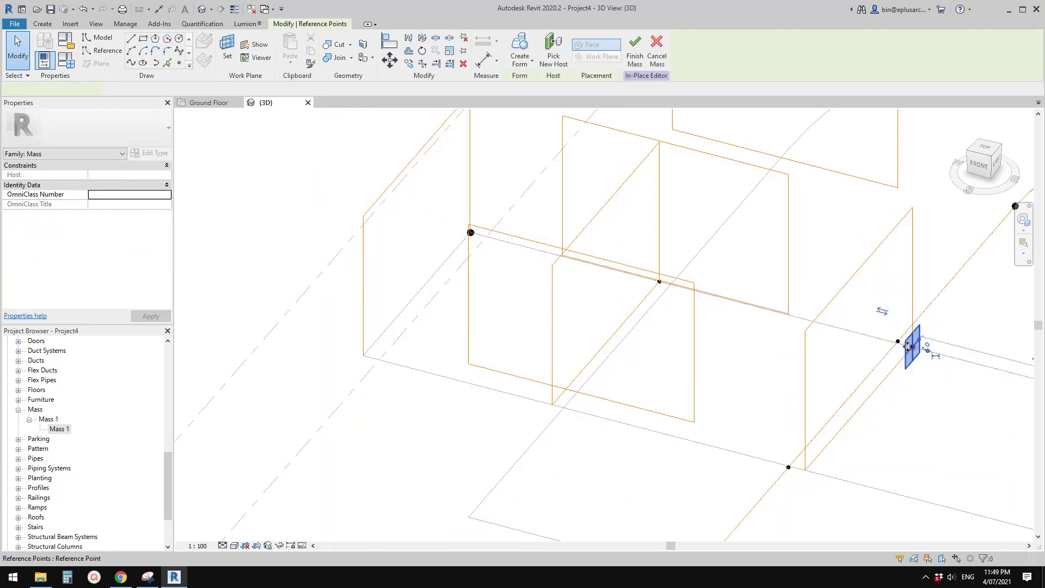
pyautogui.click(908, 346)
pyautogui.moveTo(903, 341)
pyautogui.mouseDown()
pyautogui.moveTo(893, 345)
pyautogui.moveTo(902, 344)
pyautogui.mouseUp()
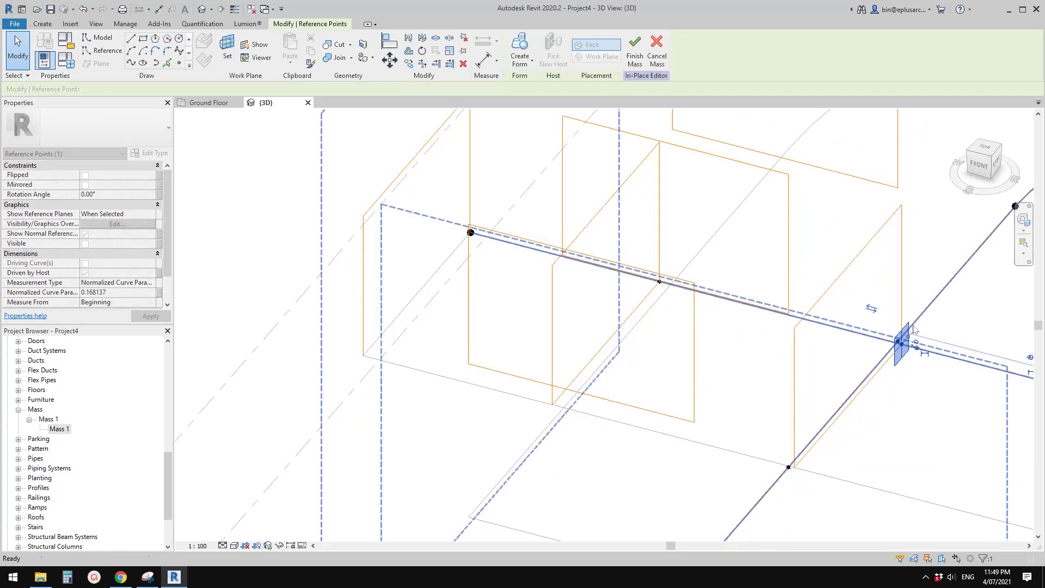
pyautogui.click(891, 337)
# - Select all eight rectangle profiles together with the spline path and create a solid form from them
pyautogui.scroll(-5, 891, 336)
pyautogui.keyDown('shift'); pyautogui.moveTo(891, 337); pyautogui.dragTo(767, 107, button='middle'); pyautogui.keyUp('shift')
pyautogui.keyDown('shift'); pyautogui.moveTo(863, 114); pyautogui.dragTo(803, 256, button='middle'); pyautogui.keyUp('shift')
pyautogui.click(782, 215)
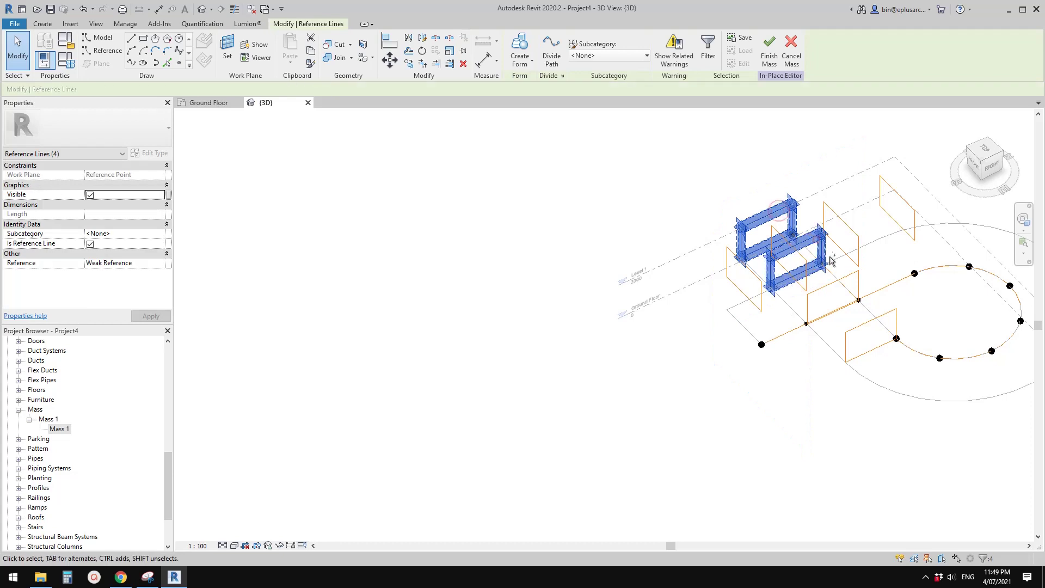
pyautogui.keyDown('ctrl'); pyautogui.click(847, 286); pyautogui.keyUp('ctrl')
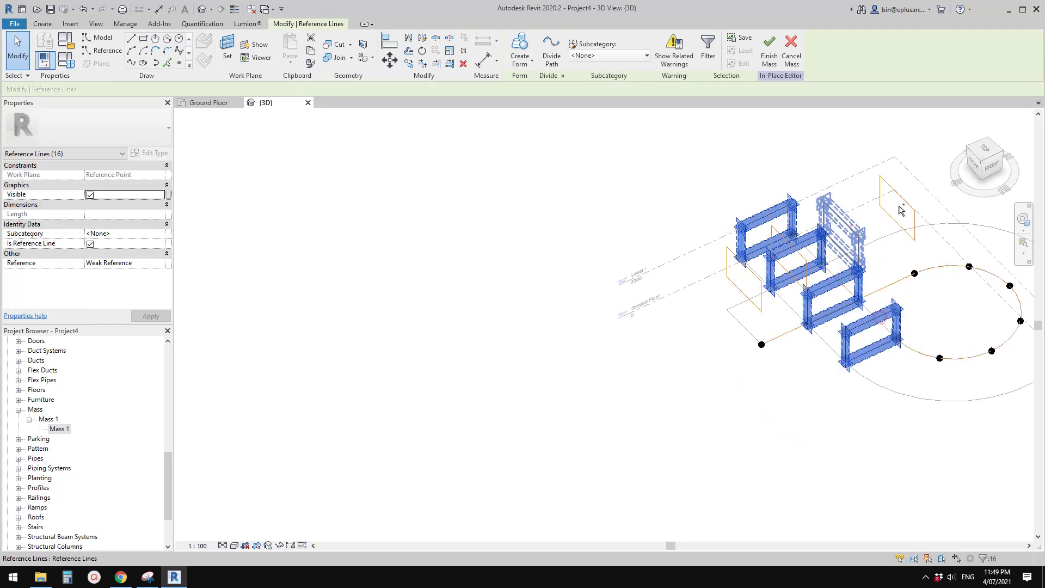
pyautogui.keyDown('ctrl'); pyautogui.click(759, 276); pyautogui.keyUp('ctrl')
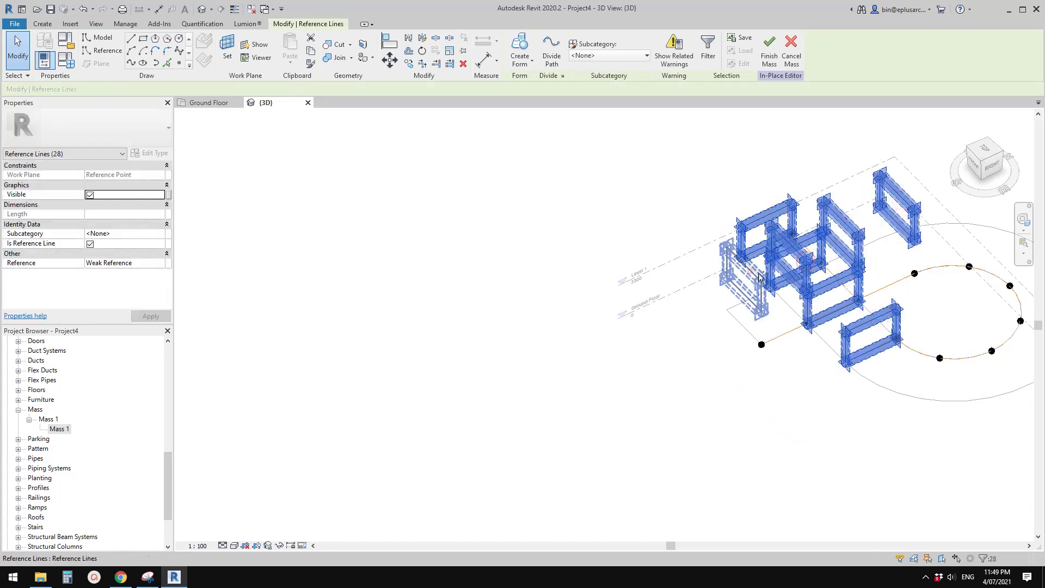
pyautogui.keyDown('ctrl'); pyautogui.click(887, 287); pyautogui.keyUp('ctrl')
pyautogui.moveTo(887, 287); pyautogui.dragTo(843, 309, button='middle')
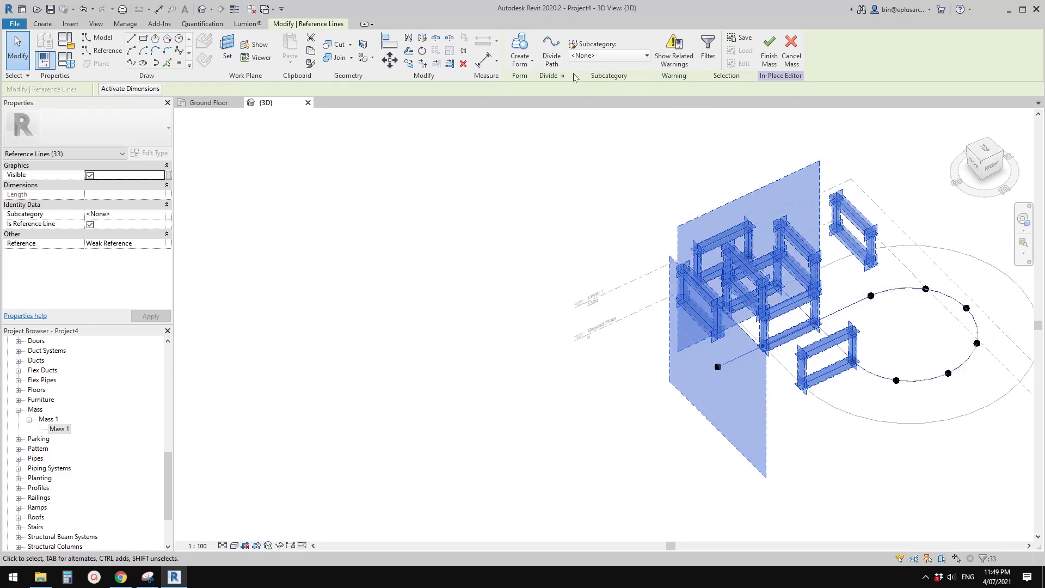
pyautogui.click(520, 49)
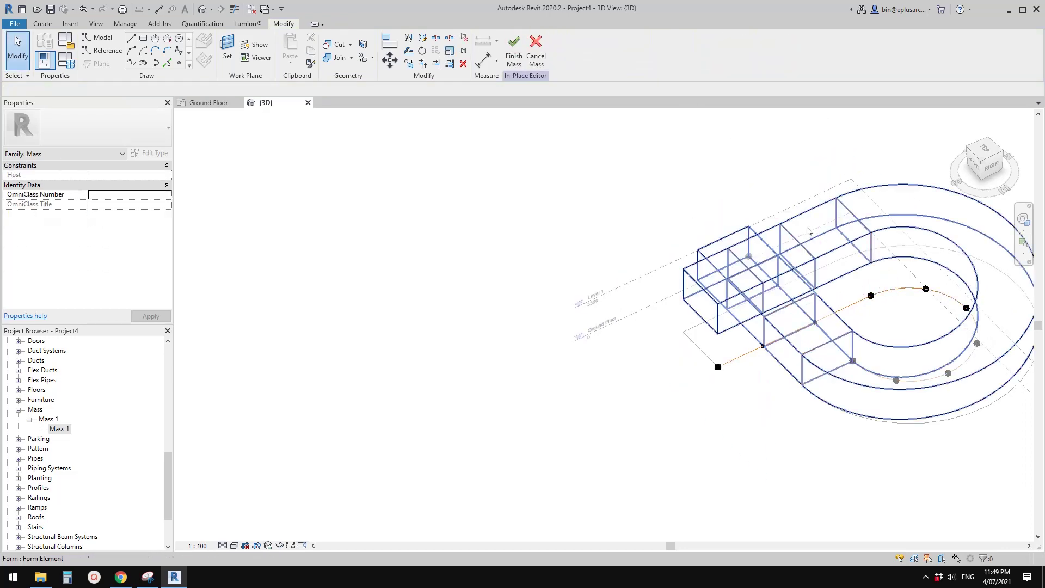
# - Examine the looping form from the front, right and above, checking the rise and the level overlap at the crossing
pyautogui.moveTo(858, 349); pyautogui.dragTo(846, 138, button='middle')
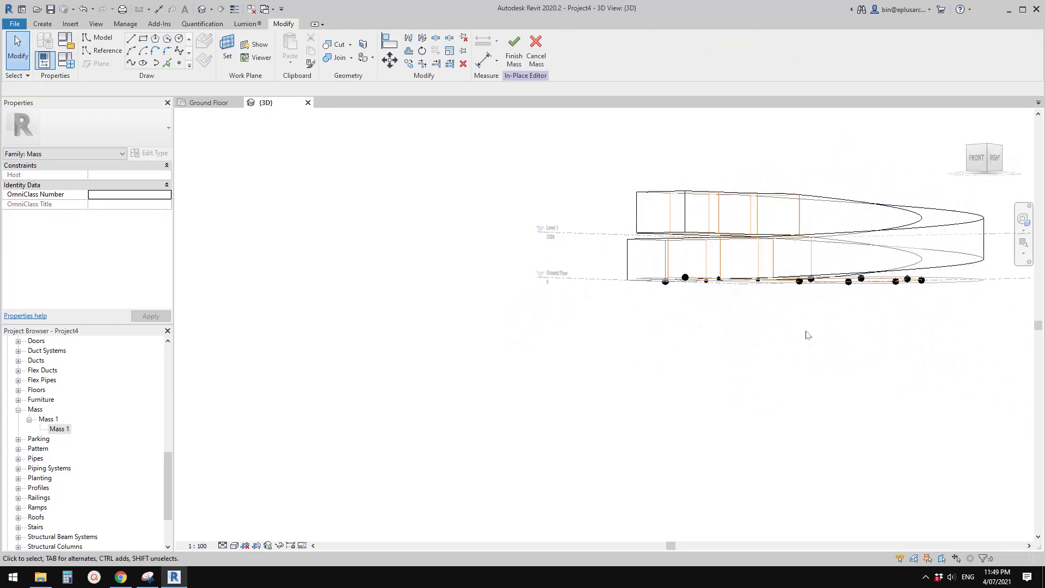
pyautogui.keyDown('shift'); pyautogui.moveTo(807, 335); pyautogui.dragTo(868, 310, button='middle'); pyautogui.keyUp('shift')
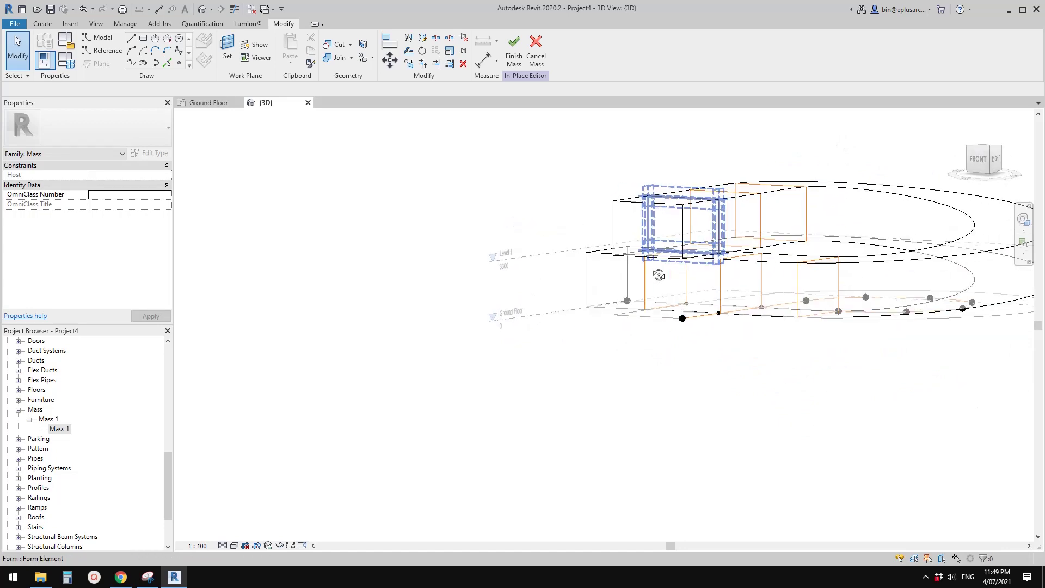
pyautogui.scroll(2, 699, 180)
pyautogui.keyDown('shift'); pyautogui.moveTo(770, 228); pyautogui.dragTo(642, 203, button='middle'); pyautogui.keyUp('shift')
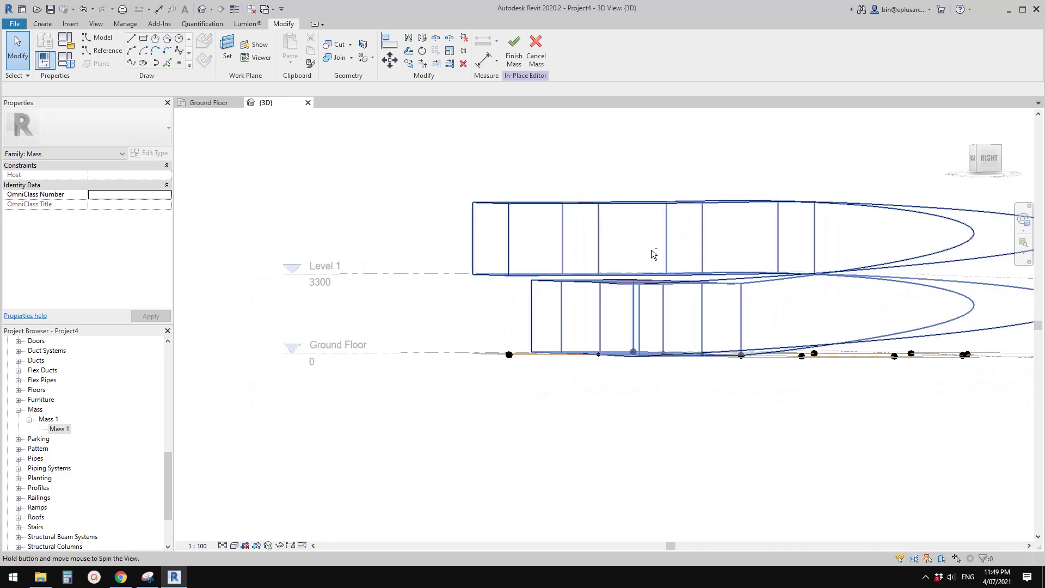
pyautogui.keyDown('shift'); pyautogui.moveTo(653, 255); pyautogui.dragTo(669, 214, button='middle'); pyautogui.keyUp('shift')
pyautogui.click(869, 274)
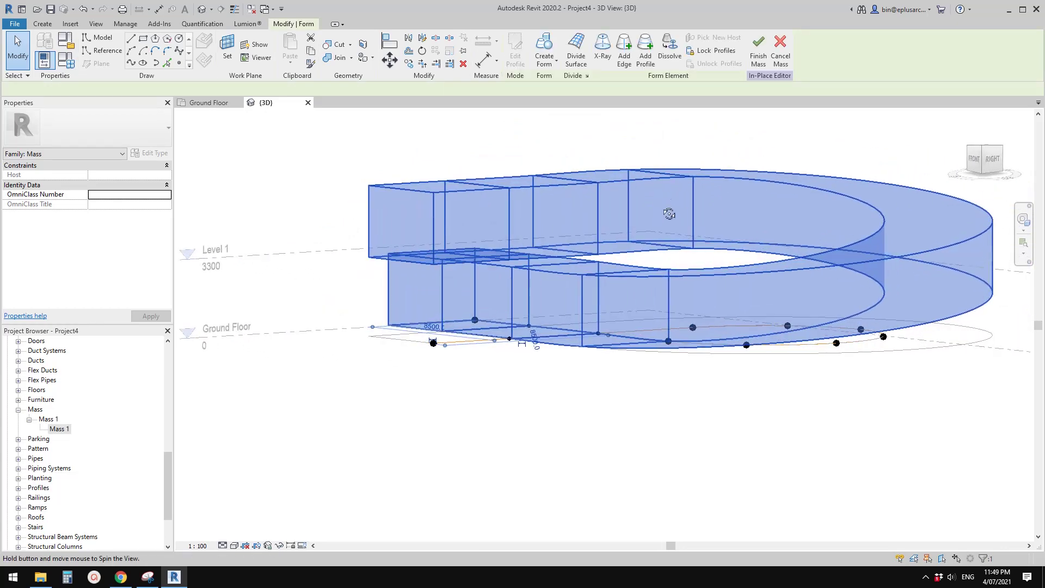
pyautogui.keyDown('shift'); pyautogui.moveTo(898, 203); pyautogui.dragTo(732, 173, button='middle'); pyautogui.keyUp('shift')
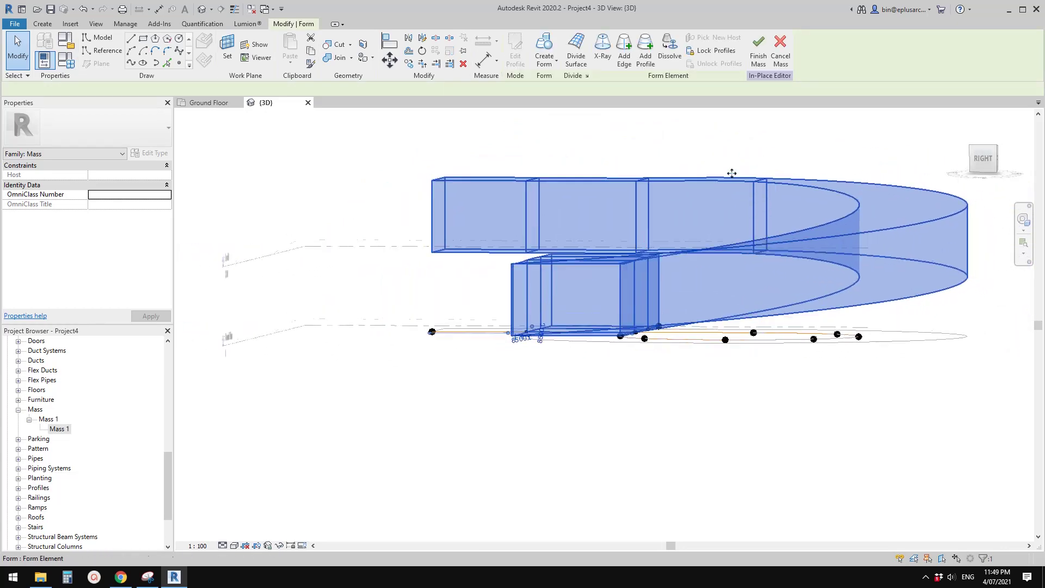
pyautogui.keyDown('shift'); pyautogui.moveTo(656, 179); pyautogui.dragTo(686, 194, button='middle'); pyautogui.keyUp('shift')
pyautogui.press('Escape')
pyautogui.scroll(1, 715, 203)
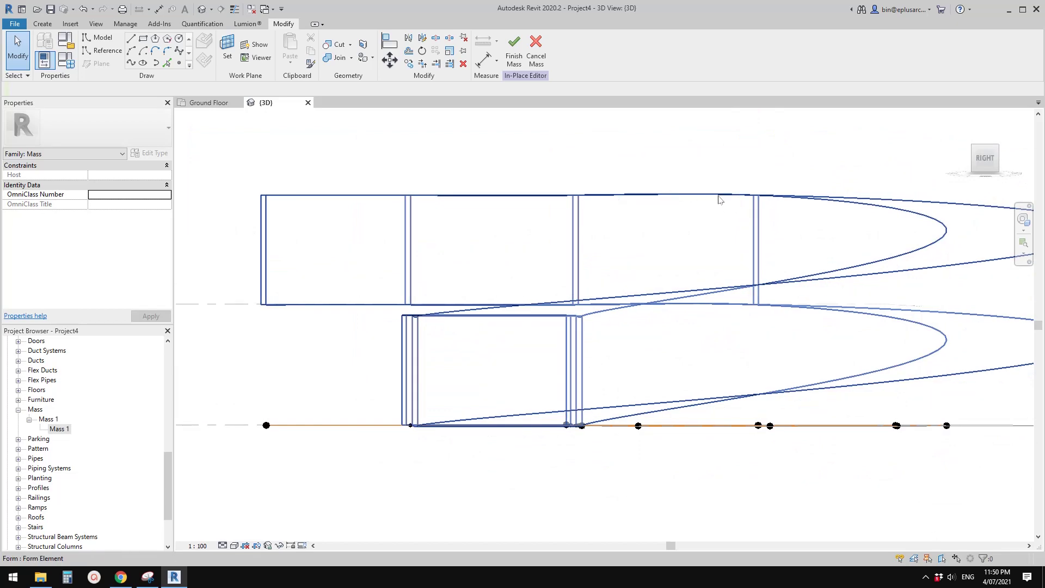
pyautogui.keyDown('shift'); pyautogui.moveTo(758, 210); pyautogui.dragTo(742, 174, button='middle'); pyautogui.keyUp('shift')
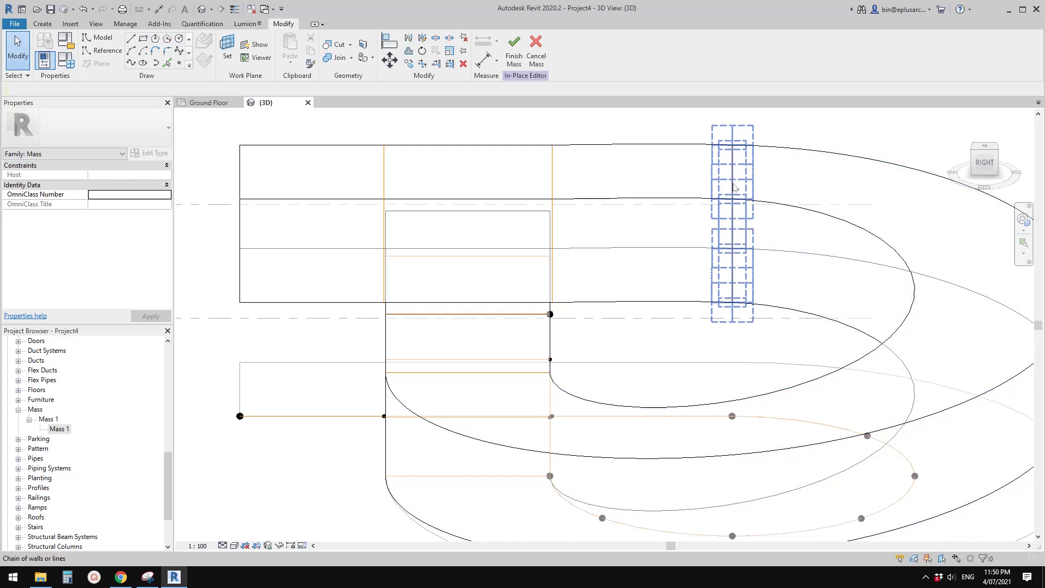
pyautogui.scroll(-2, 736, 202)
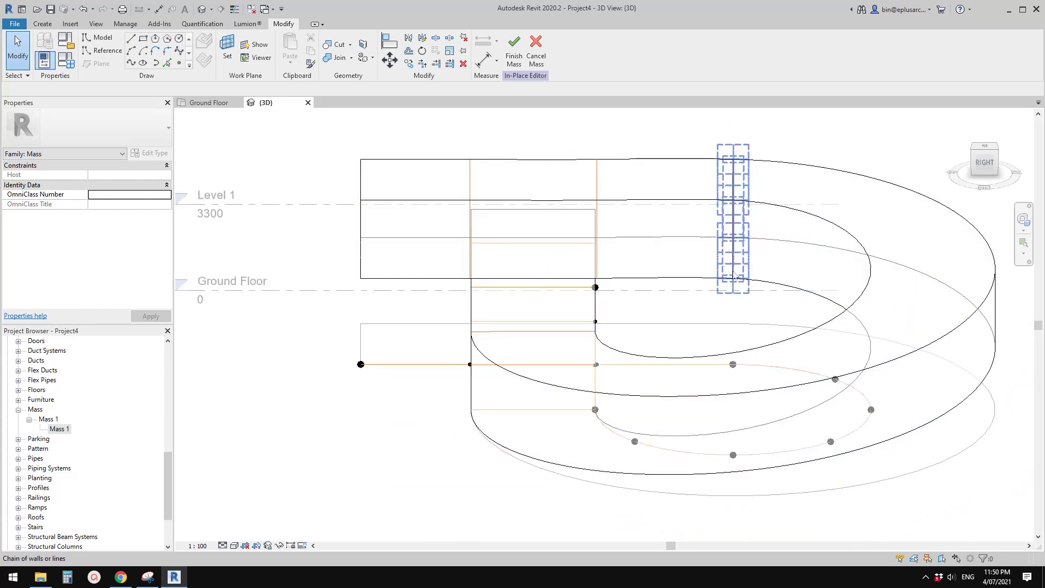
pyautogui.keyDown('shift'); pyautogui.moveTo(748, 279); pyautogui.dragTo(739, 368, button='middle'); pyautogui.keyUp('shift')
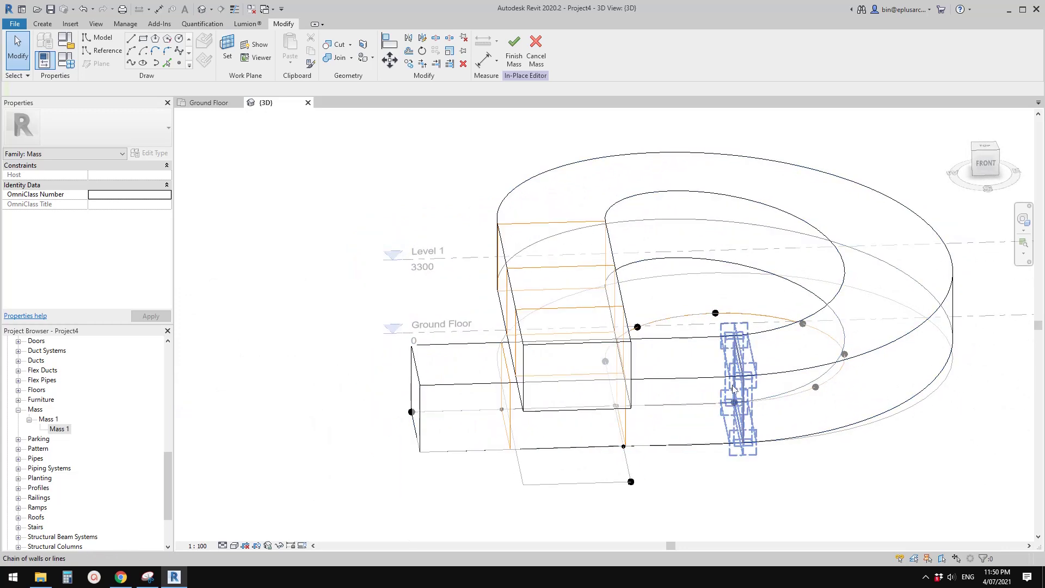
pyautogui.keyDown('shift'); pyautogui.moveTo(740, 377); pyautogui.dragTo(761, 285, button='middle'); pyautogui.keyUp('shift')
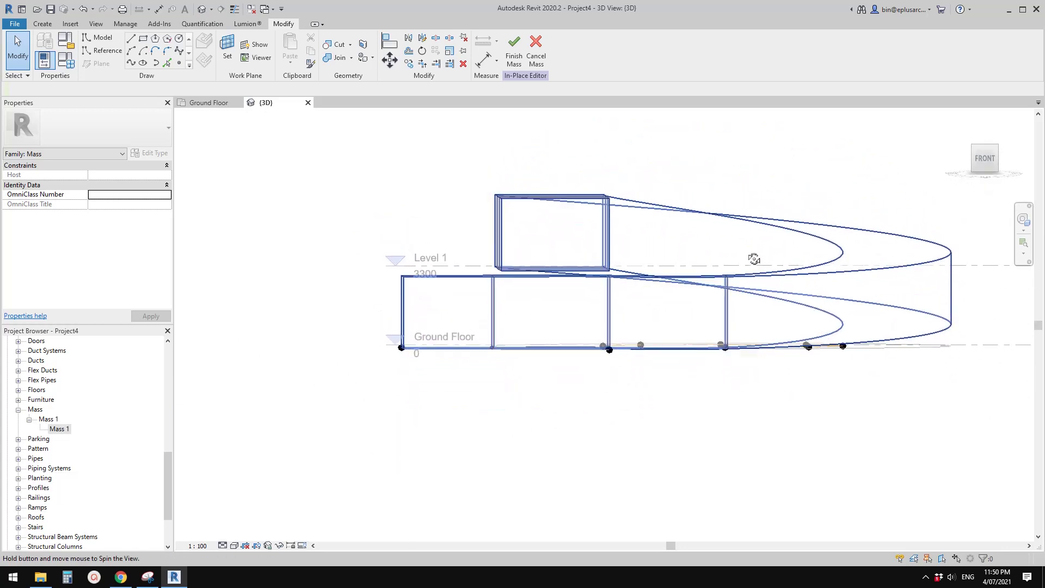
# - Set the 3D view to a shaded display and finish the in-place mass
pyautogui.keyDown('shift'); pyautogui.moveTo(672, 263); pyautogui.dragTo(826, 357, button='middle'); pyautogui.keyUp('shift')
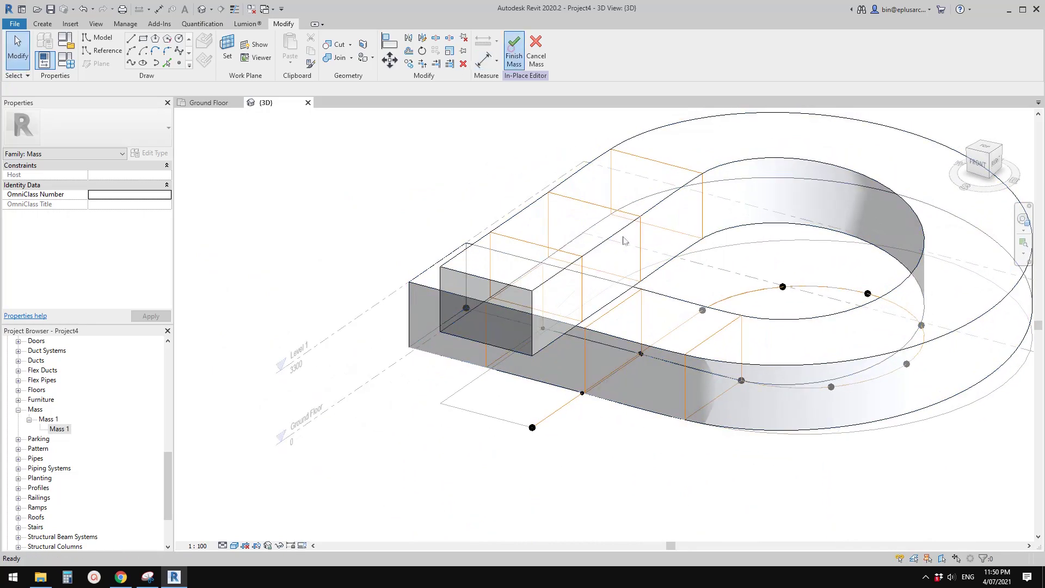
pyautogui.keyDown('shift'); pyautogui.moveTo(625, 296); pyautogui.dragTo(865, 297, button='middle'); pyautogui.keyUp('shift')
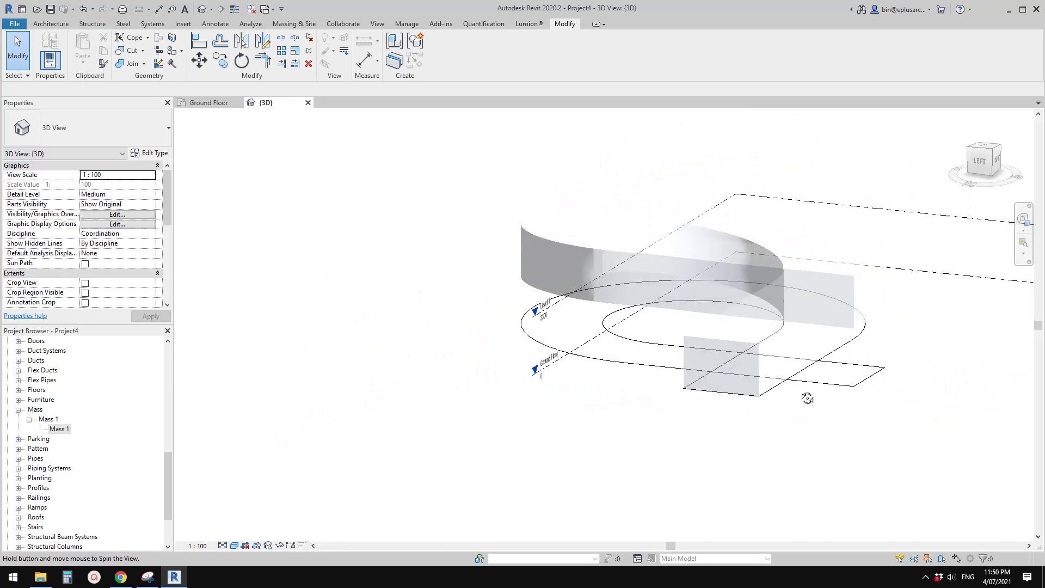
pyautogui.keyDown('shift'); pyautogui.moveTo(660, 426); pyautogui.dragTo(381, 152, button='middle'); pyautogui.keyUp('shift')
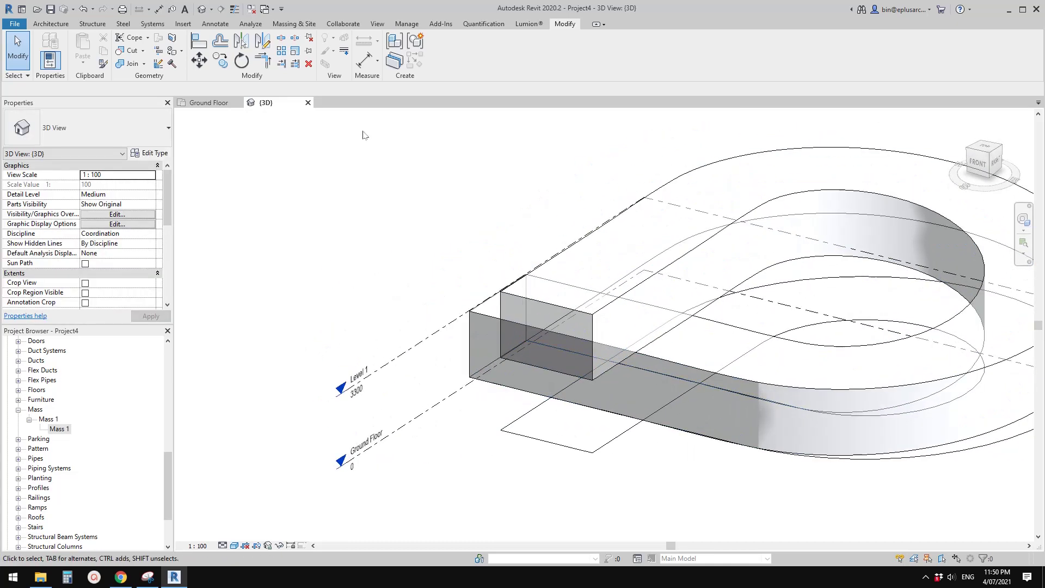
# - Create a Generic - 400mm Basic Roof by face on the top face of the looping mass
pyautogui.click(60, 24)
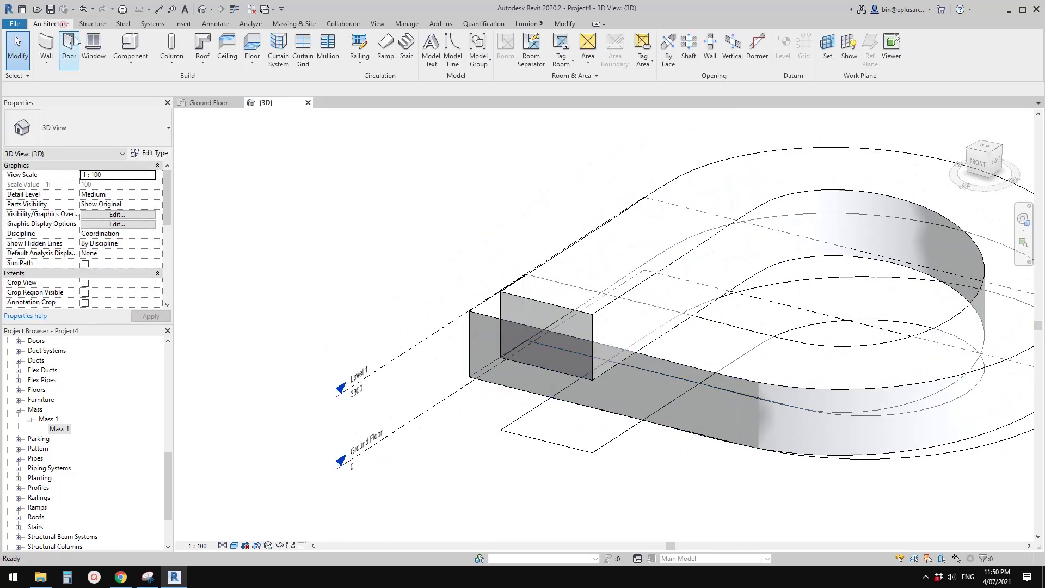
pyautogui.click(204, 62)
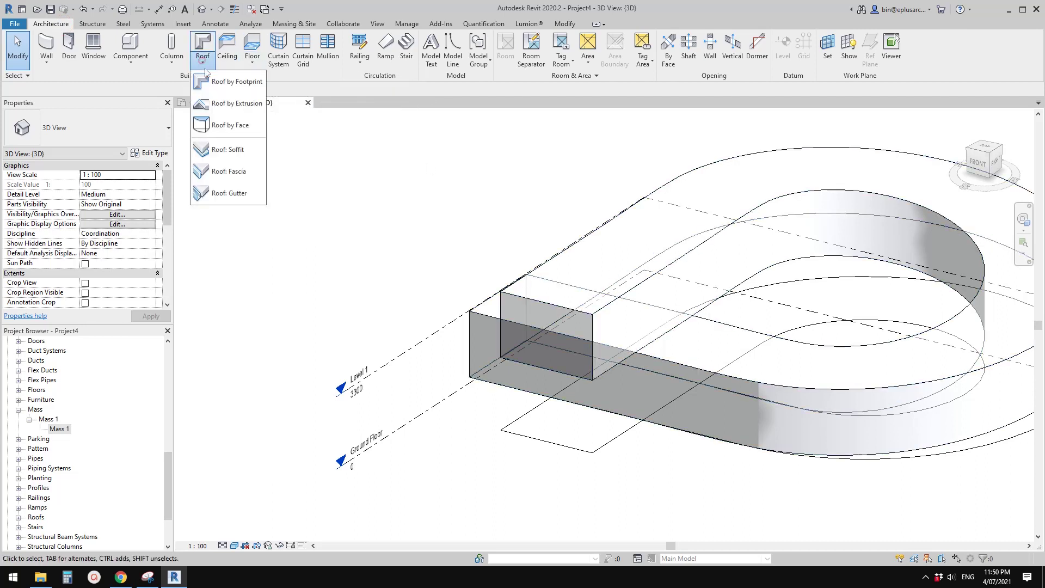
pyautogui.click(224, 128)
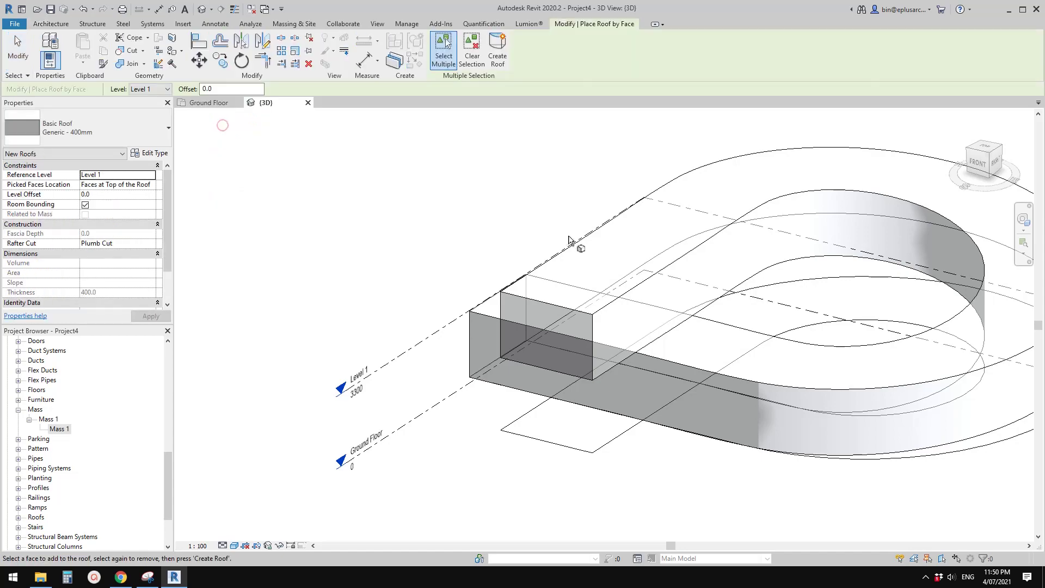
pyautogui.click(617, 243)
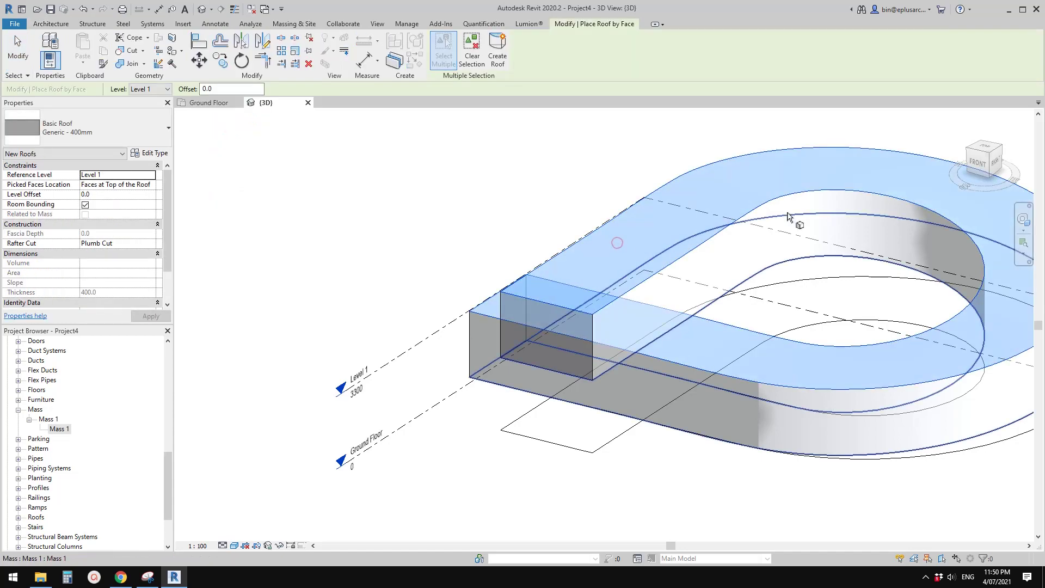
pyautogui.click(495, 57)
pyautogui.press('Escape')
pyautogui.press('Escape')
# - Create a matching Generic - 400mm Basic Roof by face on the mass's underside, with its thickness inside the mass
pyautogui.keyDown('shift'); pyautogui.moveTo(639, 186); pyautogui.dragTo(687, 270, button='middle'); pyautogui.keyUp('shift')
pyautogui.moveTo(731, 372); pyautogui.dragTo(659, 348, button='middle')
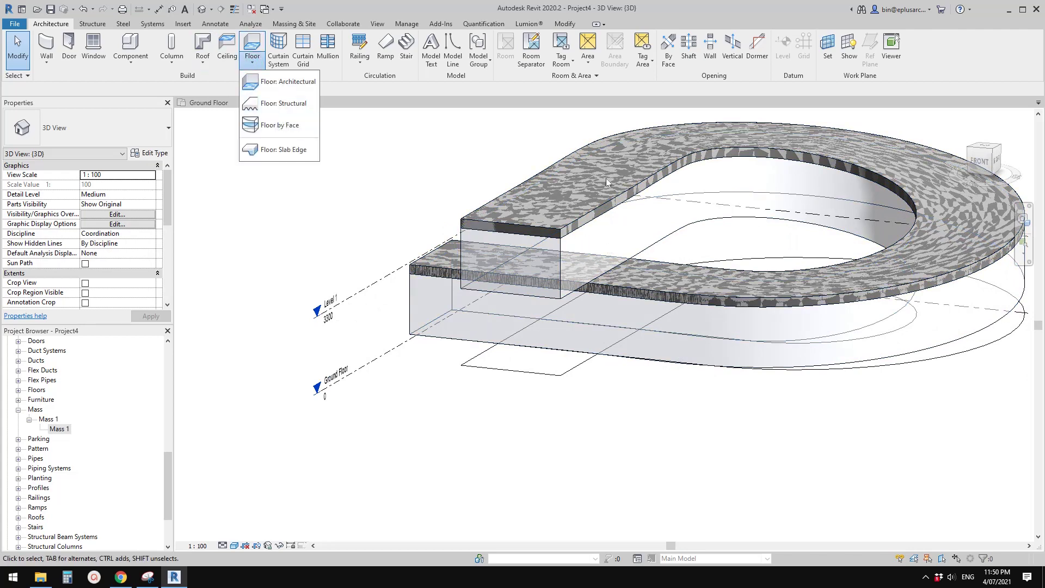
pyautogui.click(556, 227)
pyautogui.keyDown('shift'); pyautogui.moveTo(544, 225); pyautogui.dragTo(676, 98, button='middle'); pyautogui.keyUp('shift')
pyautogui.press('c')
pyautogui.press('s')
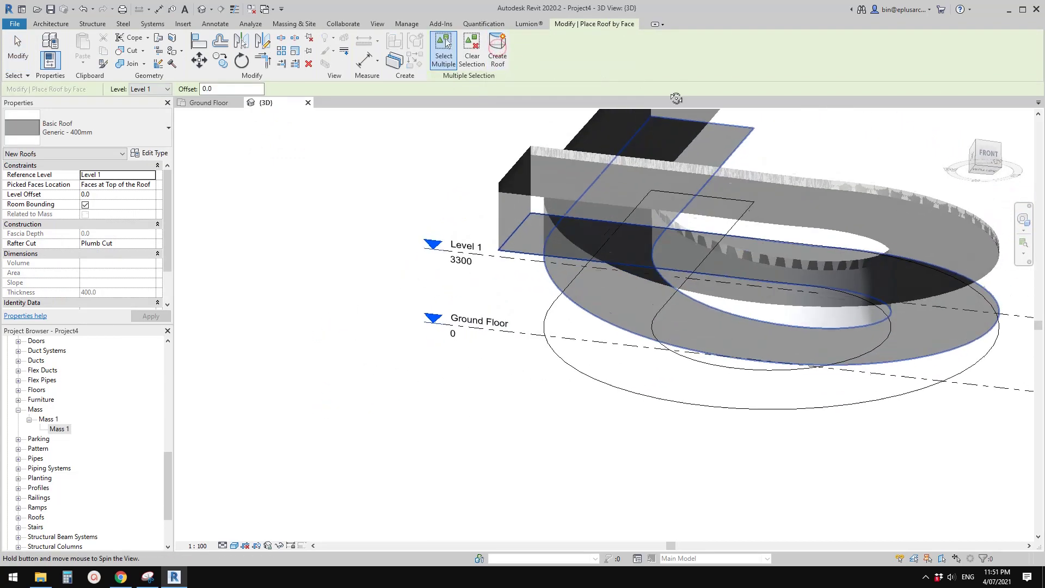
pyautogui.click(536, 223)
pyautogui.keyDown('shift'); pyautogui.moveTo(456, 108); pyautogui.dragTo(464, 111, button='middle'); pyautogui.keyUp('shift')
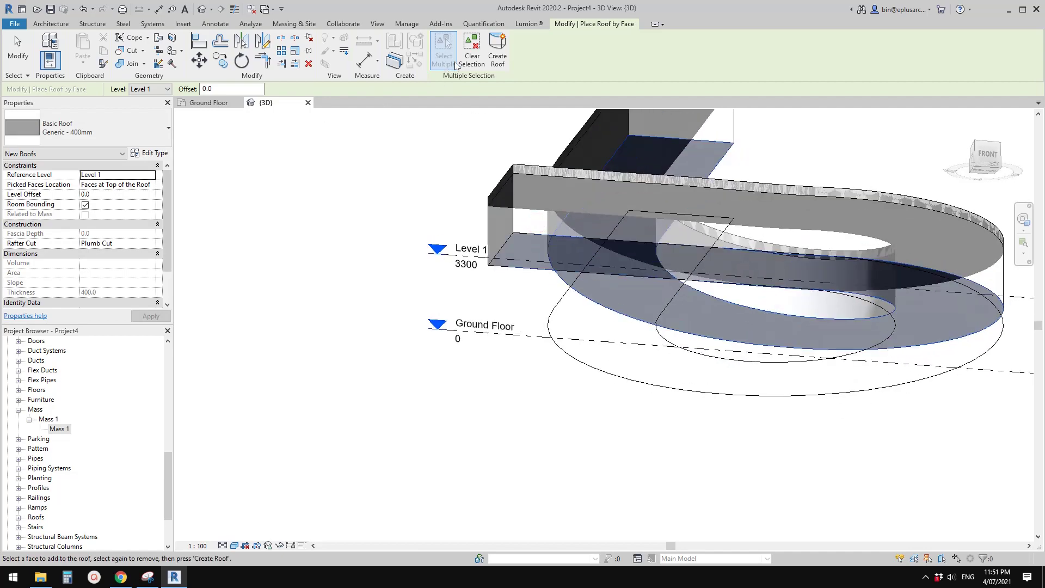
pyautogui.press('Escape')
pyautogui.press('Escape')
pyautogui.scroll(-1, 781, 199)
pyautogui.keyDown('shift'); pyautogui.moveTo(781, 198); pyautogui.dragTo(685, 159, button='middle'); pyautogui.keyUp('shift')
pyautogui.click(621, 154)
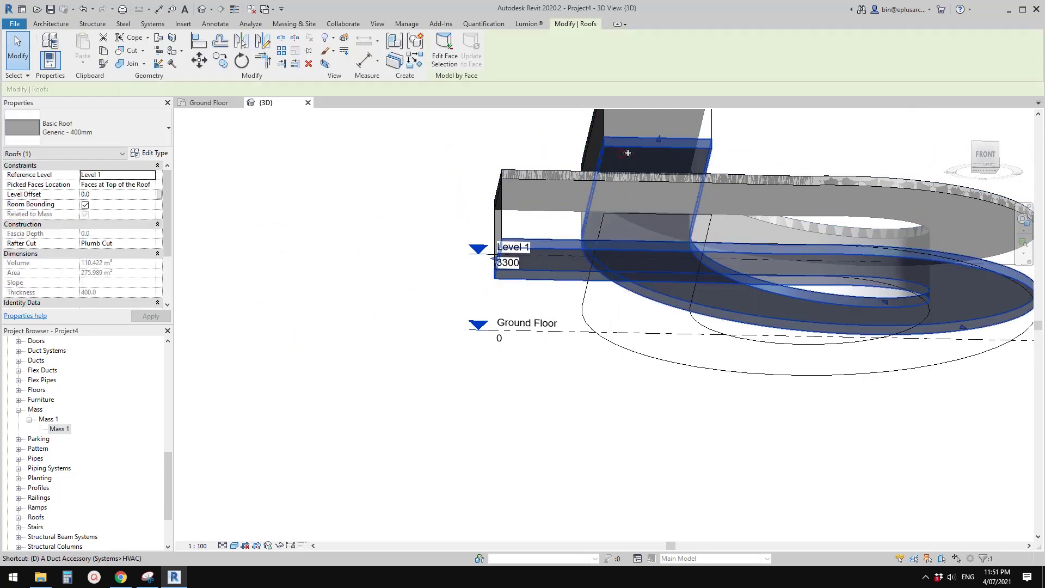
pyautogui.press('Delete')
# - Create a Double brick - 270 wall by face along the outer side face of the looping mass
pyautogui.click(47, 68)
pyautogui.click(74, 81)
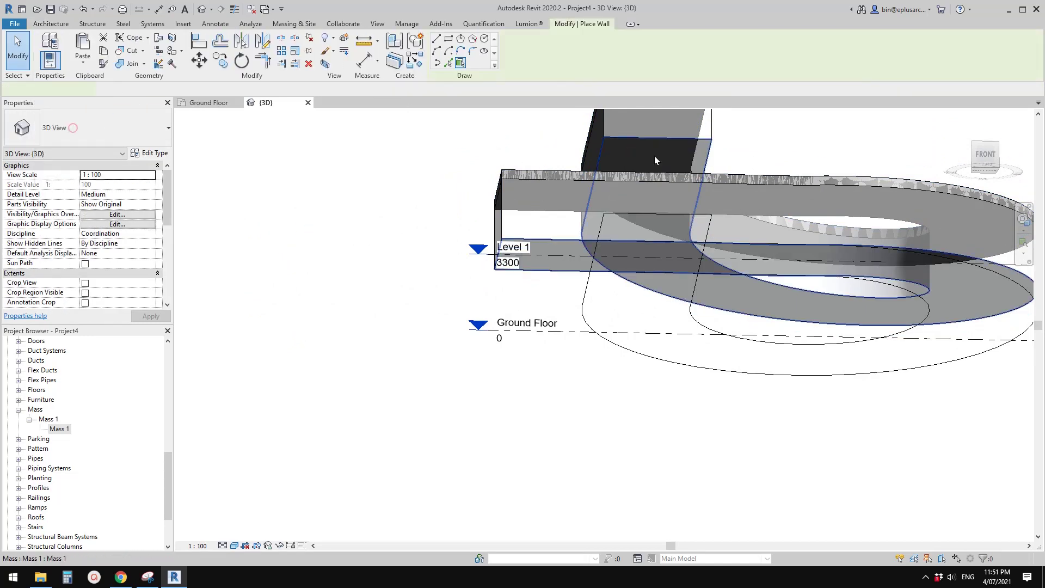
pyautogui.keyDown('shift'); pyautogui.moveTo(688, 225); pyautogui.dragTo(725, 283, button='middle'); pyautogui.keyUp('shift')
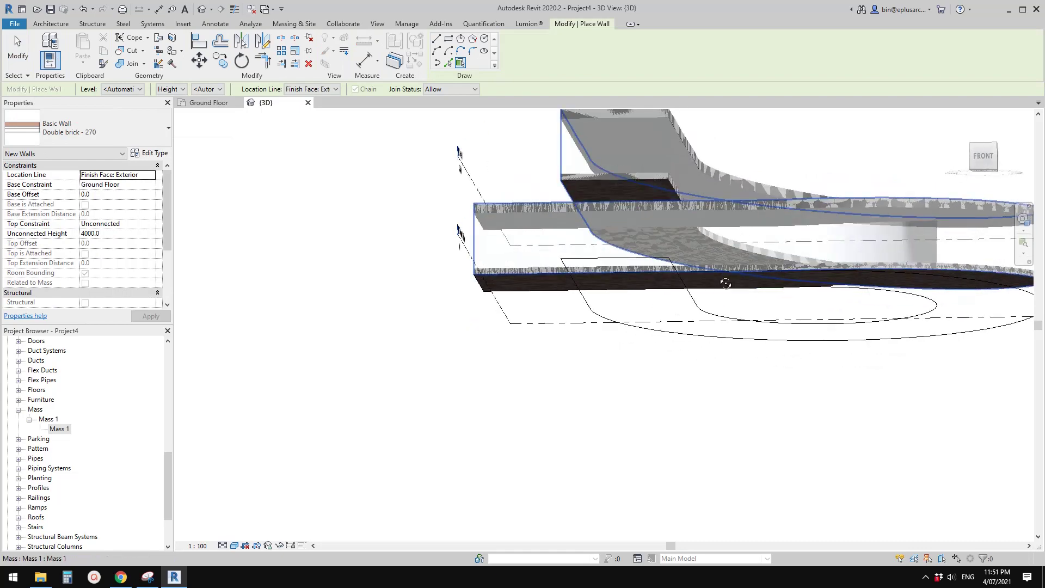
pyautogui.keyDown('shift'); pyautogui.moveTo(631, 205); pyautogui.dragTo(605, 222, button='middle'); pyautogui.keyUp('shift')
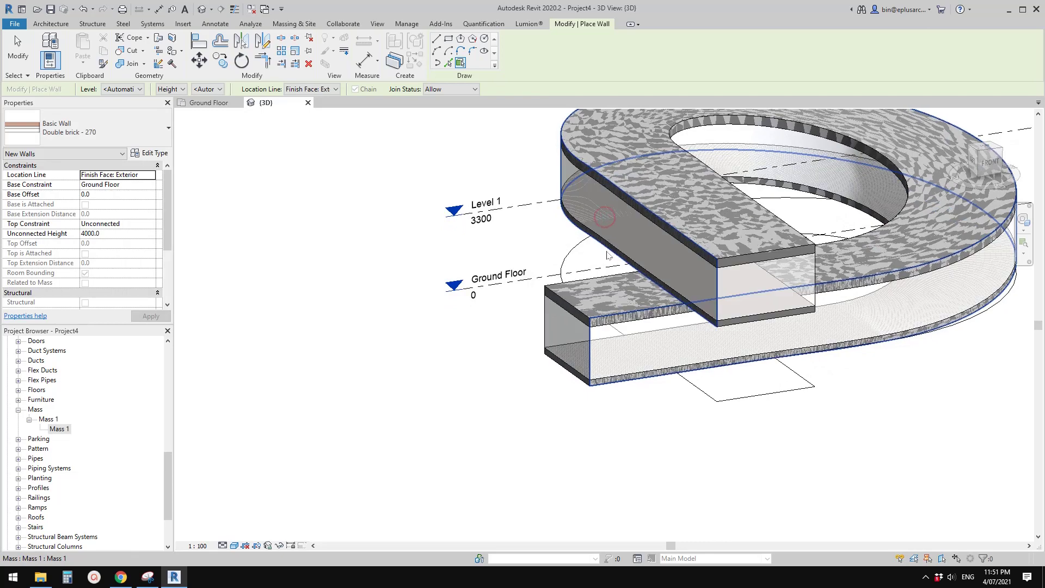
pyautogui.keyDown('shift'); pyautogui.moveTo(709, 278); pyautogui.dragTo(555, 275, button='middle'); pyautogui.keyUp('shift')
pyautogui.scroll(1, 555, 275)
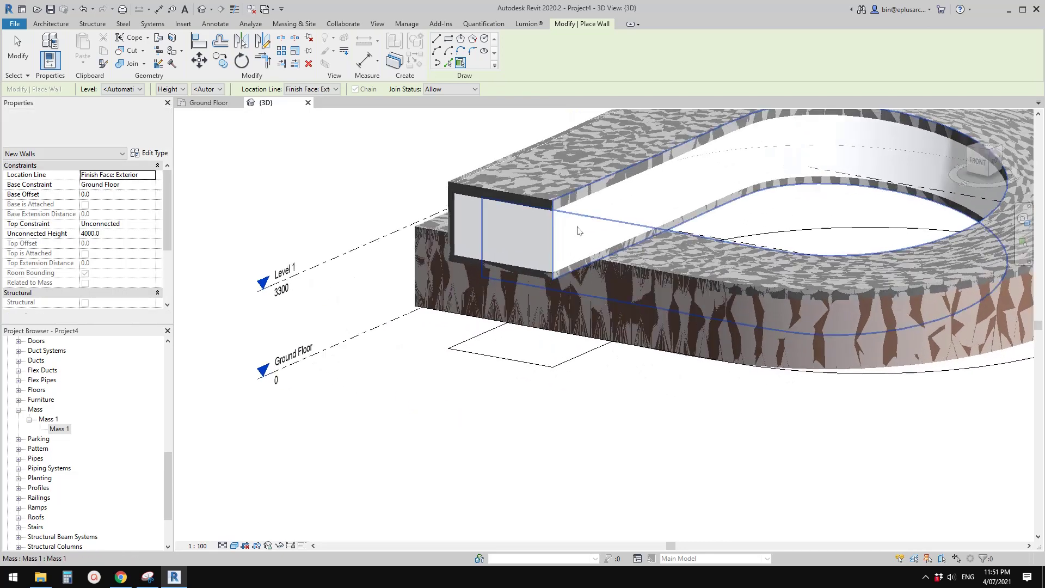
# - Create a Double brick - 270 wall by face along the inner side face of the loop
pyautogui.moveTo(610, 232); pyautogui.dragTo(586, 268, button='middle')
pyautogui.moveTo(641, 243); pyautogui.dragTo(686, 215, button='middle')
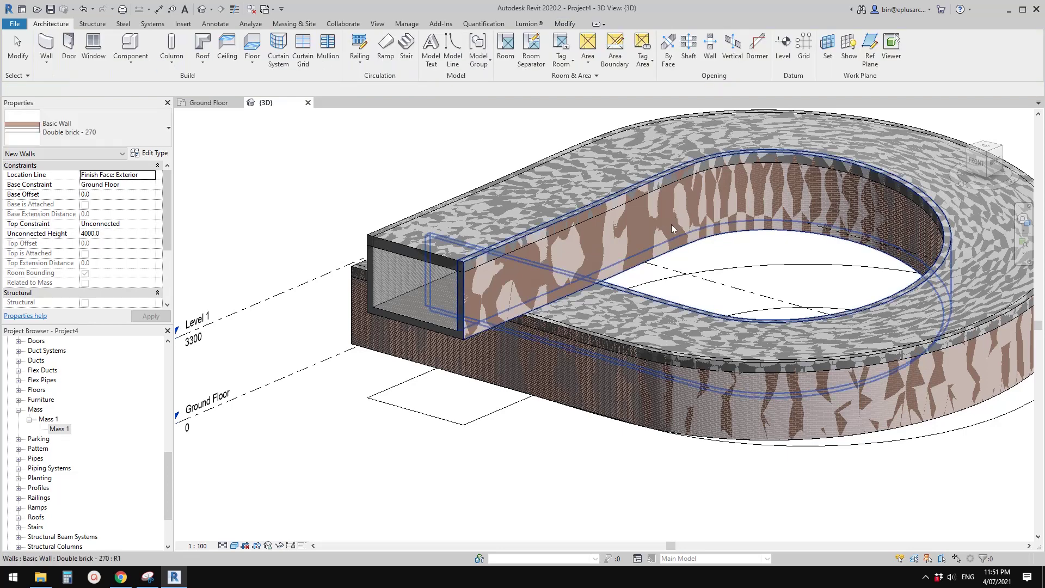
pyautogui.press('Escape')
# - Try to change the inner face wall to the Storefront curtain wall type, and delete that wall
pyautogui.click(101, 136)
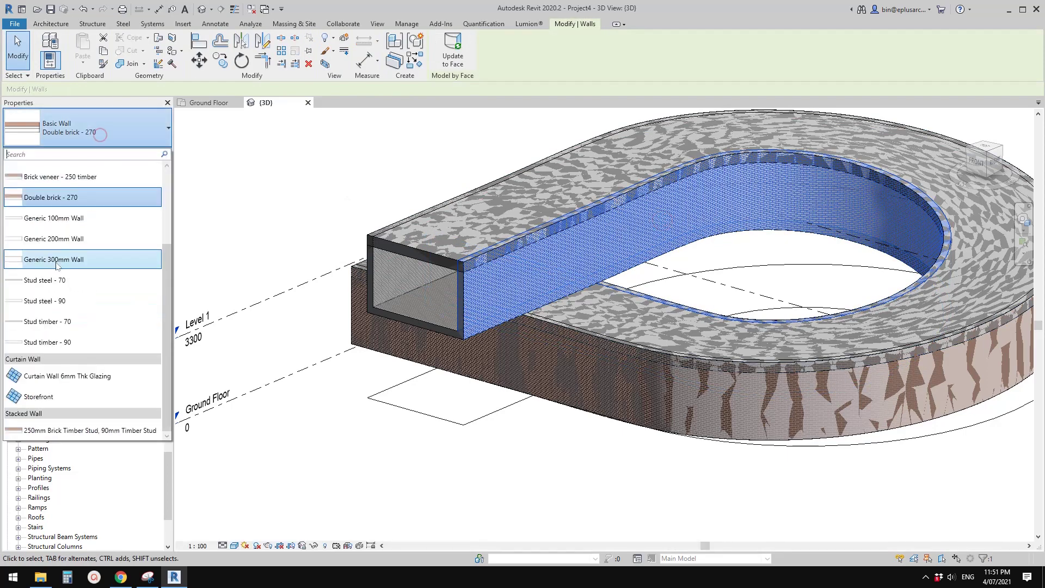
pyautogui.click(44, 394)
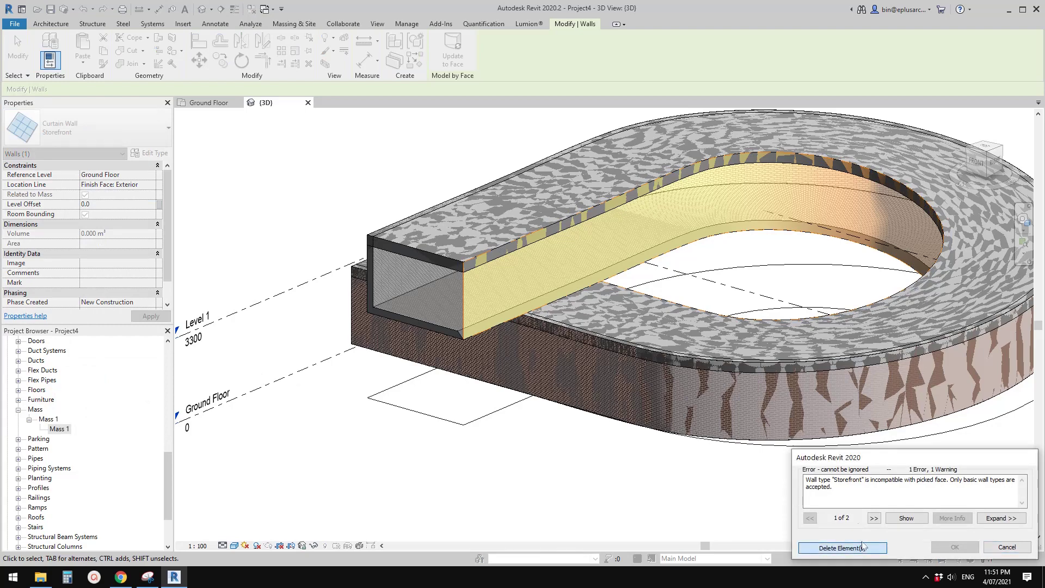
pyautogui.click(842, 548)
# - Create a 1500 x 3000mm Curtain System on the inner side face of the looping mass
pyautogui.scroll(4, 653, 297)
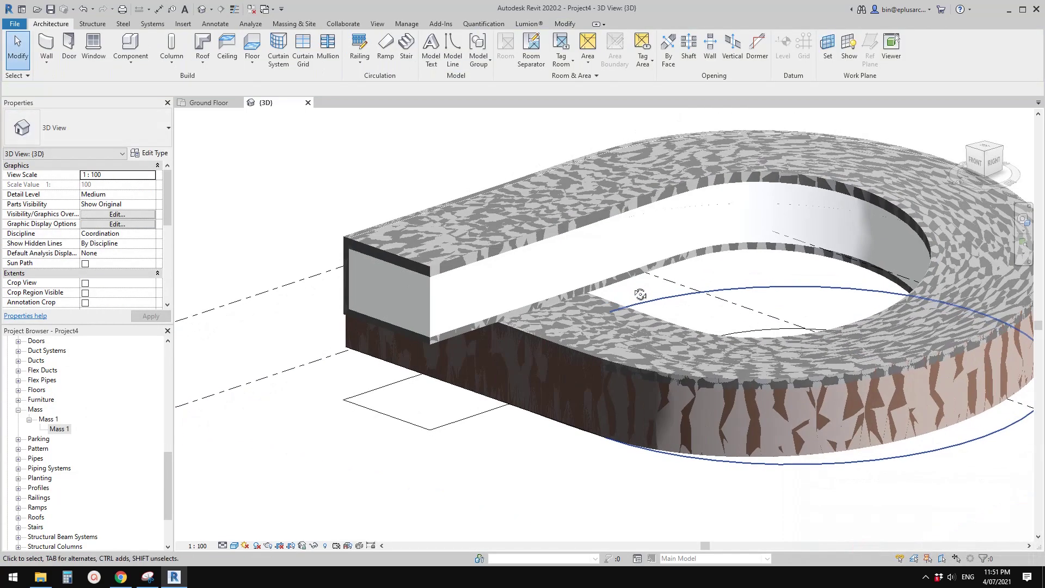
pyautogui.moveTo(623, 283); pyautogui.dragTo(648, 268, button='middle')
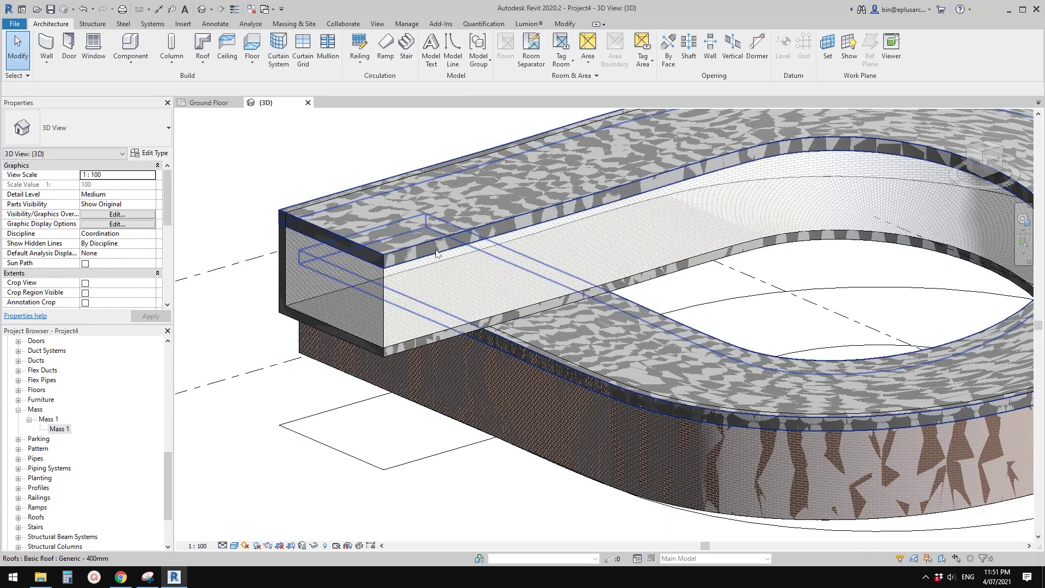
pyautogui.click(280, 49)
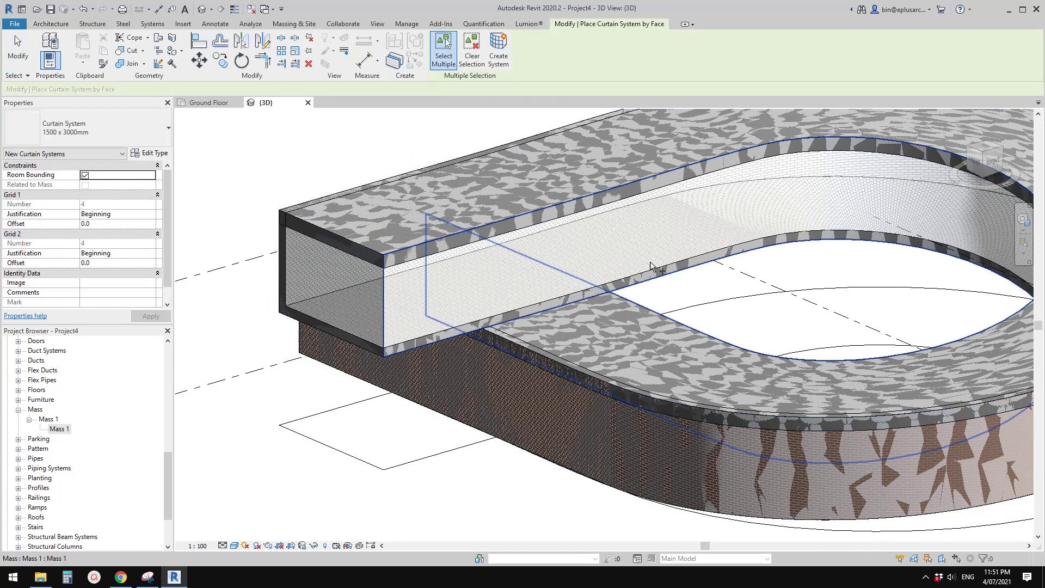
pyautogui.click(649, 235)
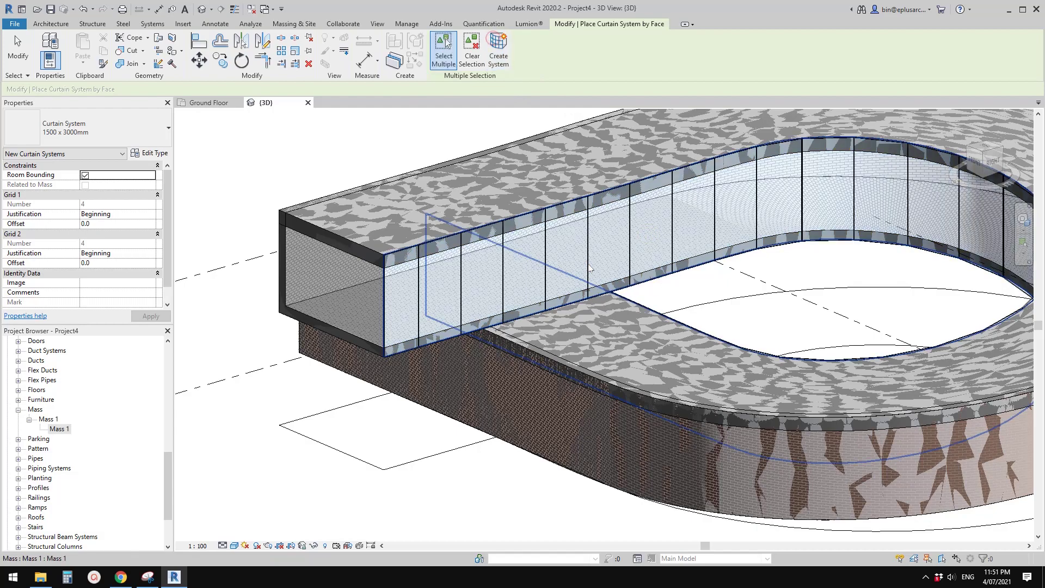
pyautogui.scroll(-1, 617, 292)
pyautogui.keyDown('shift'); pyautogui.moveTo(616, 291); pyautogui.dragTo(708, 274, button='middle'); pyautogui.keyUp('shift')
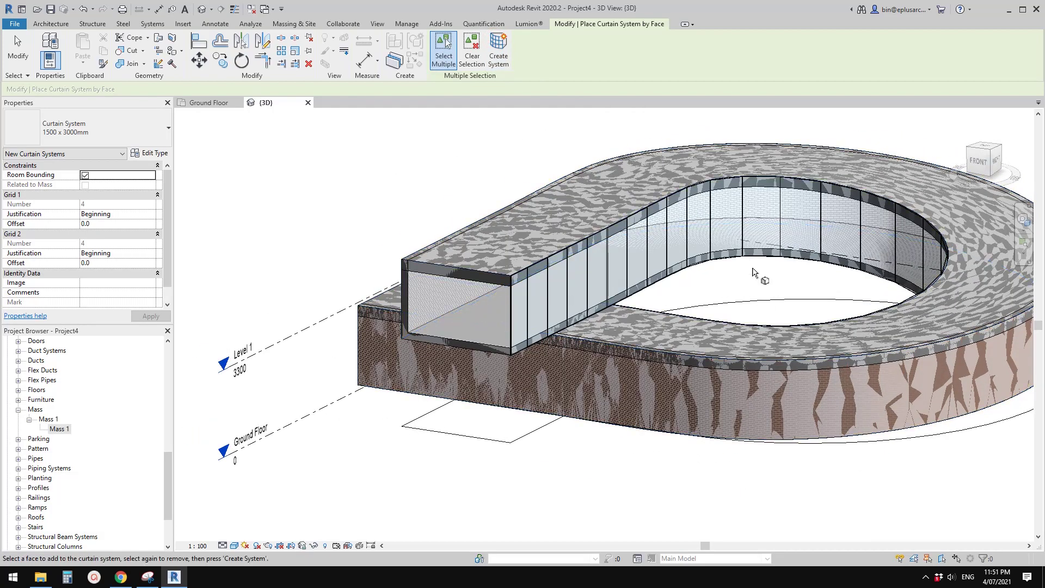
pyautogui.scroll(2, 757, 274)
pyautogui.press('Escape')
# - In the curtain system's type properties, set the Grid 1 interior and both border mullions to Rectangular Mullion : 50 x 150mm
pyautogui.click(676, 215)
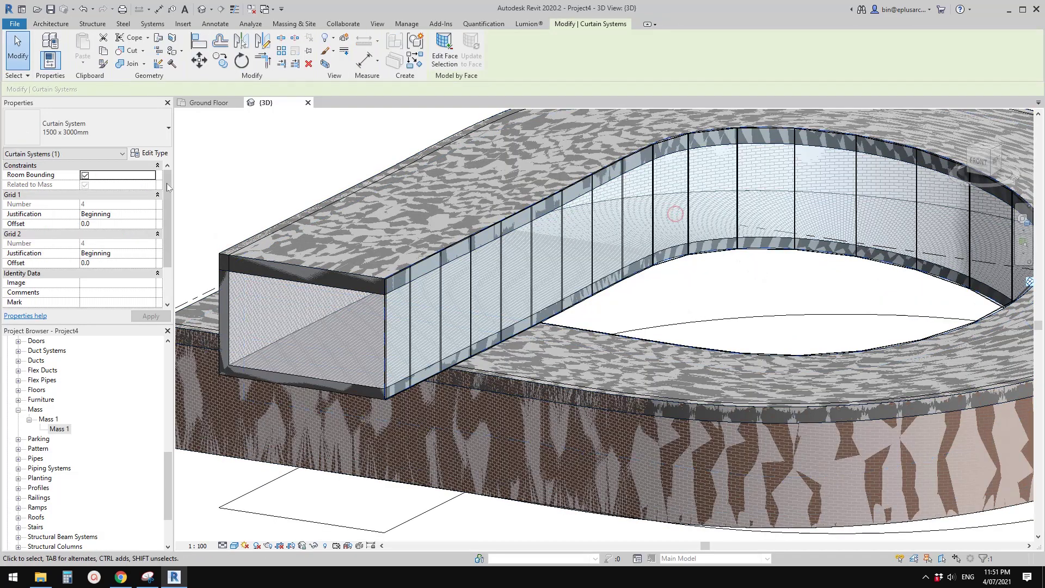
pyautogui.click(151, 155)
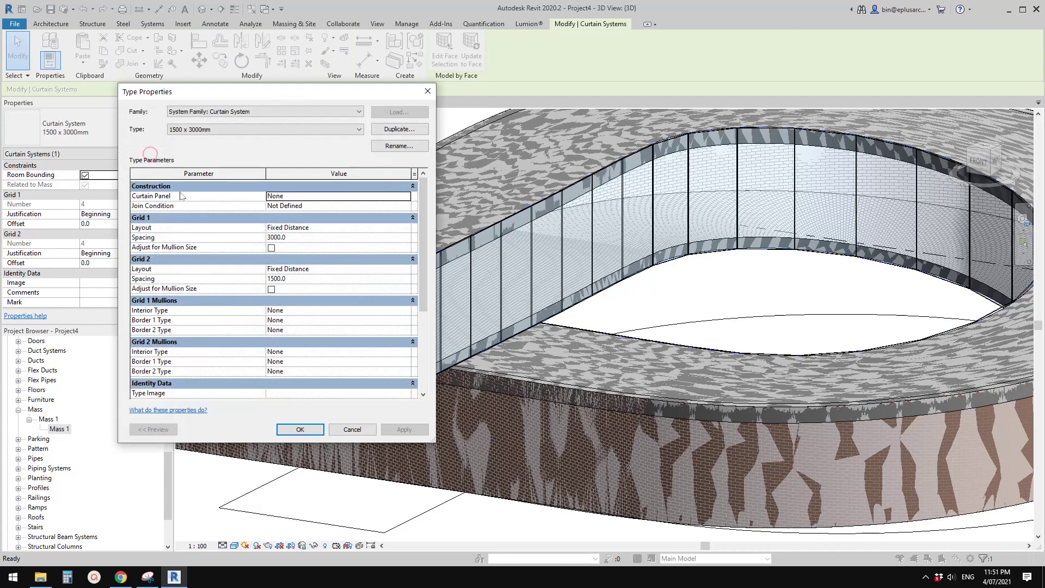
pyautogui.click(405, 311)
pyautogui.click(348, 353)
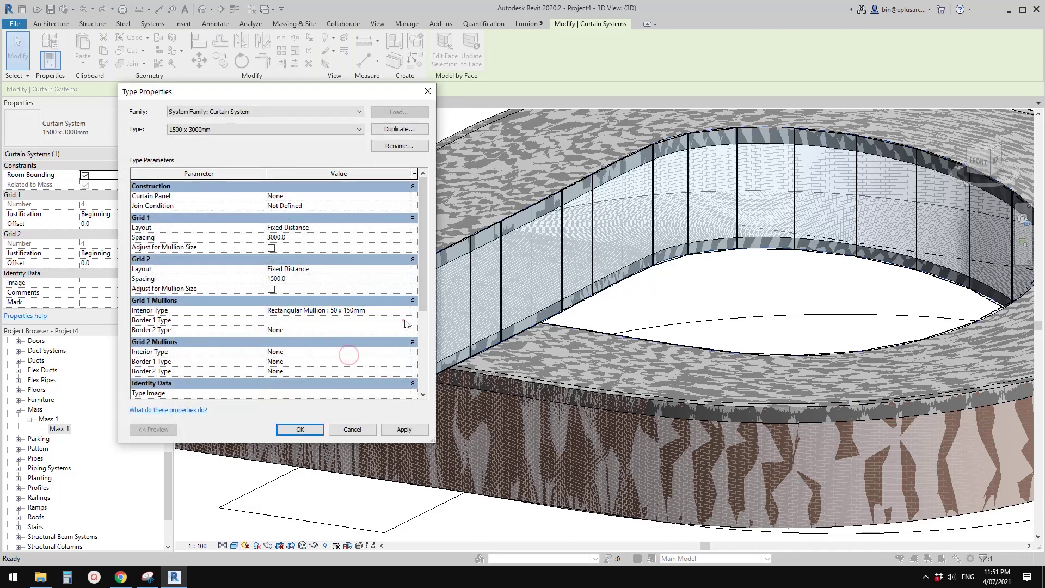
pyautogui.click(405, 320)
pyautogui.click(357, 355)
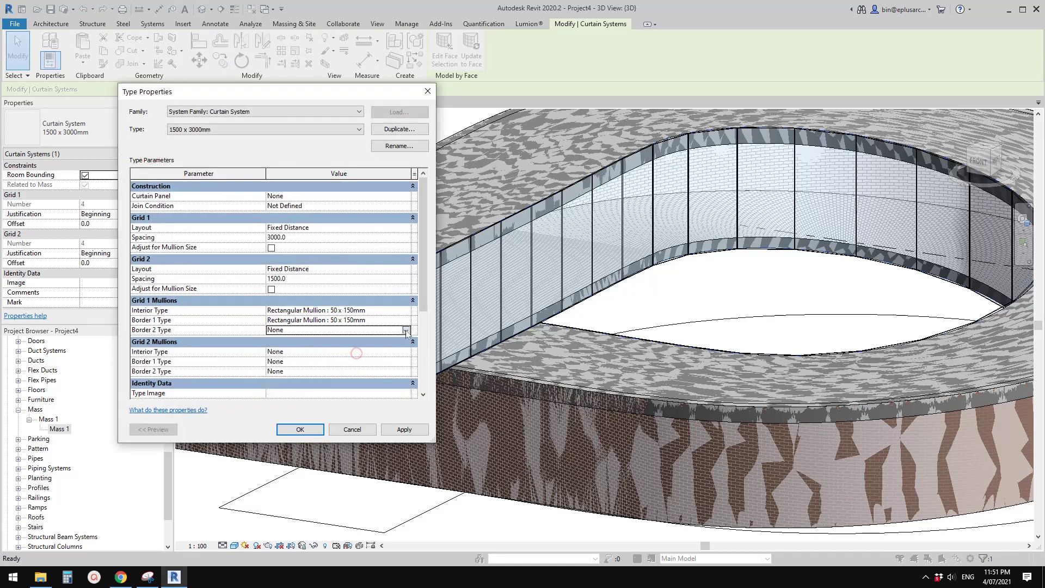
pyautogui.click(406, 330)
pyautogui.click(353, 362)
# - Set the Grid 2 interior and both border mullions to Rectangular Mullion : 50 x 150mm and apply the type changes
pyautogui.click(406, 352)
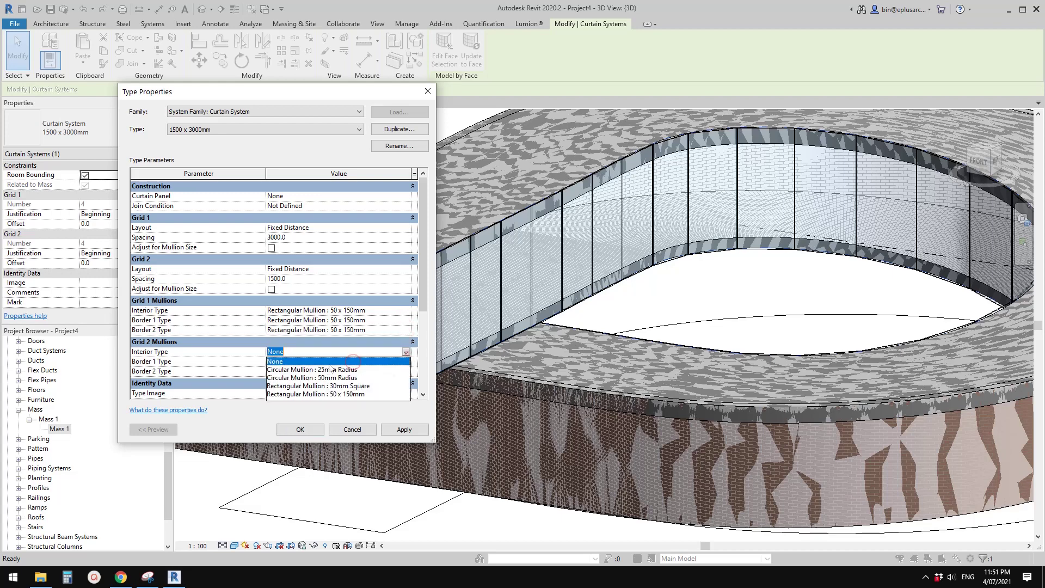
pyautogui.click(340, 394)
pyautogui.click(405, 361)
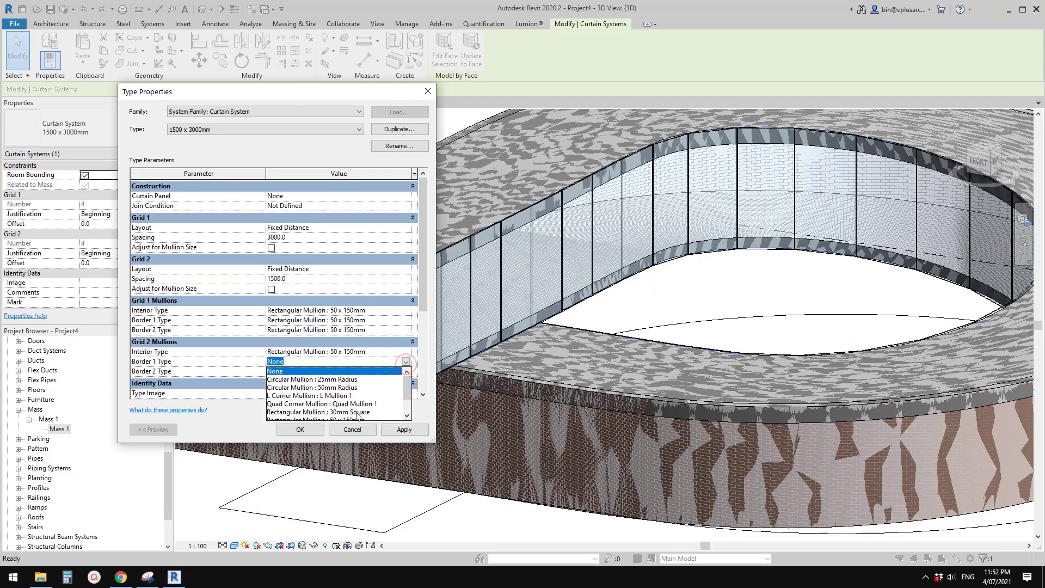
pyautogui.scroll(-1, 356, 408)
pyautogui.click(350, 396)
pyautogui.click(405, 372)
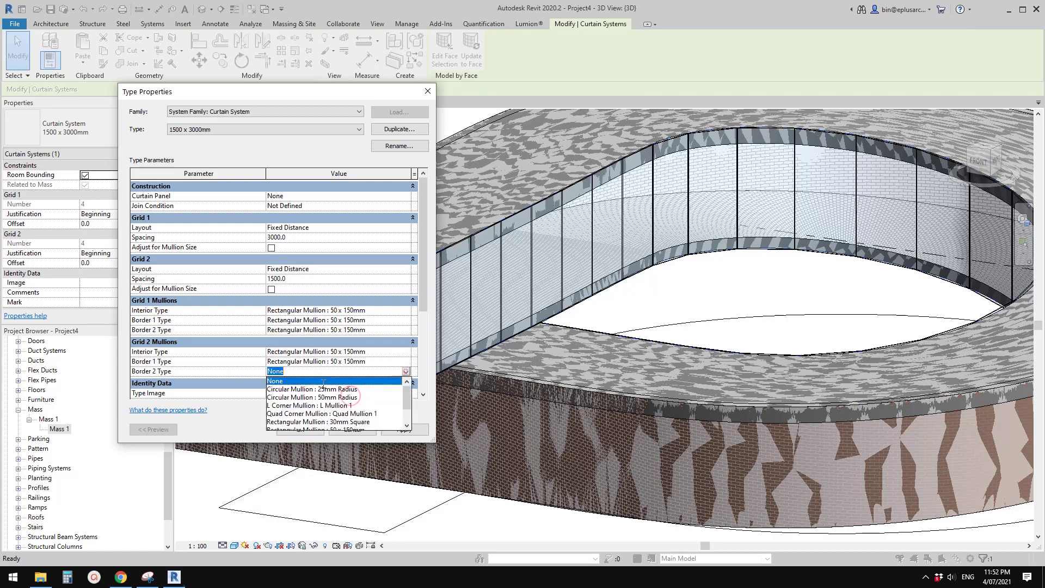
pyautogui.click(359, 429)
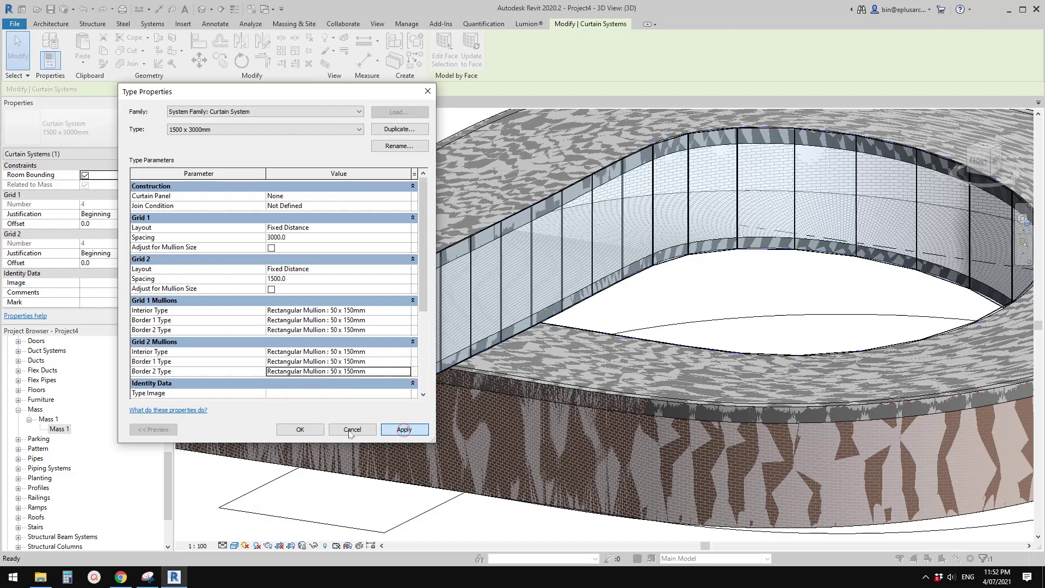
pyautogui.click(300, 429)
# - Set the top roof's picked faces location to the bottom of the roof
pyautogui.scroll(-2, 652, 366)
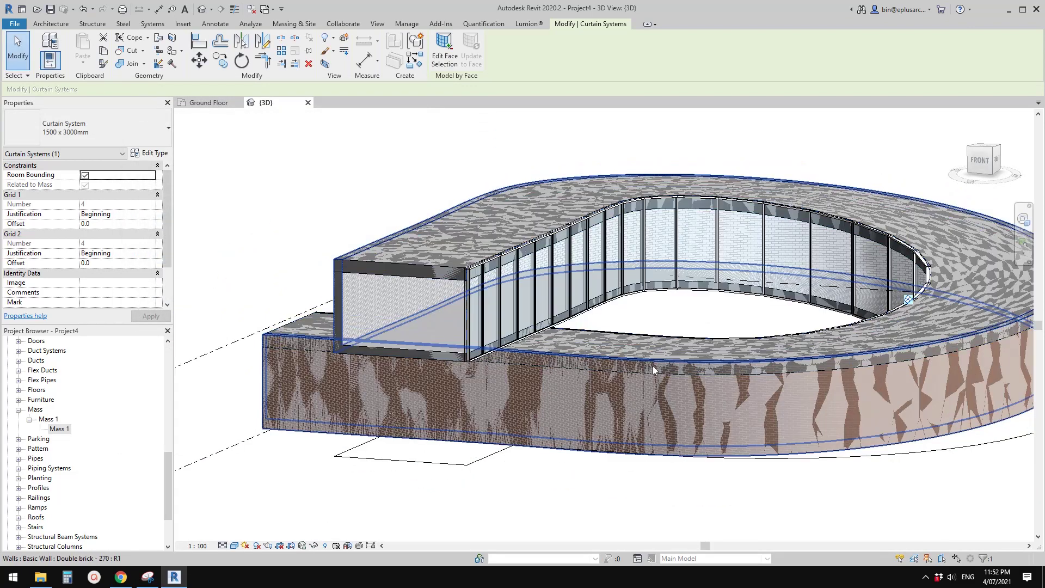
pyautogui.keyDown('shift'); pyautogui.moveTo(656, 364); pyautogui.dragTo(626, 362, button='middle'); pyautogui.keyUp('shift')
pyautogui.scroll(3, 420, 292)
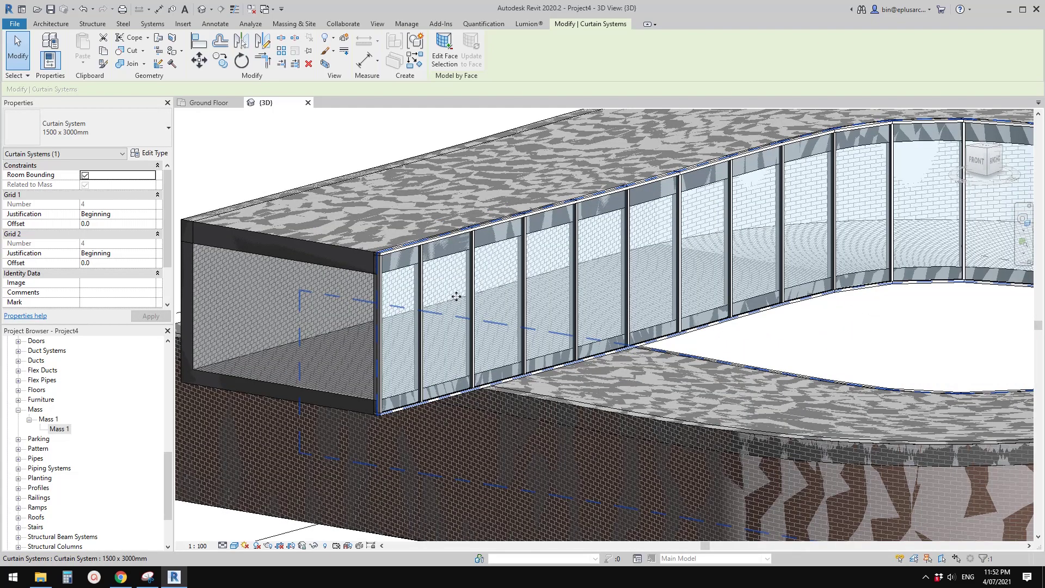
pyautogui.press('Escape')
pyautogui.moveTo(456, 297); pyautogui.dragTo(534, 296, button='middle')
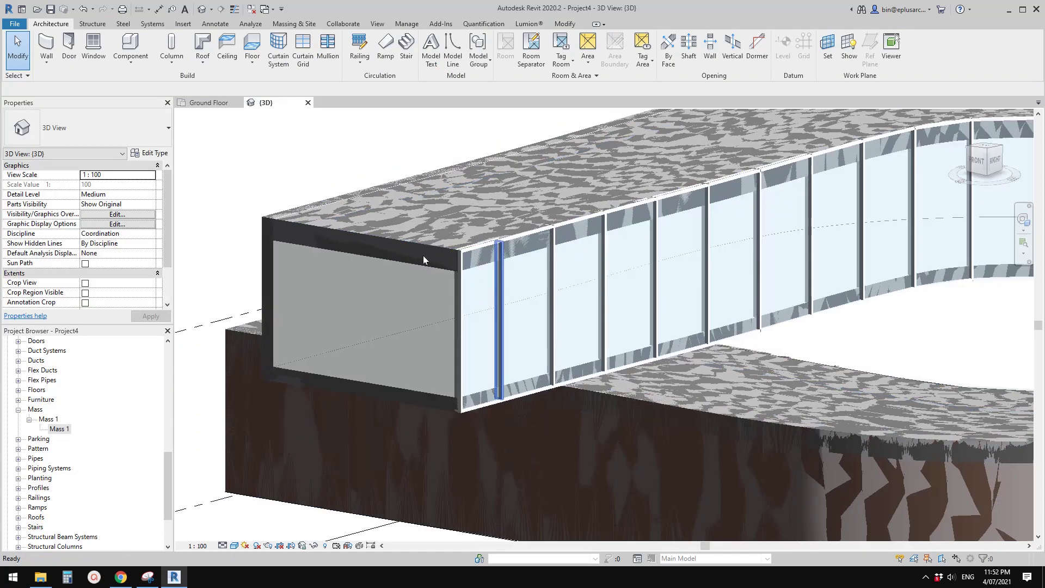
pyautogui.click(423, 257)
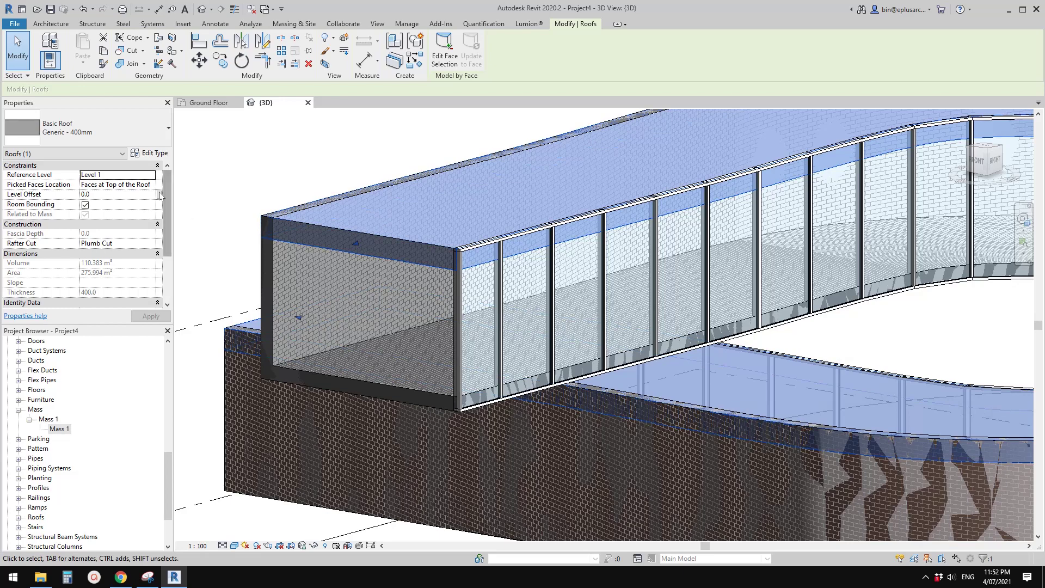
pyautogui.click(151, 185)
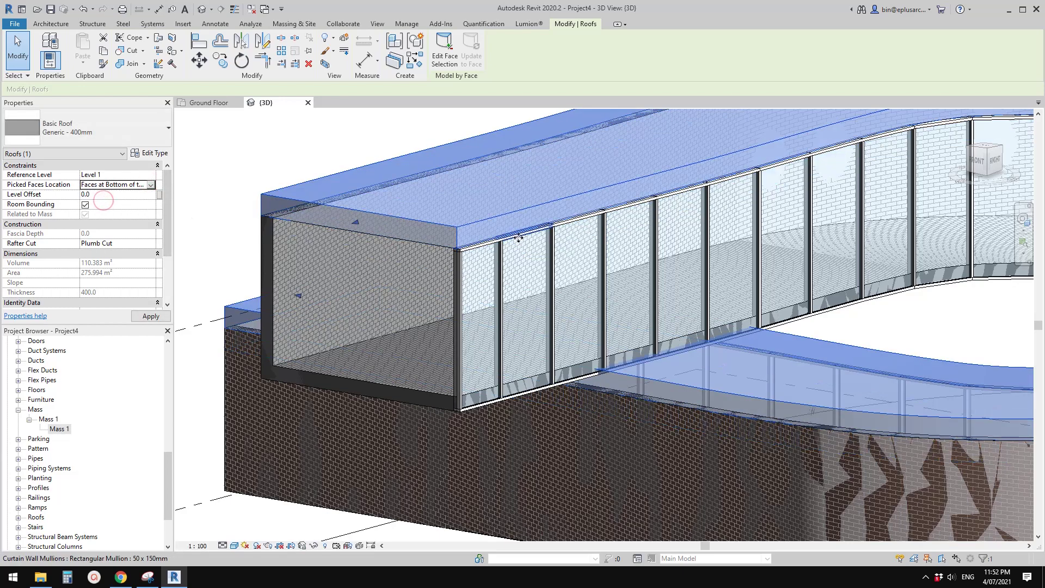
pyautogui.press('Escape')
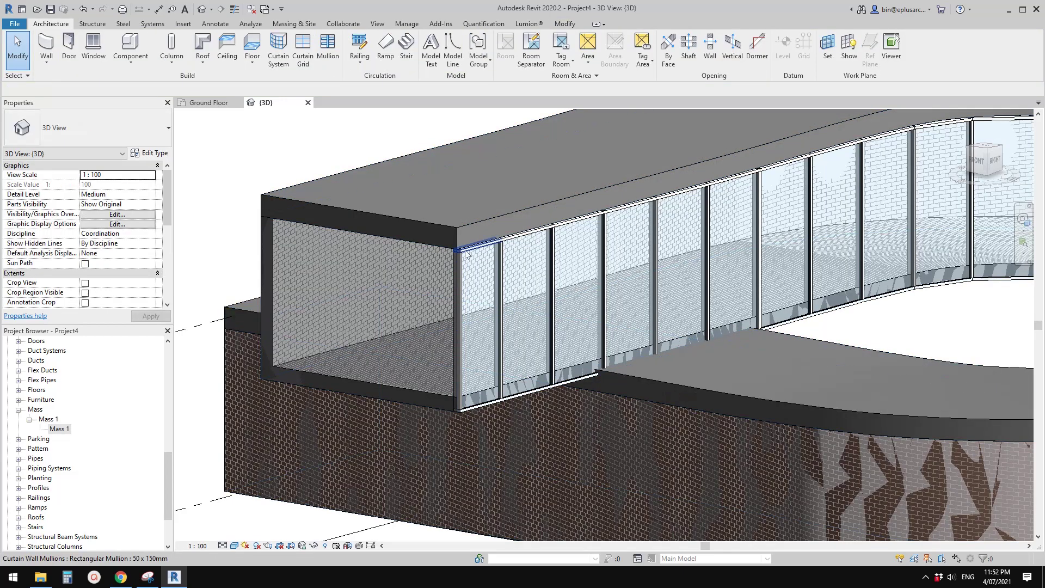
# - Inspect the raised roof where it meets the inner glazing, and undo its picked faces location change
pyautogui.click(478, 248)
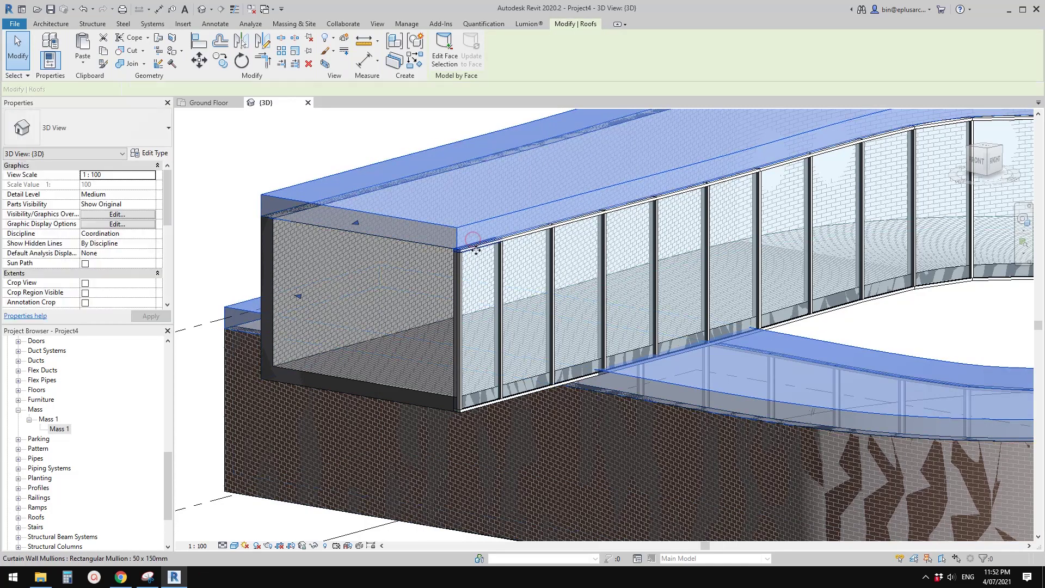
pyautogui.keyDown('shift'); pyautogui.moveTo(513, 267); pyautogui.dragTo(633, 295, button='middle'); pyautogui.keyUp('shift')
pyautogui.scroll(-3, 633, 294)
pyautogui.keyDown('shift'); pyautogui.moveTo(681, 335); pyautogui.dragTo(725, 322, button='middle'); pyautogui.keyUp('shift')
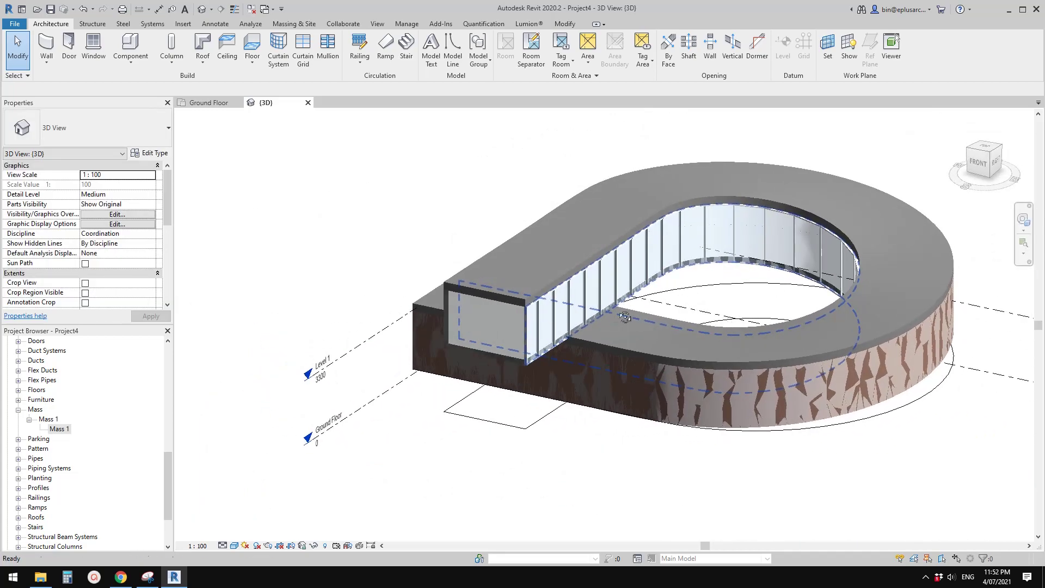
pyautogui.scroll(3, 631, 310)
pyautogui.keyDown('shift'); pyautogui.moveTo(556, 289); pyautogui.dragTo(462, 275, button='middle'); pyautogui.keyUp('shift')
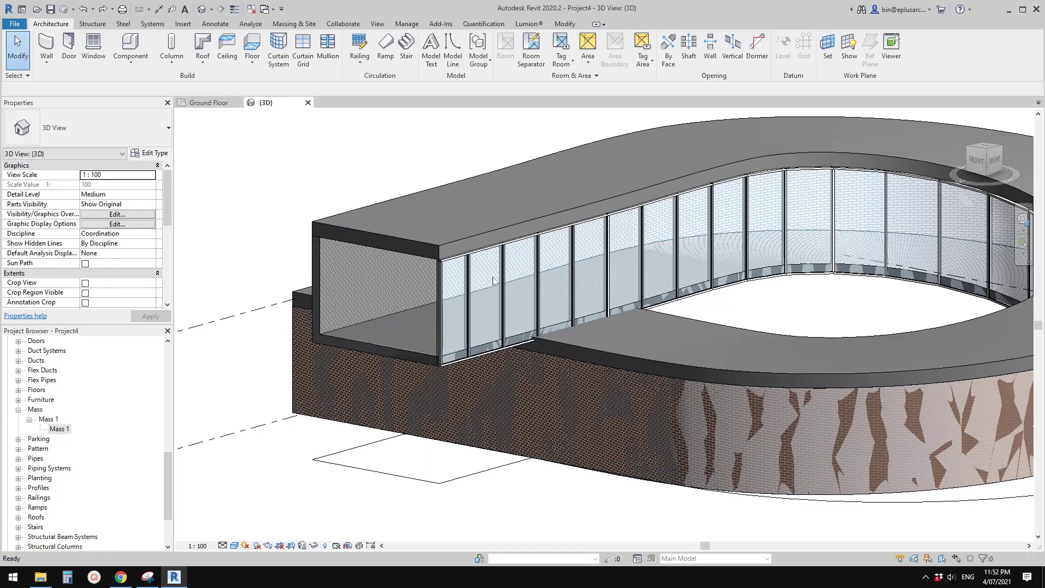
pyautogui.moveTo(499, 280); pyautogui.dragTo(486, 278, button='middle')
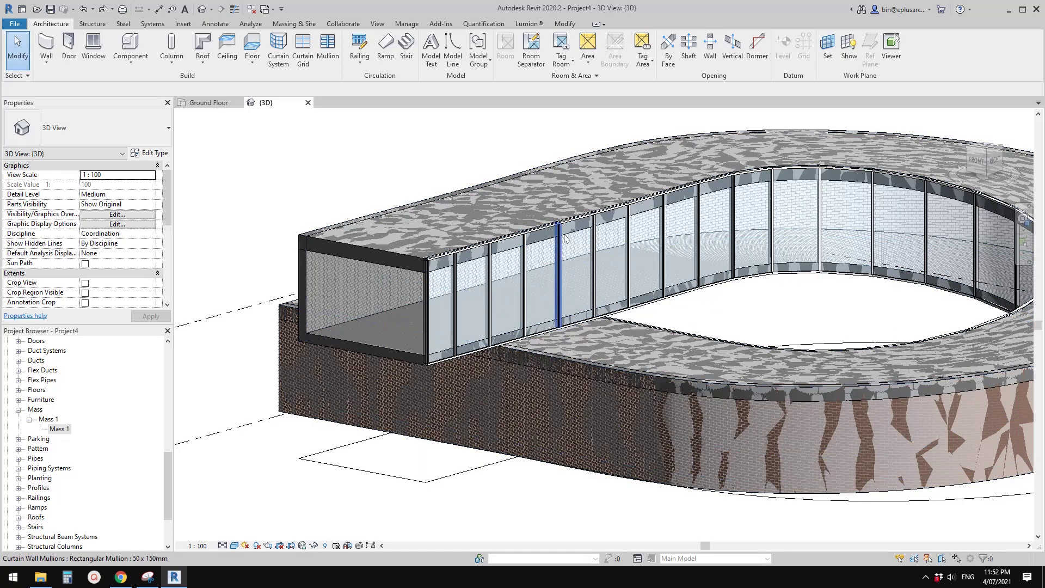
# - Examine the completed looping building from several sides, checking the roof, brick wall and mullioned inner glazing
pyautogui.scroll(-1, 643, 285)
pyautogui.moveTo(738, 292); pyautogui.dragTo(821, 338, button='middle')
pyautogui.keyDown('shift'); pyautogui.moveTo(696, 325); pyautogui.dragTo(477, 314, button='middle'); pyautogui.keyUp('shift')
pyautogui.keyDown('shift'); pyautogui.moveTo(545, 342); pyautogui.dragTo(443, 407, button='middle'); pyautogui.keyUp('shift')
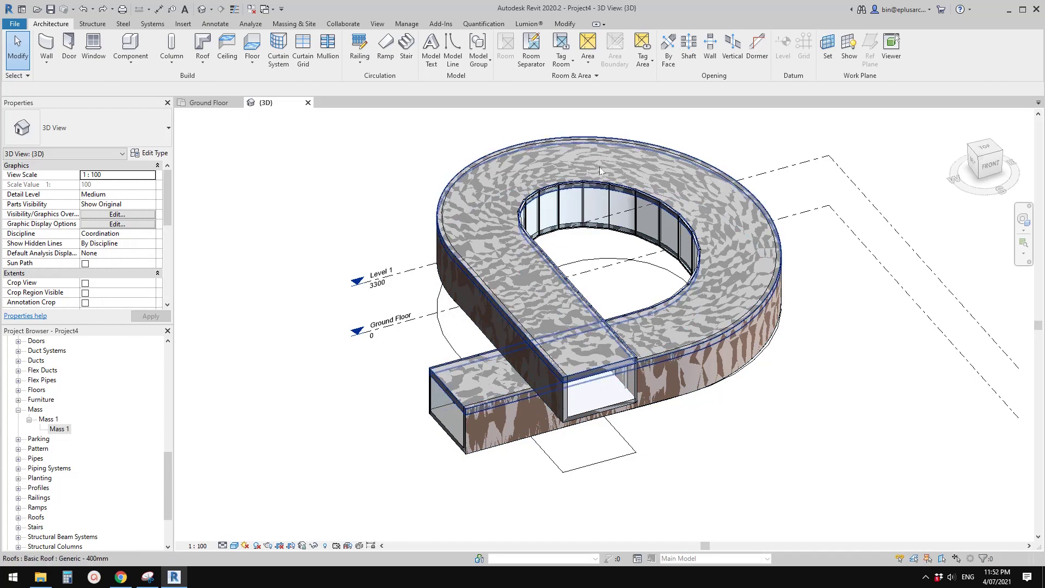
pyautogui.keyDown('shift'); pyautogui.moveTo(510, 228); pyautogui.dragTo(594, 268, button='middle'); pyautogui.keyUp('shift')
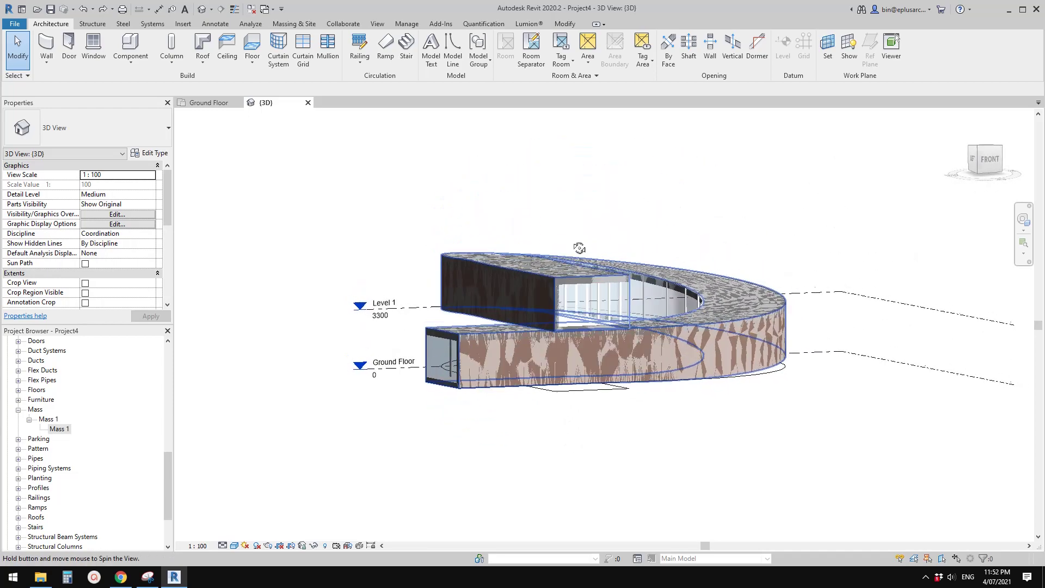
pyautogui.keyDown('shift'); pyautogui.moveTo(612, 225); pyautogui.dragTo(737, 233, button='middle'); pyautogui.keyUp('shift')
pyautogui.keyDown('shift'); pyautogui.moveTo(588, 245); pyautogui.dragTo(595, 495, button='middle'); pyautogui.keyUp('shift')
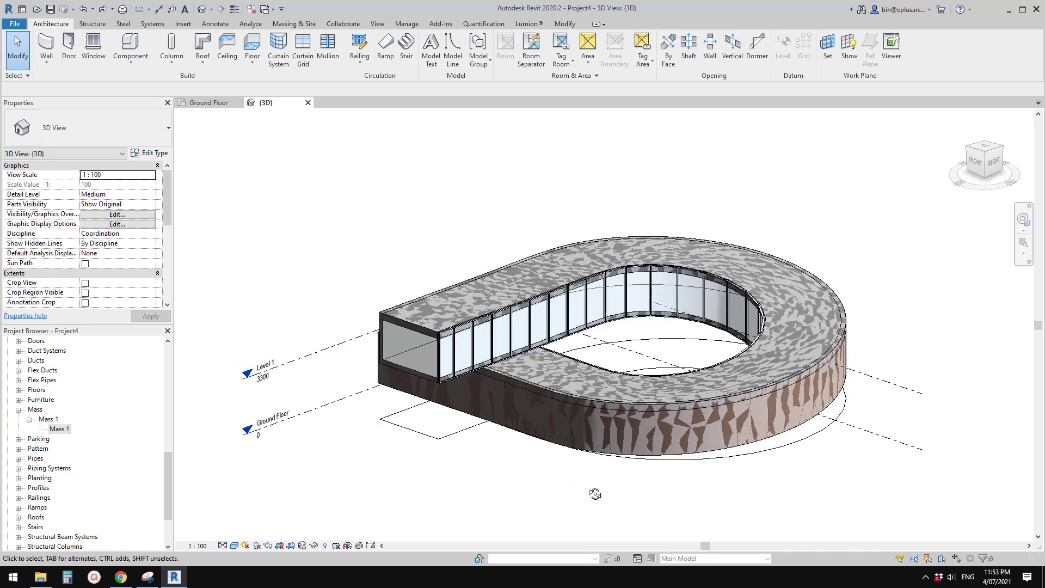